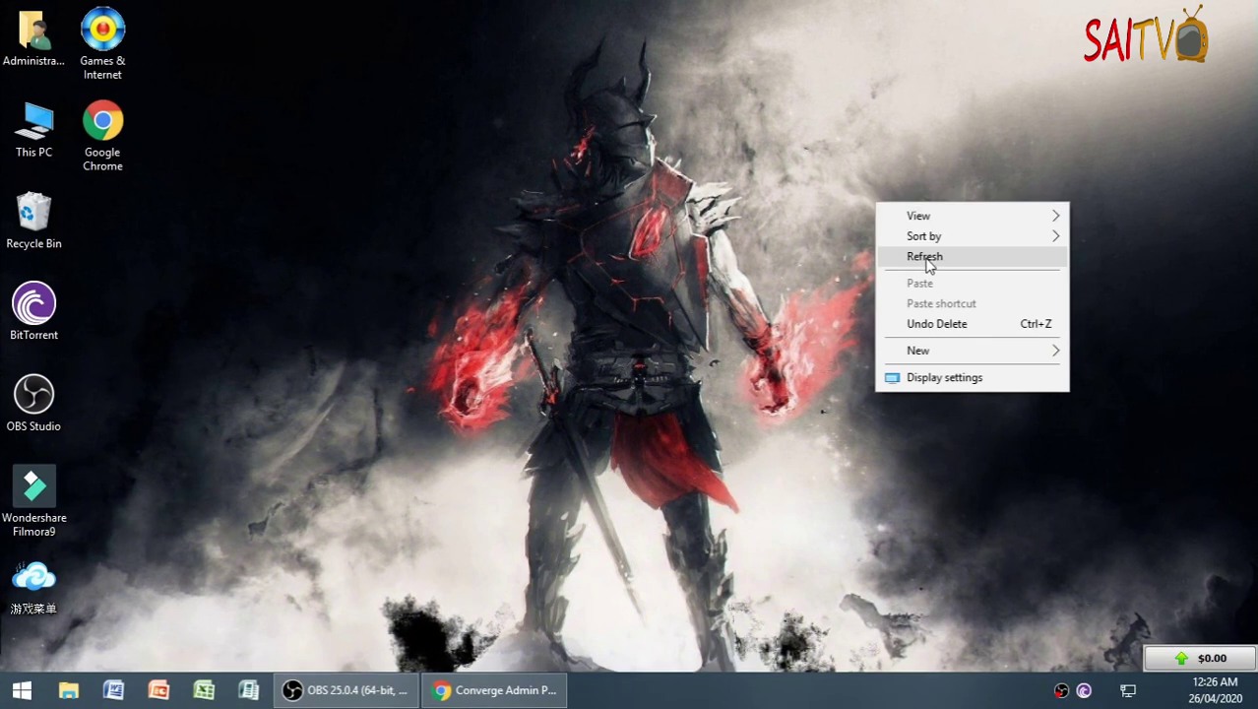
- Bring up the YouTube ZTE F670L admin password video and highlight its address and title
click(889, 256)
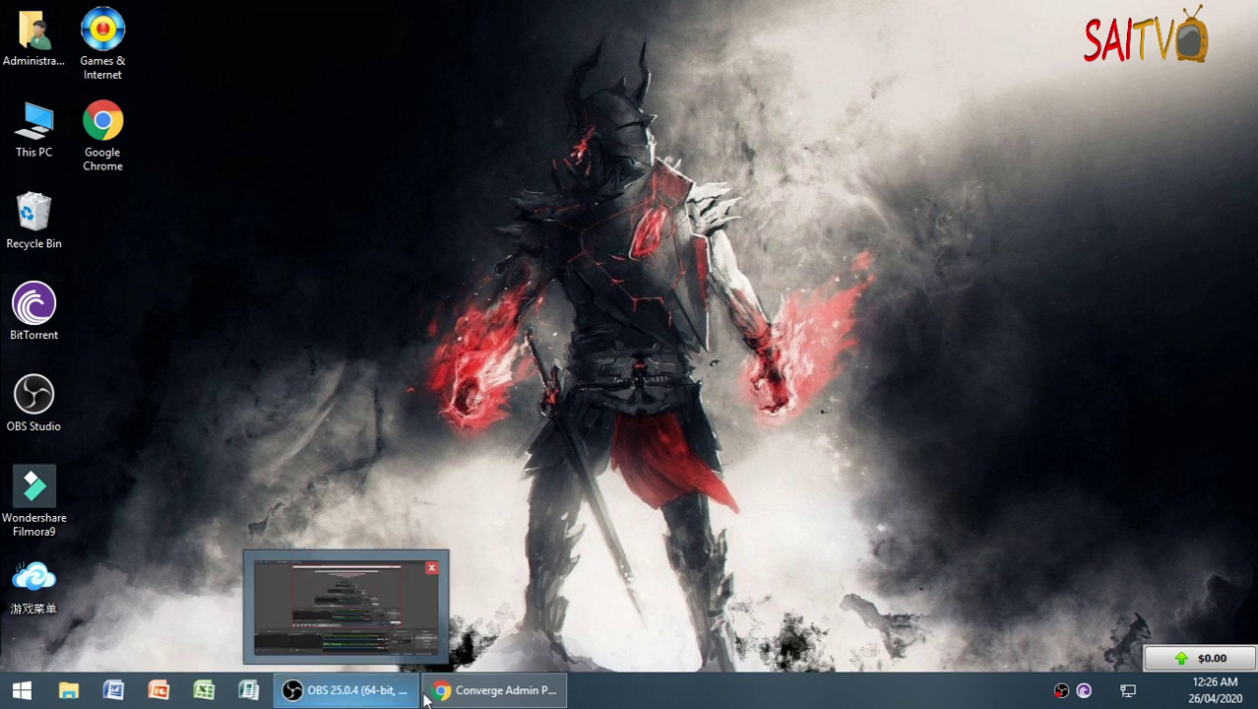
click(495, 690)
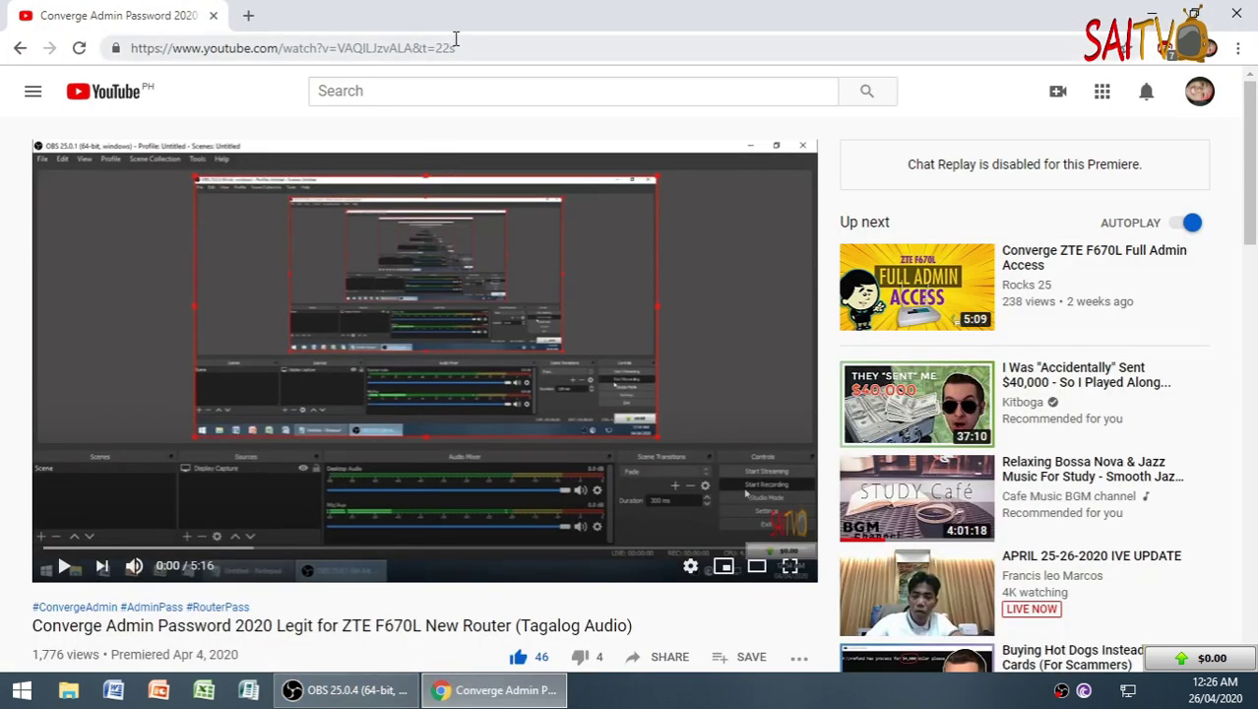
click(497, 44)
scroll(539, 403, down, 2)
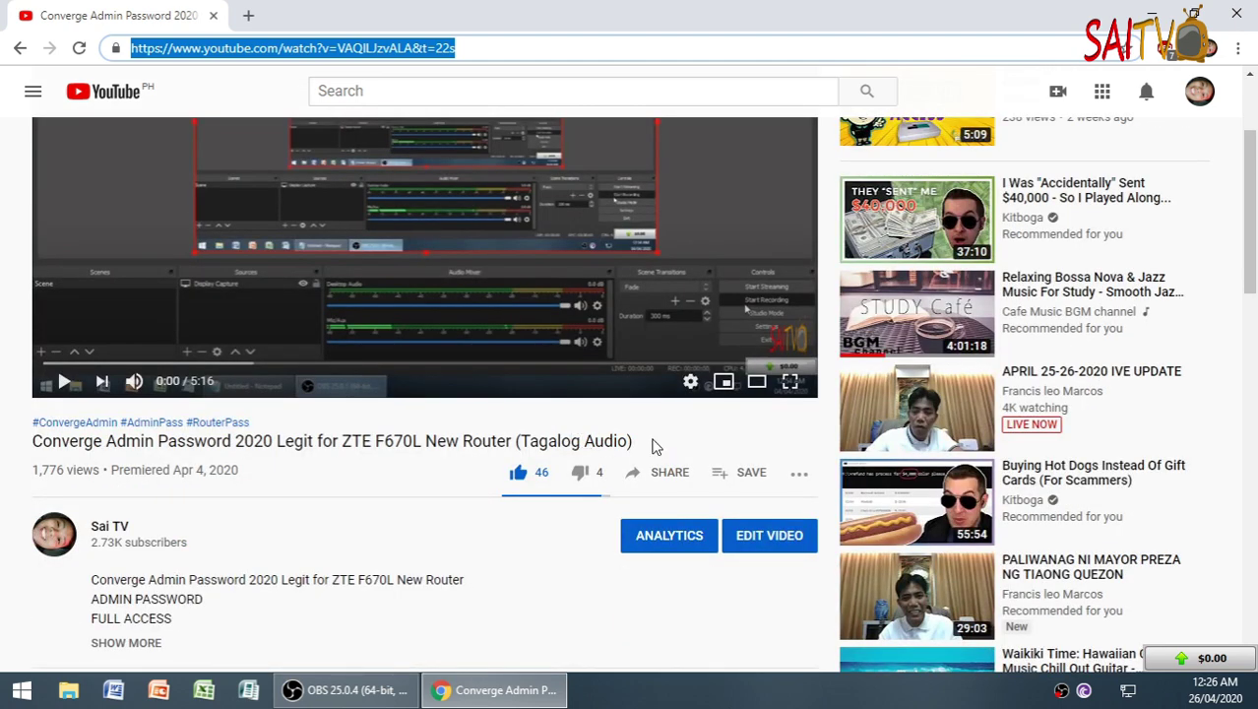
drag(646, 445, 31, 442)
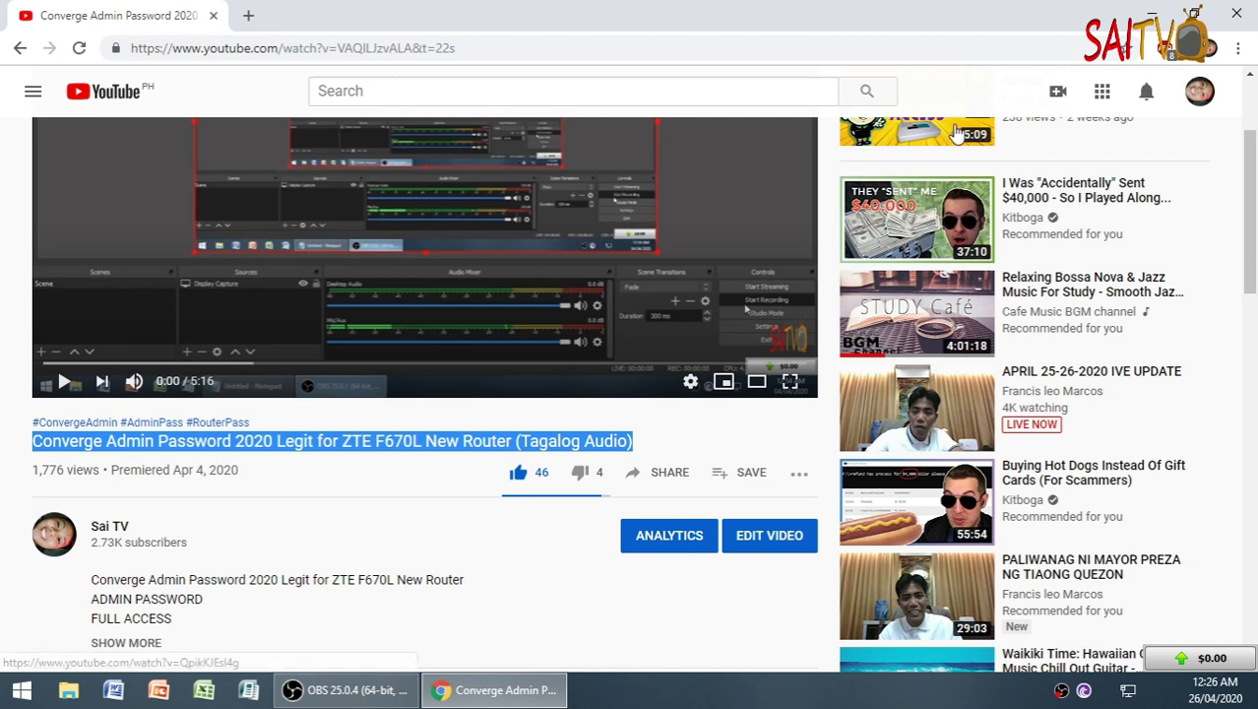
scroll(468, 394, down, 1)
- Highlight the video's title and description text, then start a new browser tab
click(317, 337)
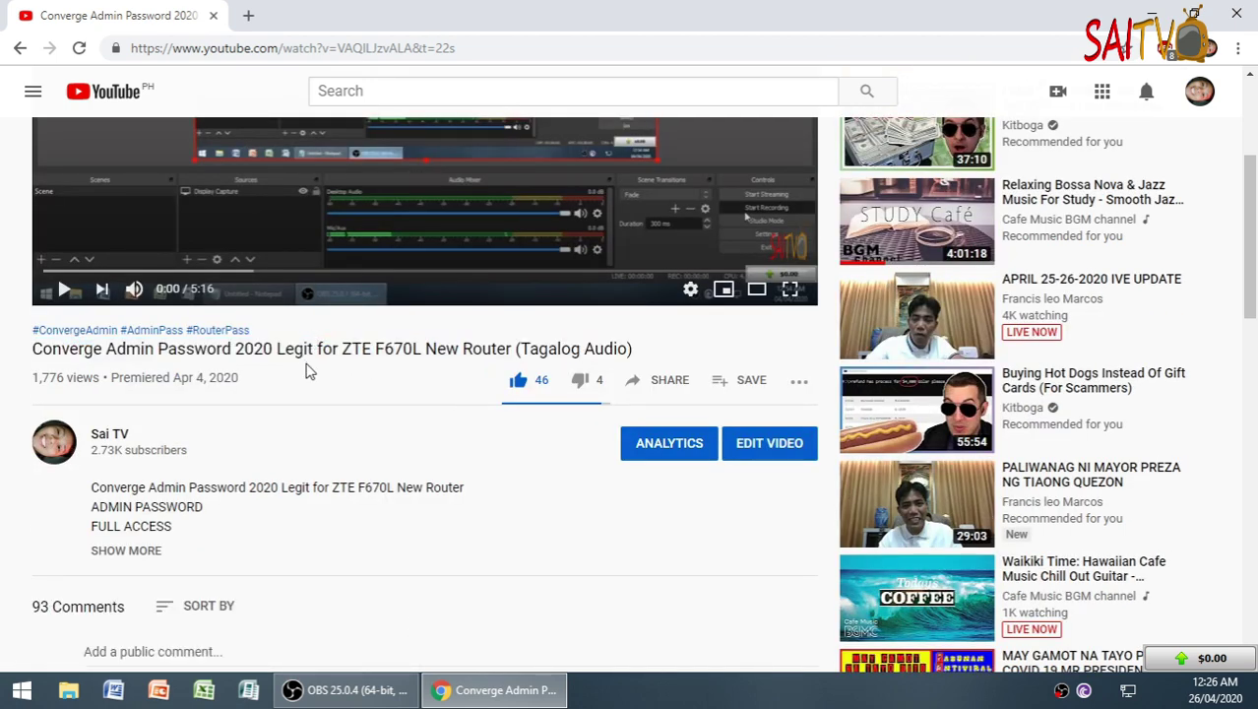
drag(28, 351, 190, 366)
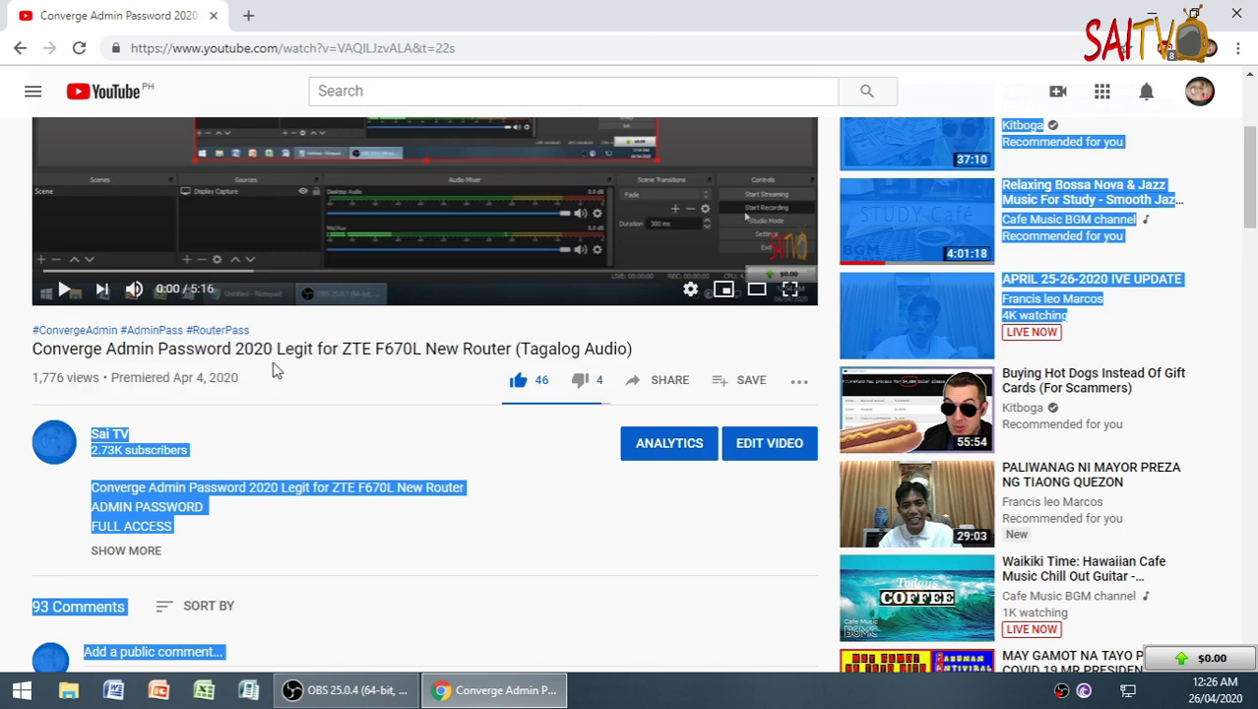
click(321, 346)
scroll(668, 420, up, 3)
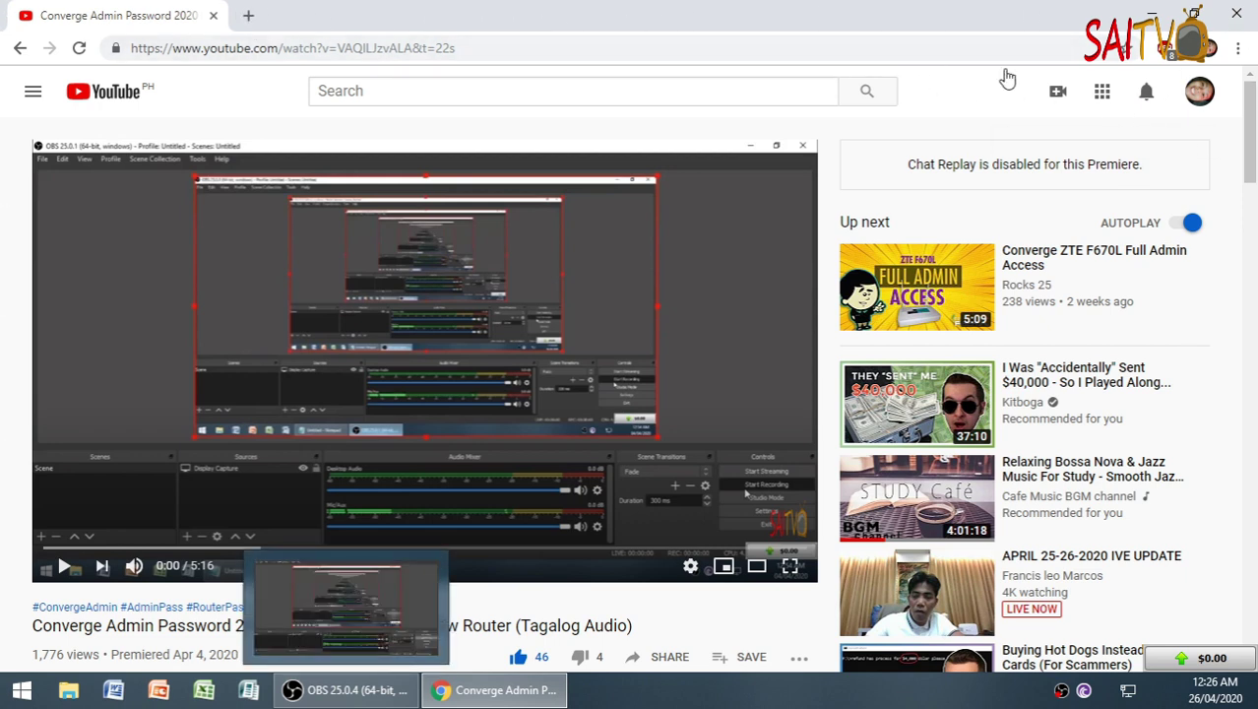
click(248, 17)
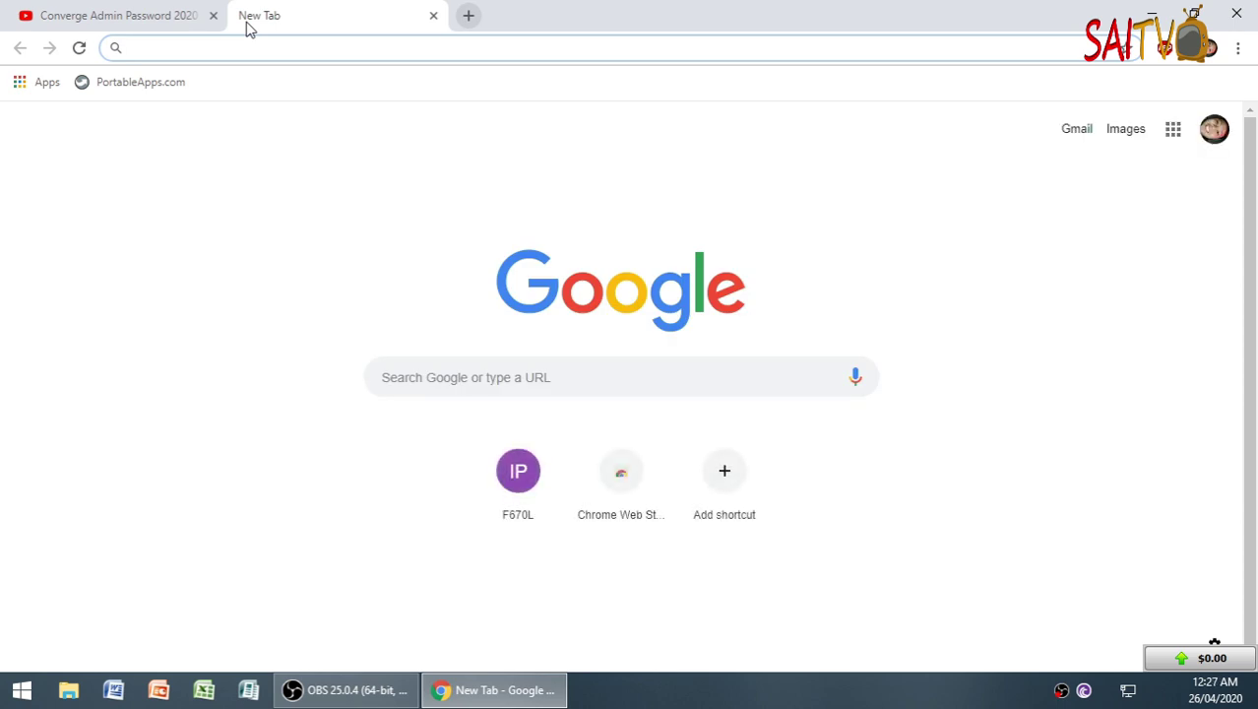
- Load the router admin page at 192.168.1.1
text(192.168)
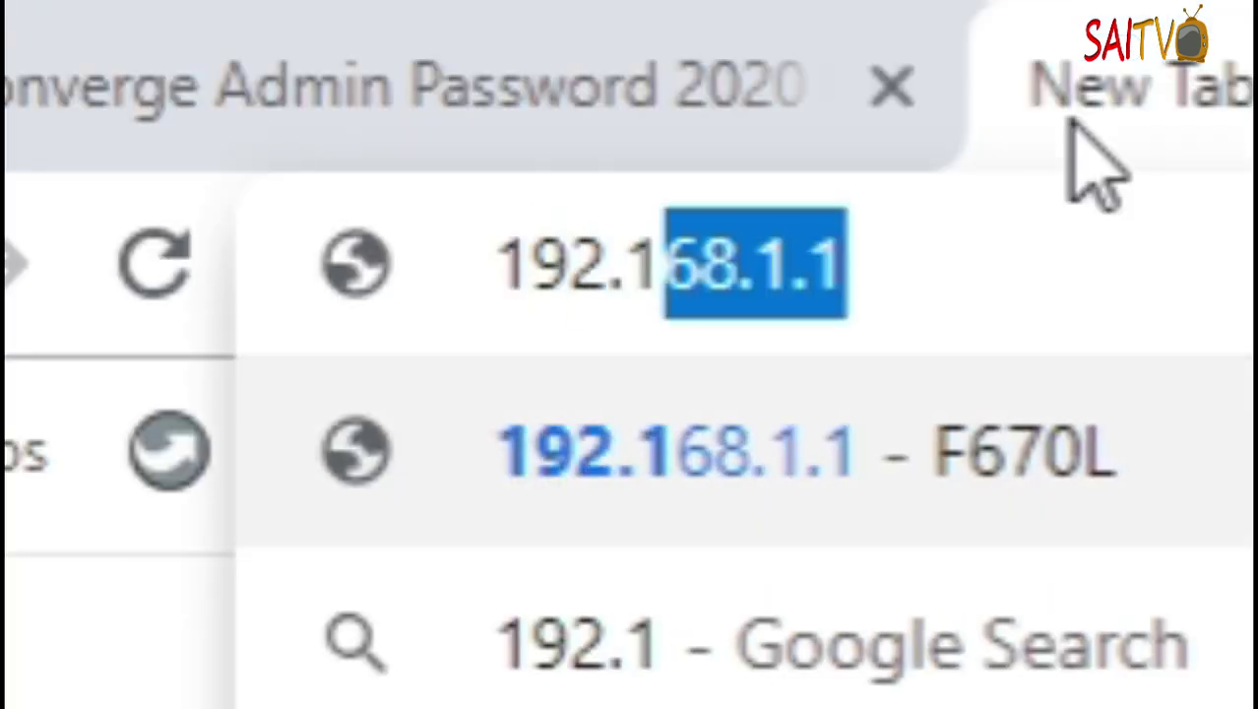
text(.)
key(BackSpace)
text(68)
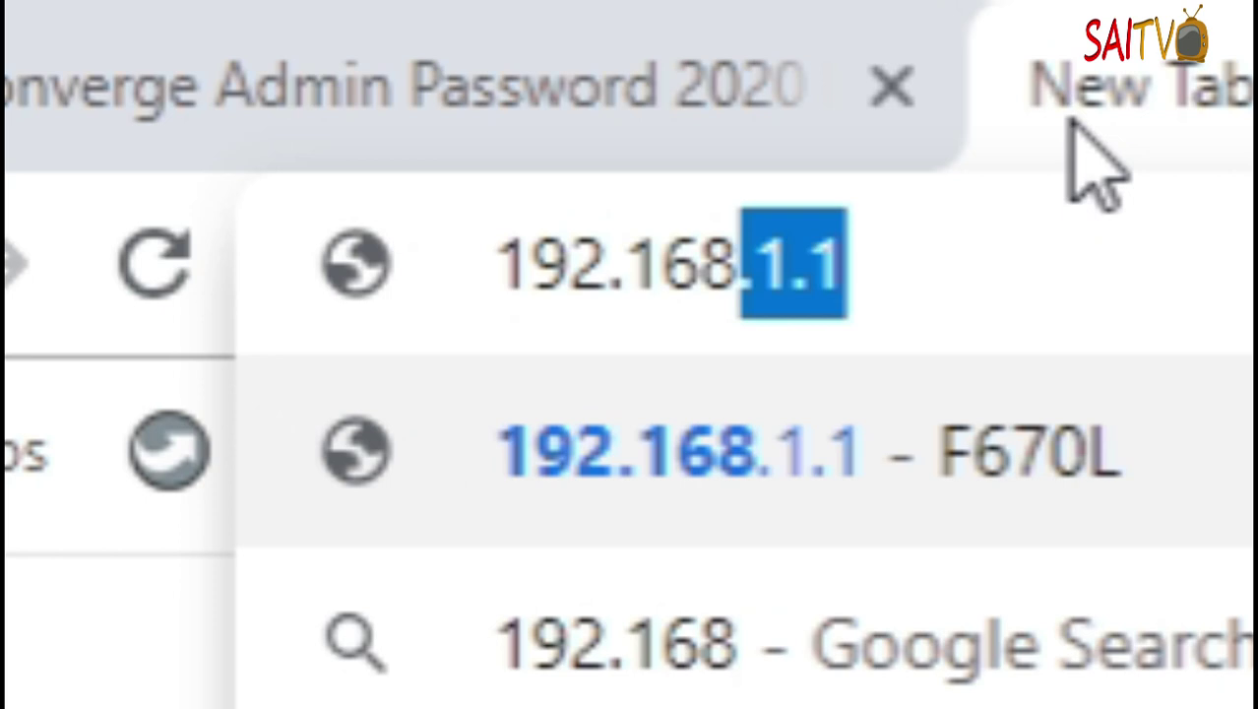
text(.1.1)
key(Return)
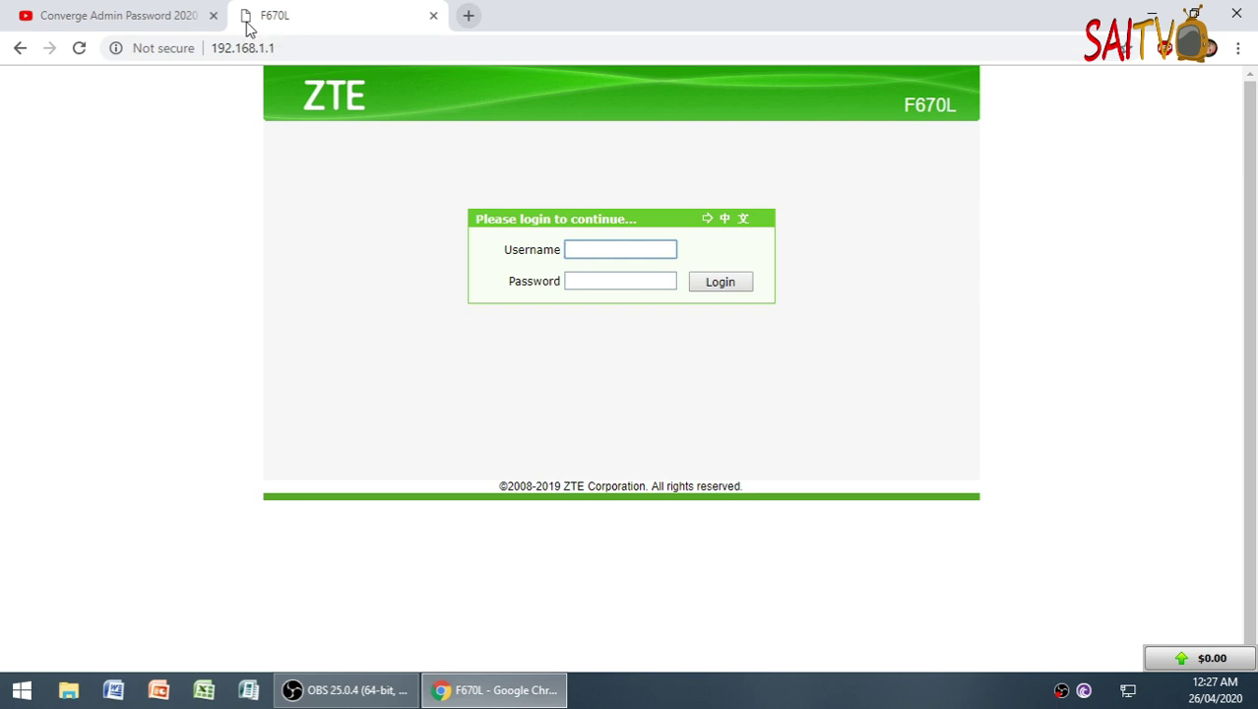
- Submit the router username and password, declining Chrome's offer to save the password
text(user)
key(Tab)
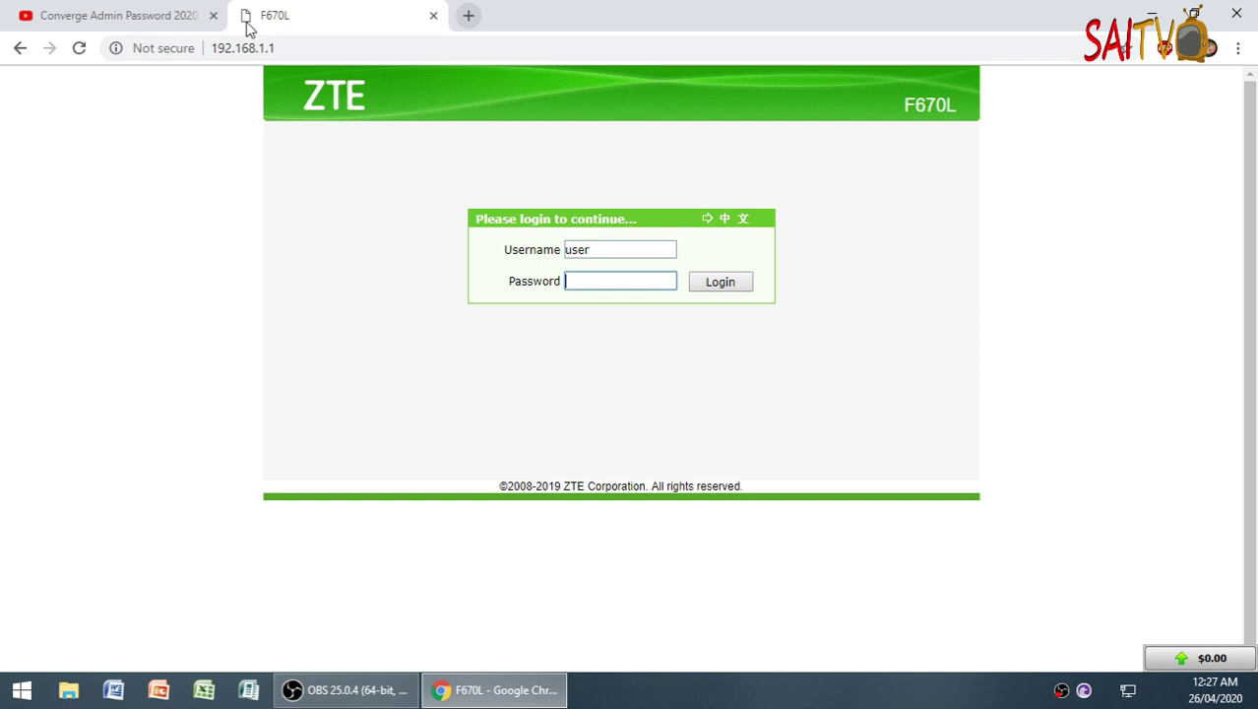
text(•••••••••••)
key(Return)
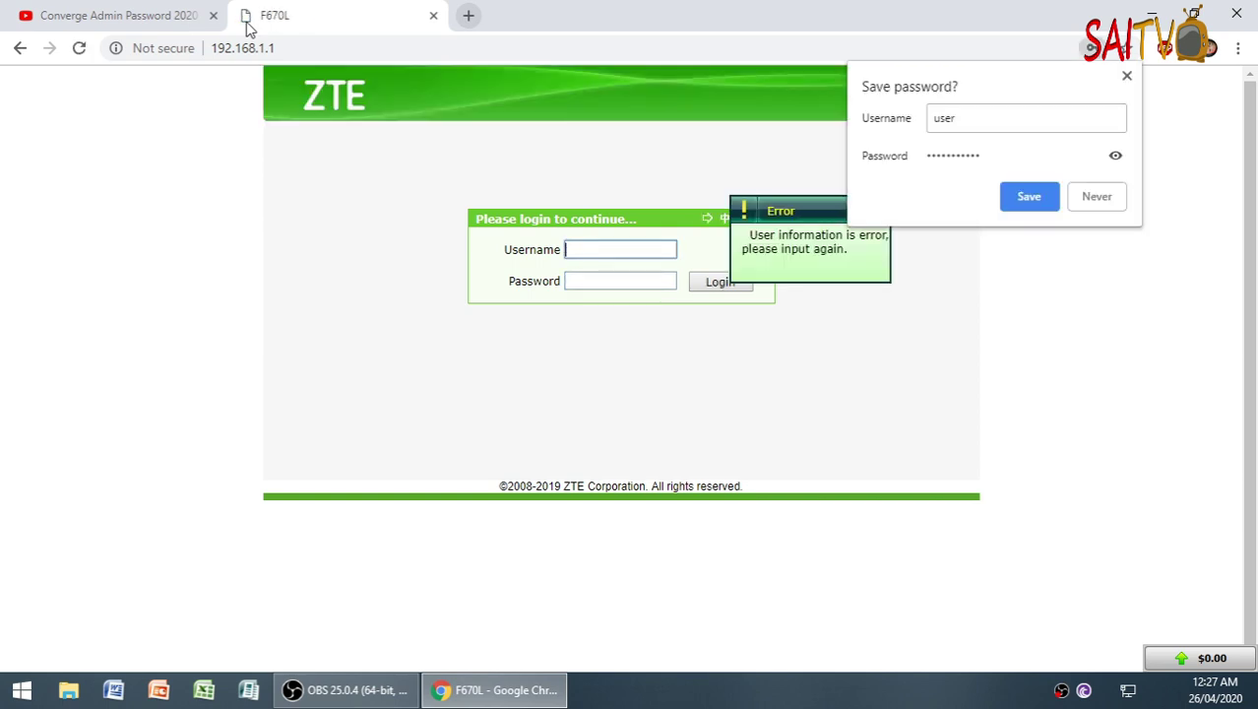
click(1093, 197)
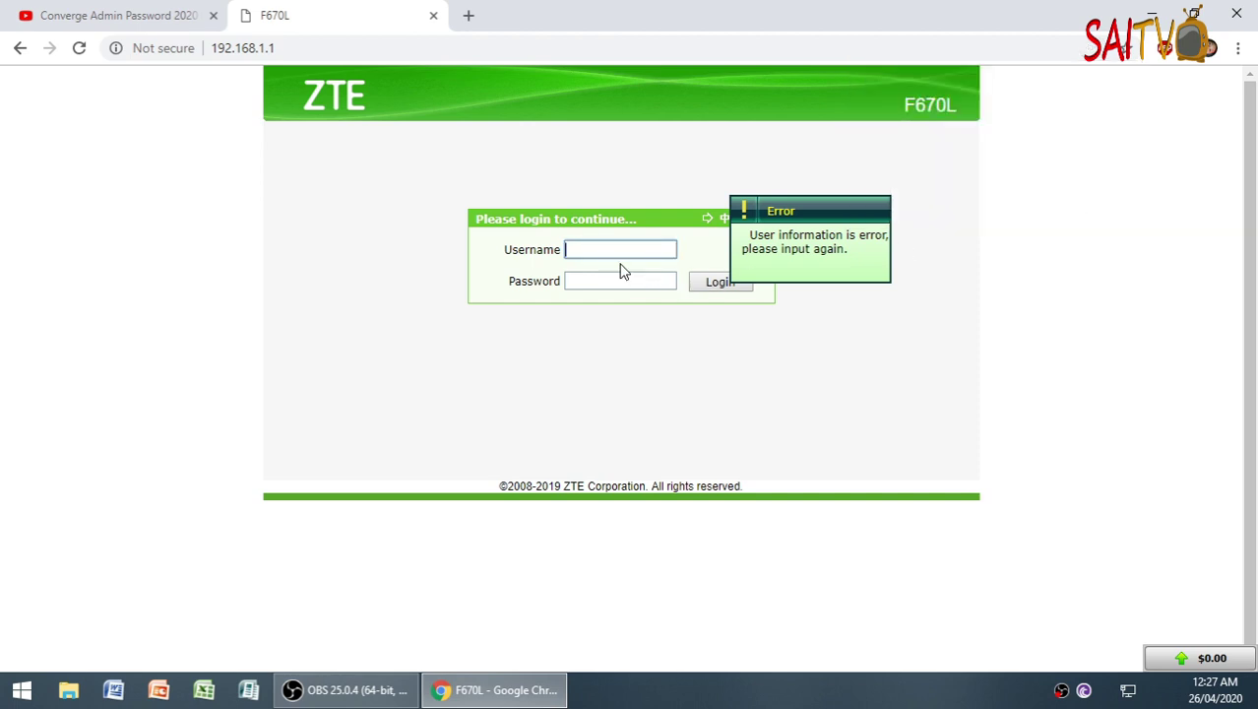
- Re-enter the router username and password and log in
text(user)
key(Tab)
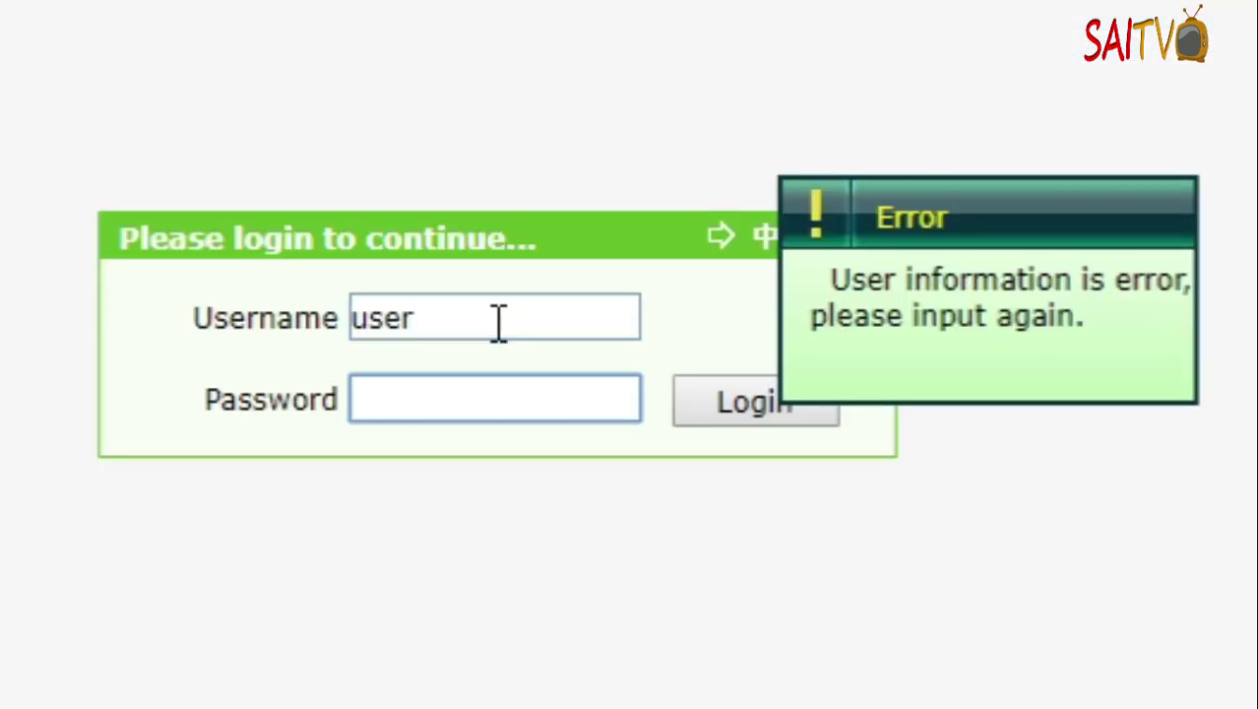
text(•••••••••••••)
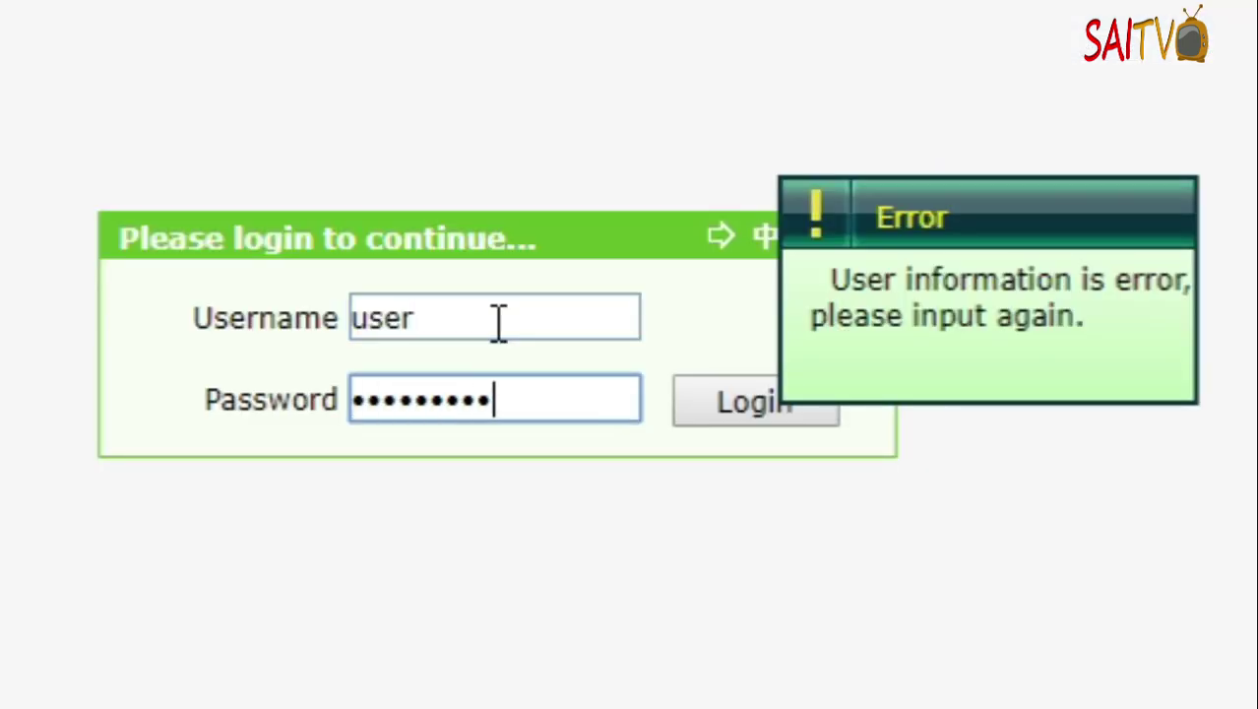
click(764, 403)
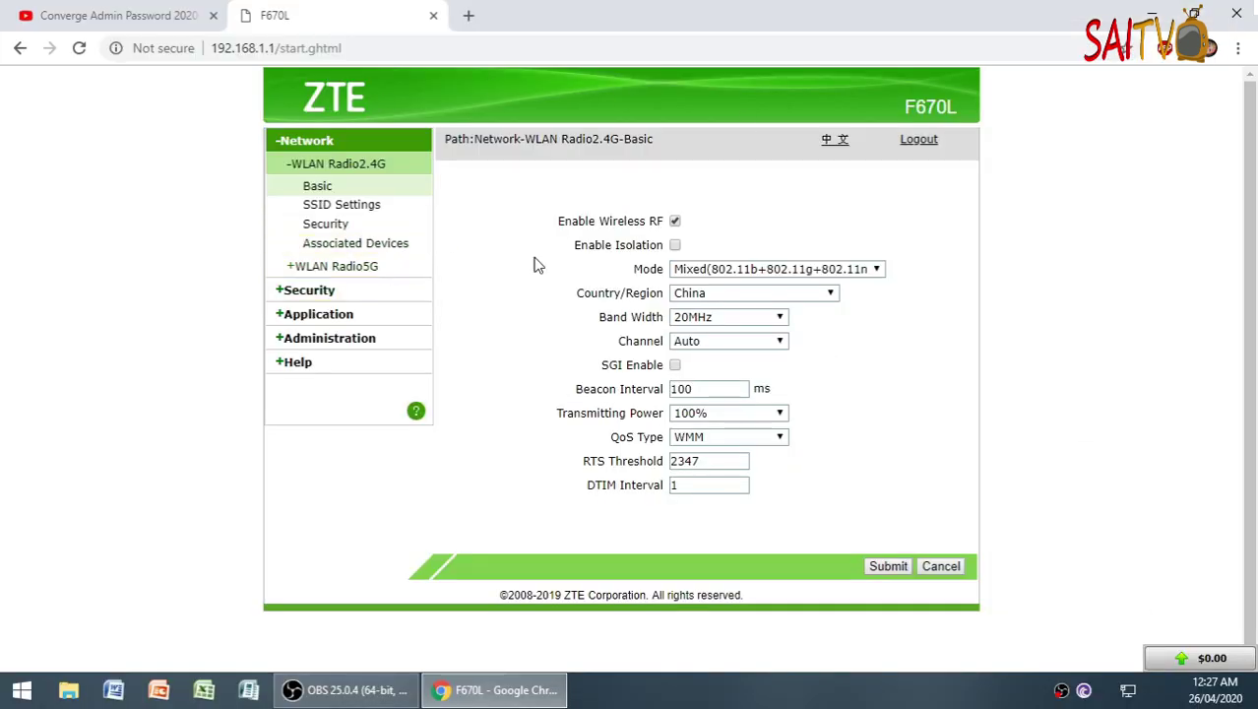
- Browse the 2.4G and 5G associated-device lists in the Network WLAN menu
click(396, 252)
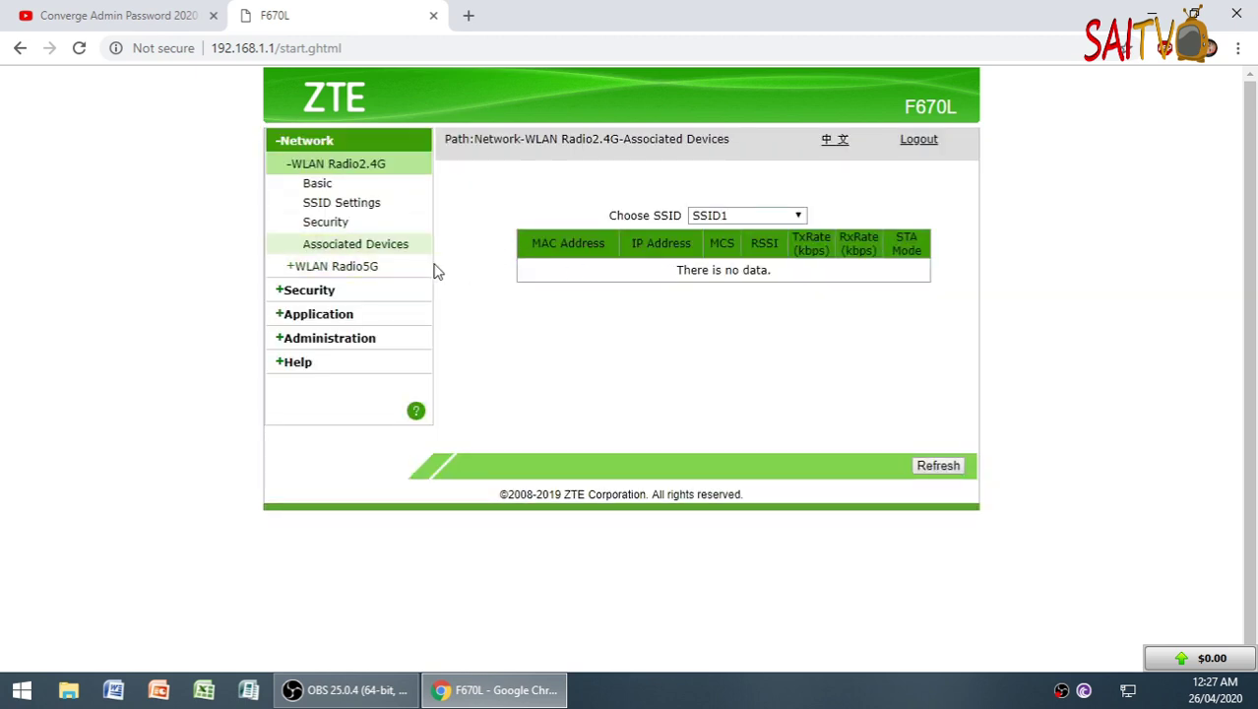
click(379, 267)
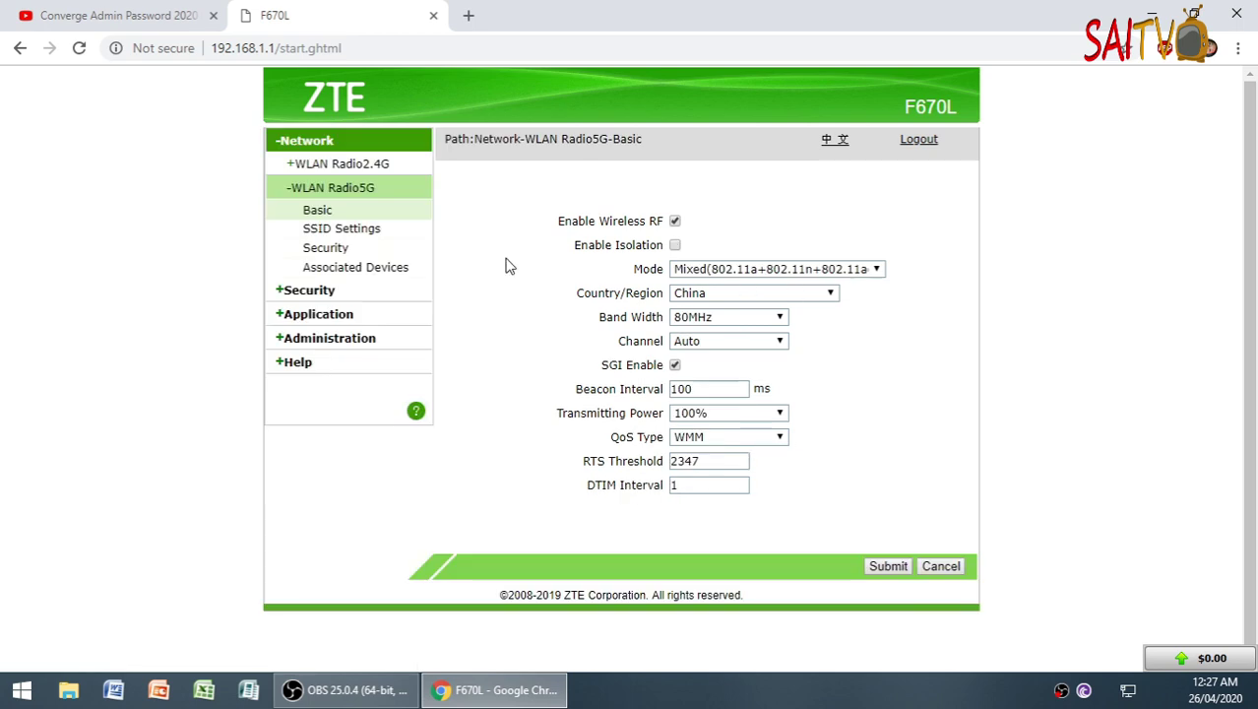
click(359, 269)
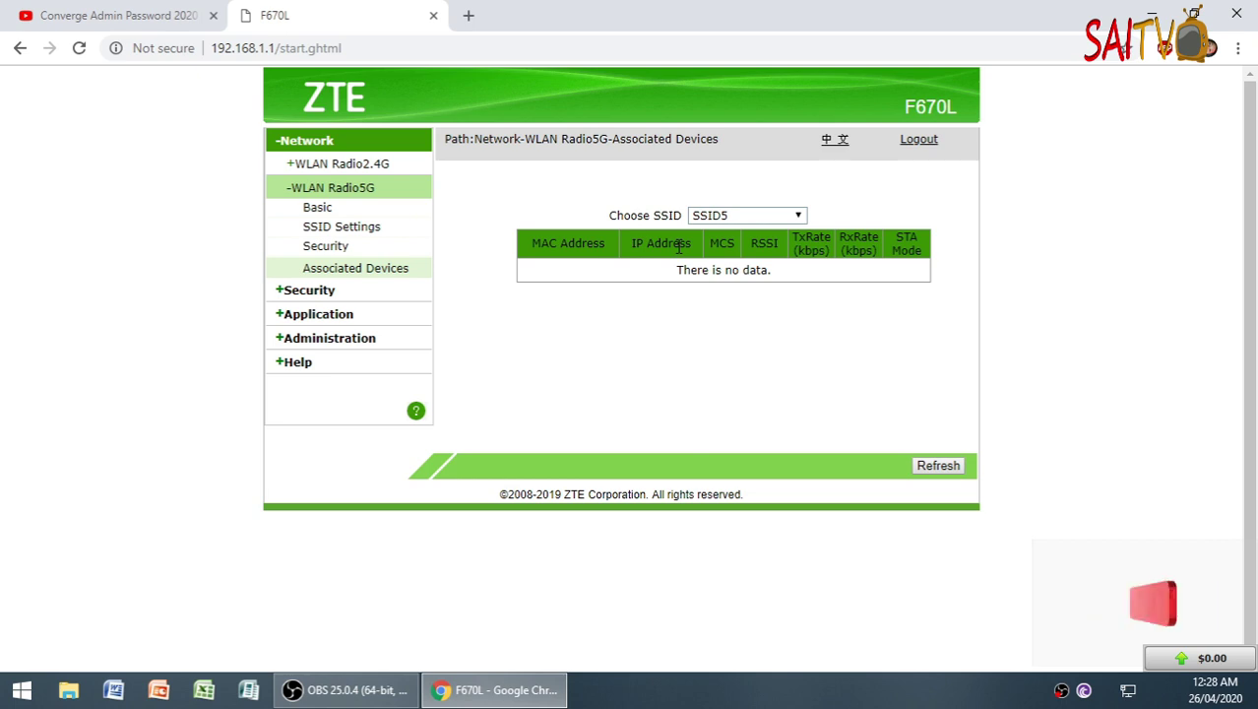
click(345, 165)
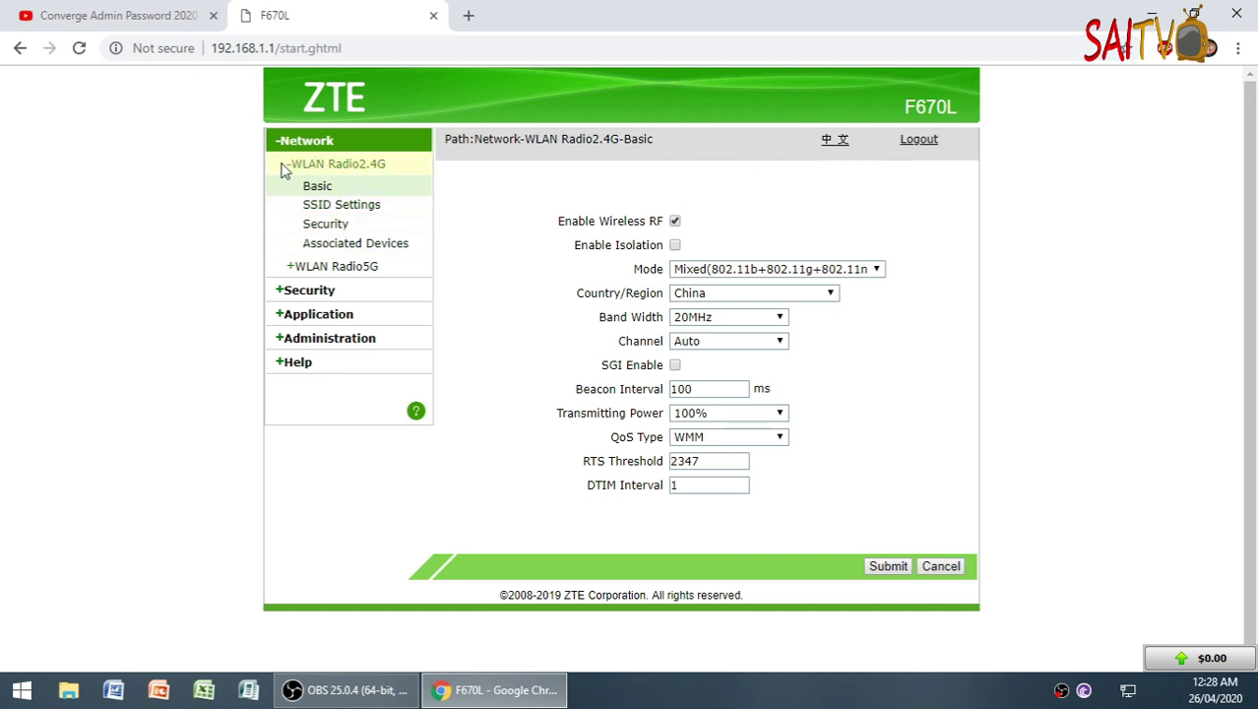
click(370, 249)
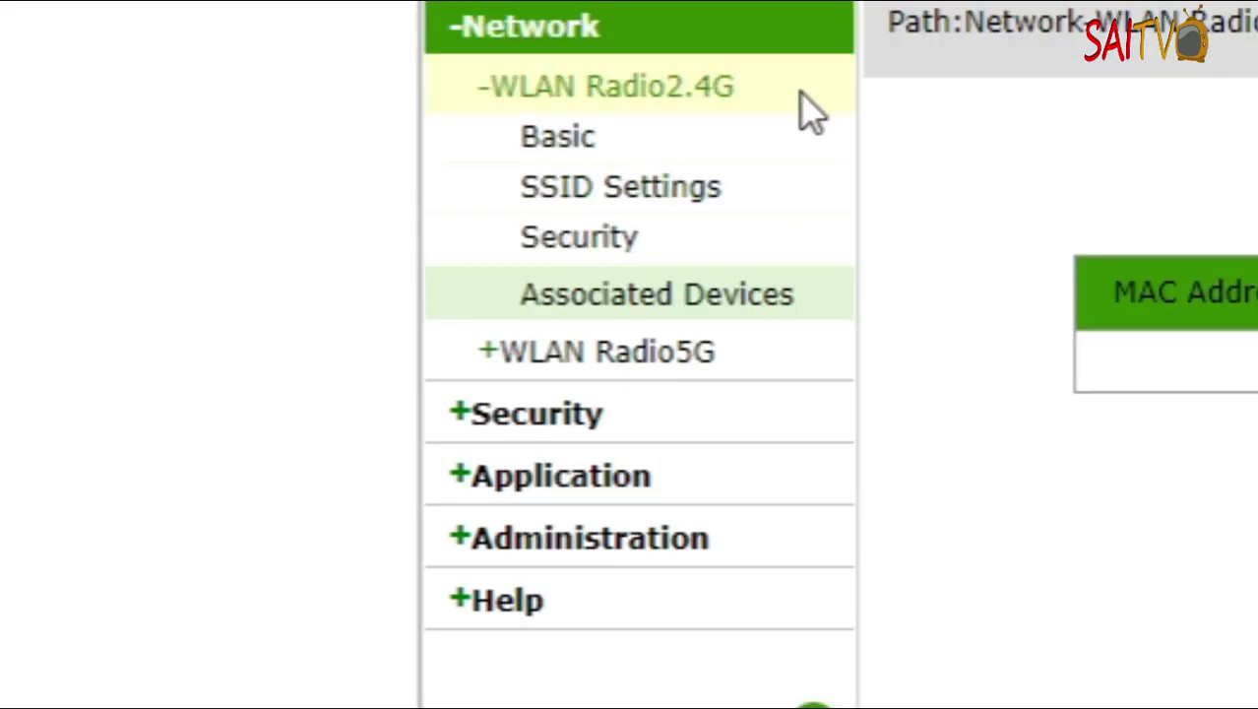
- Highlight the 2.4G and 5G radio sections, then list the 5G associated devices
drag(734, 87, 500, 98)
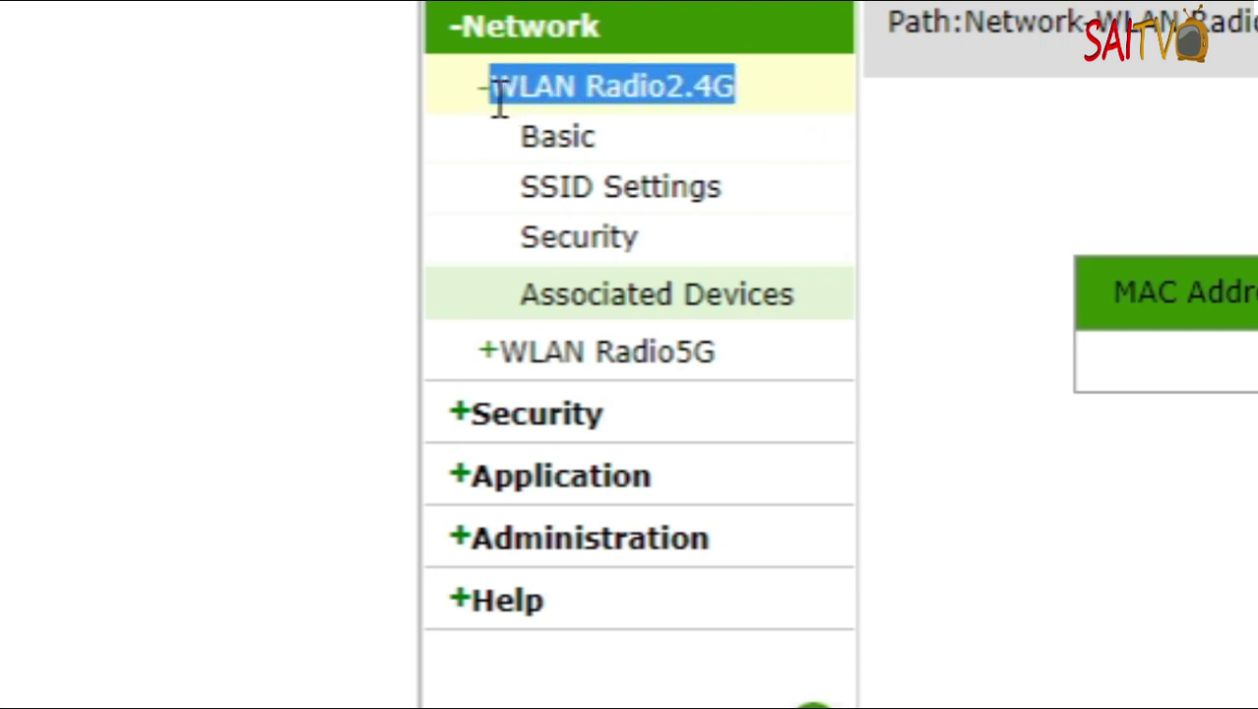
drag(451, 370, 756, 359)
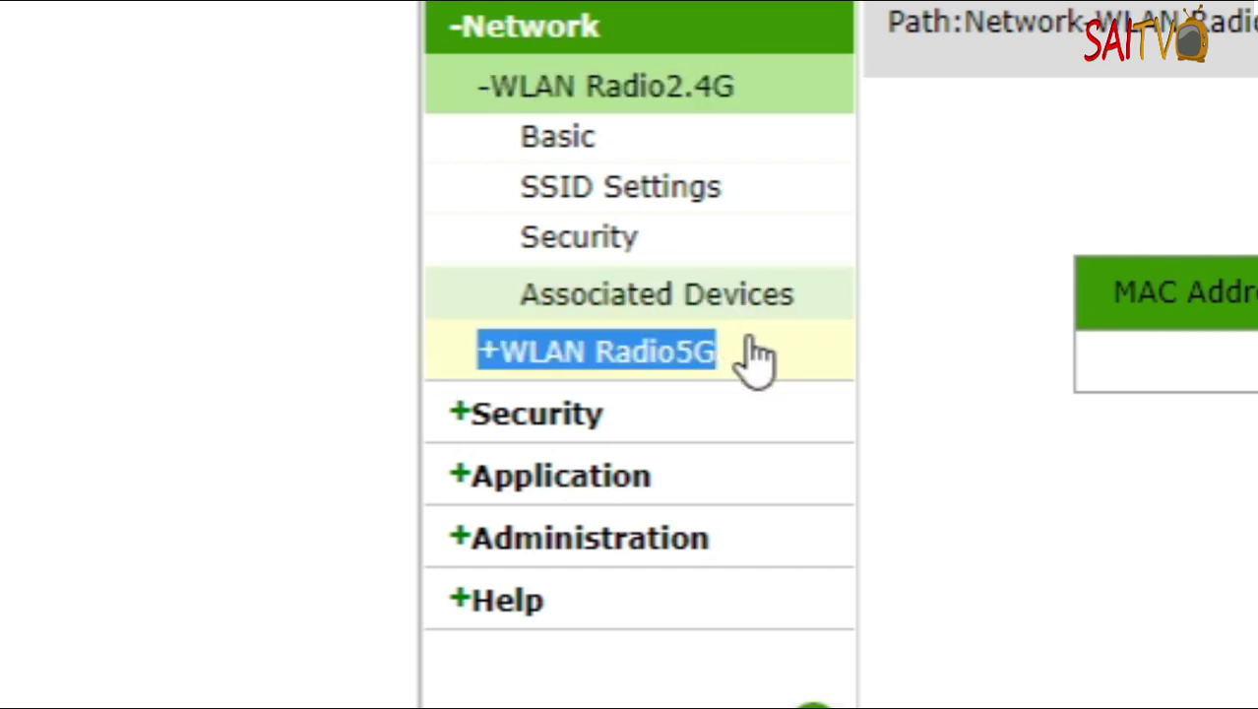
click(756, 360)
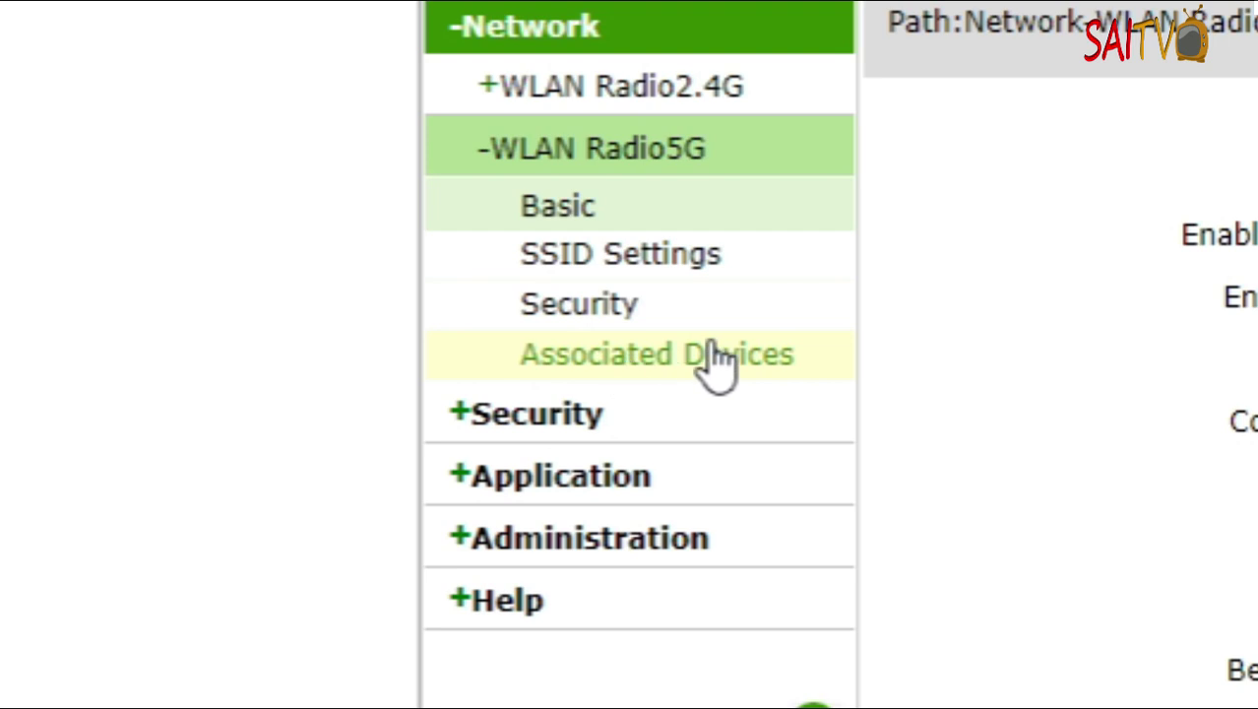
click(719, 359)
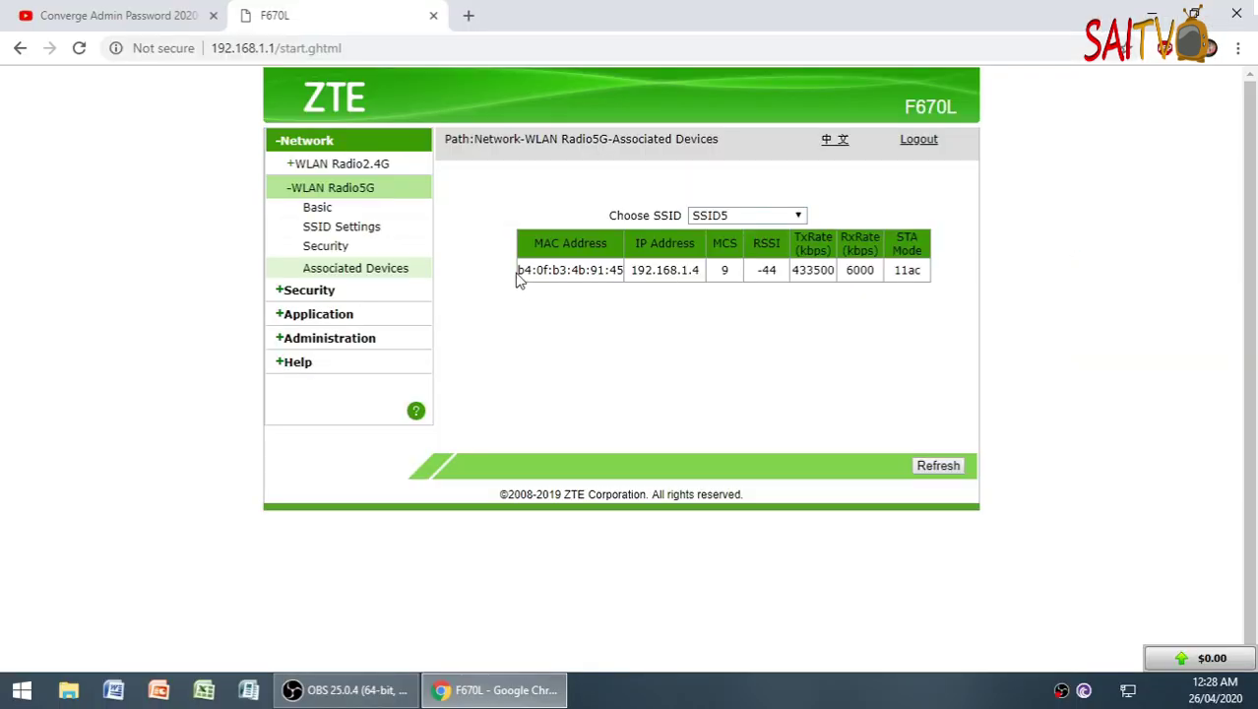
drag(517, 268, 574, 270)
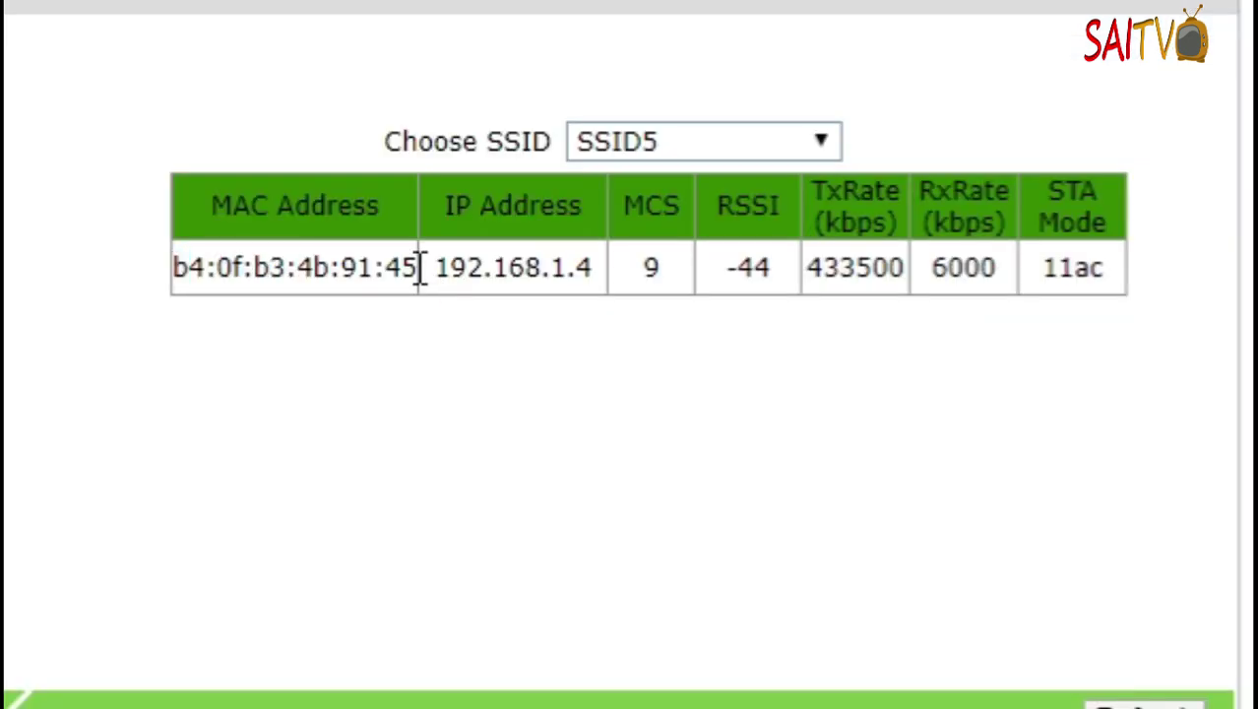
triple_click(420, 268)
click(418, 268)
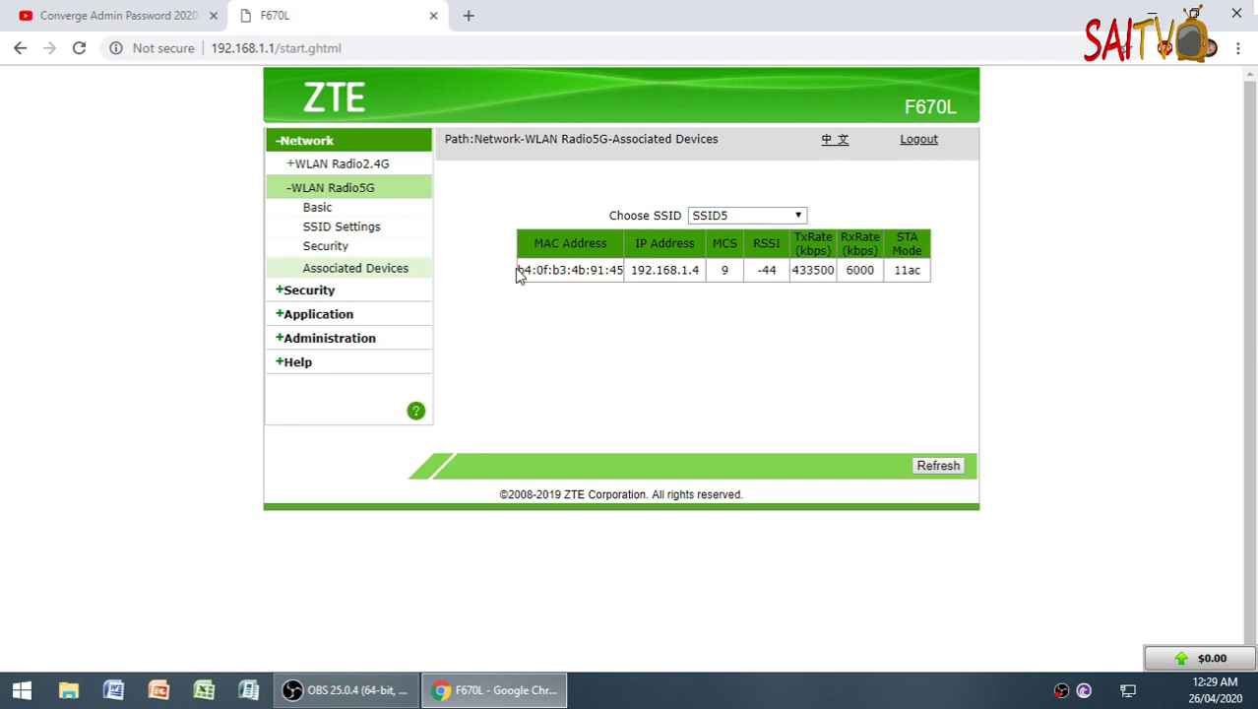
drag(519, 269, 623, 278)
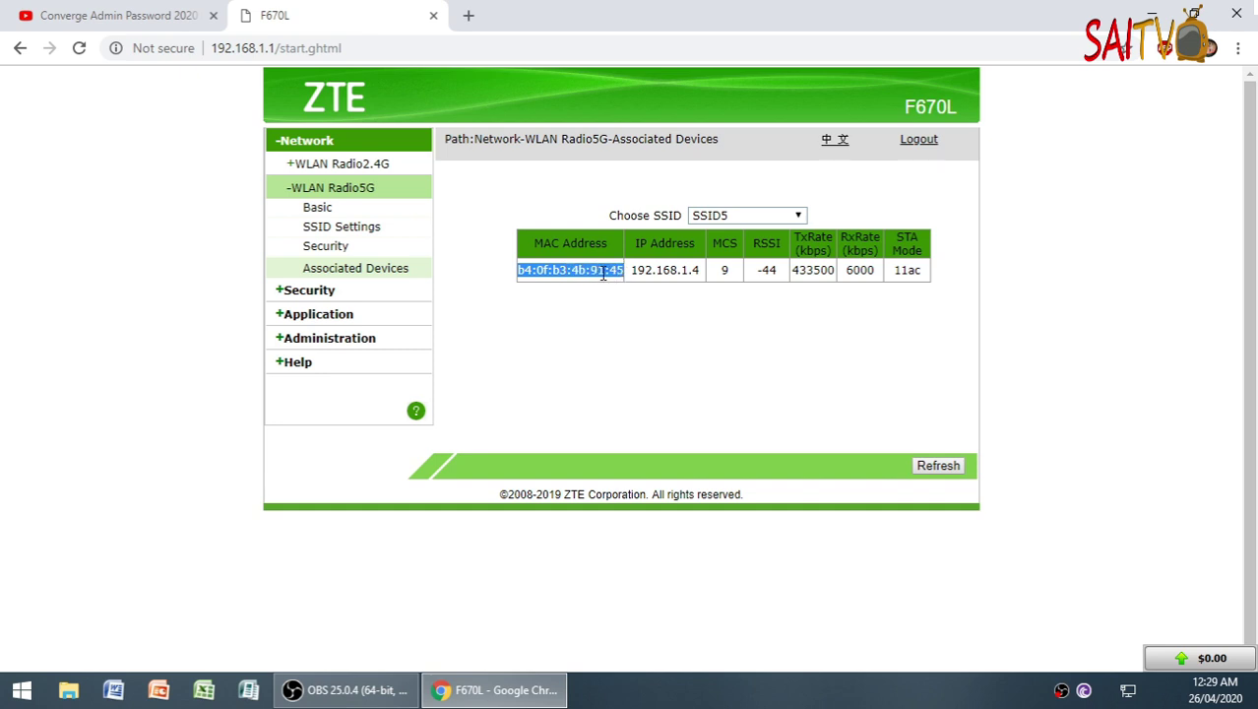
- Copy the MAC address and launch Notepad from Start > Windows Accessories
right_click(605, 271)
click(635, 283)
click(22, 690)
click(93, 613)
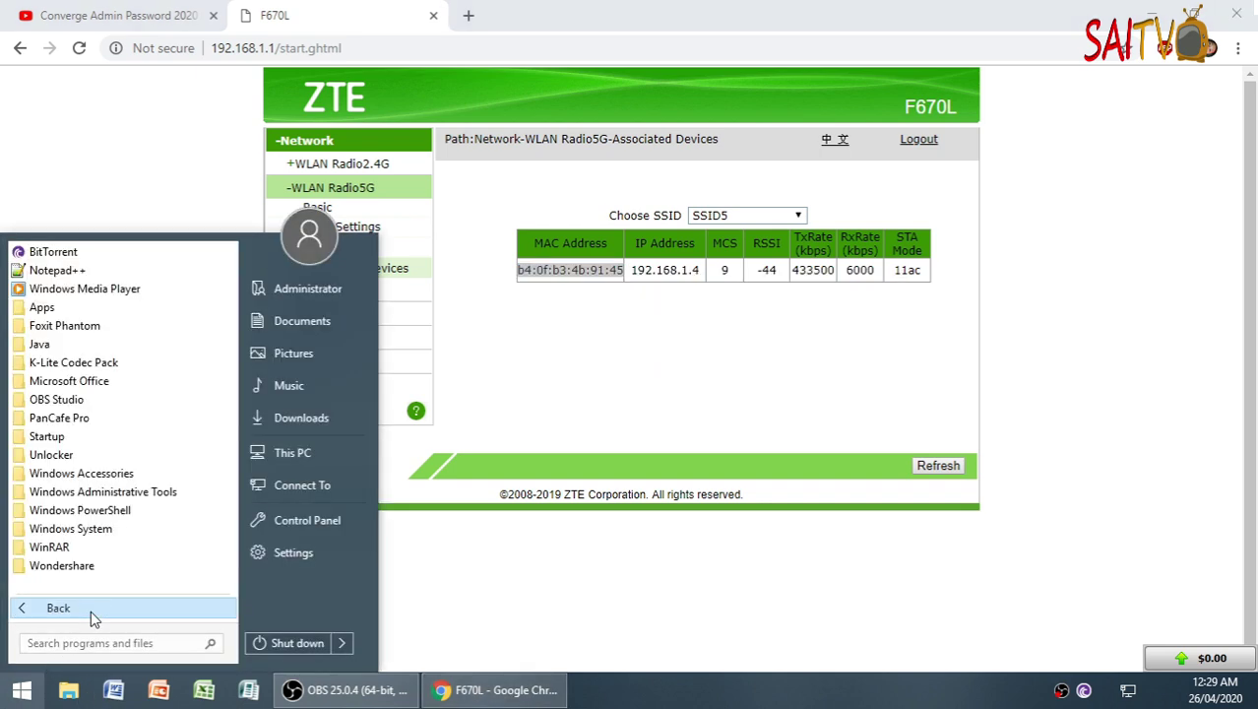
click(83, 473)
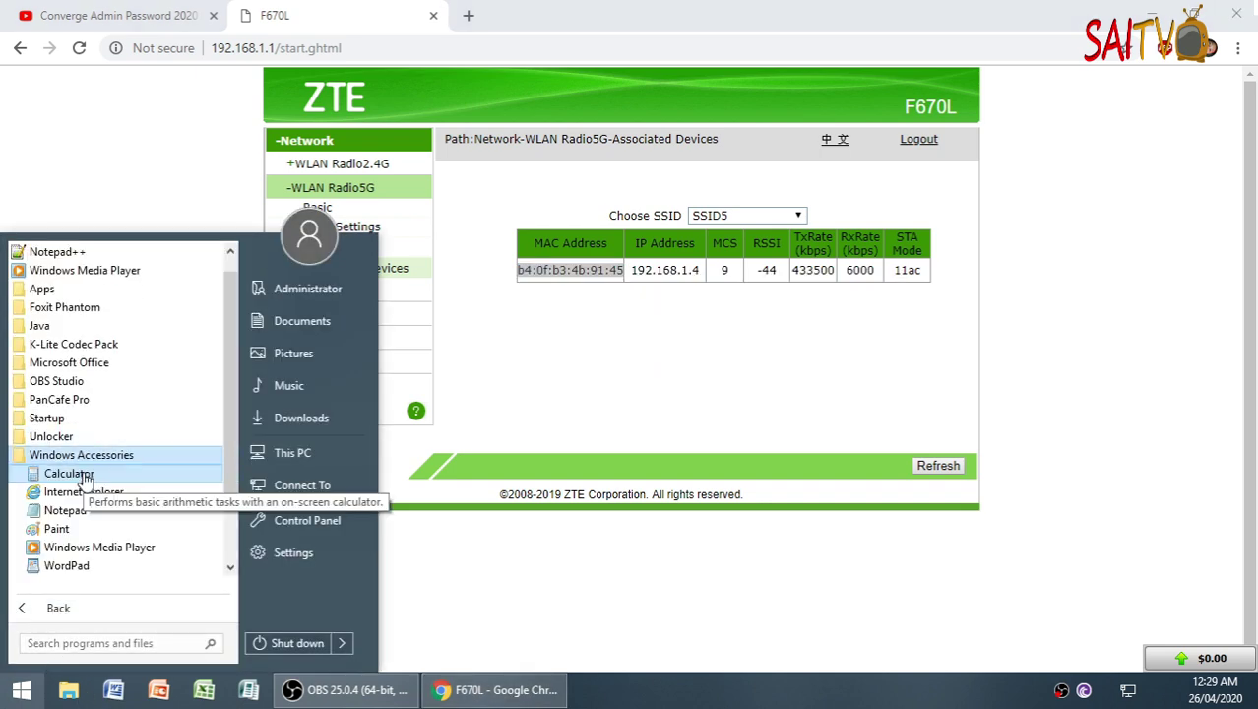
click(65, 511)
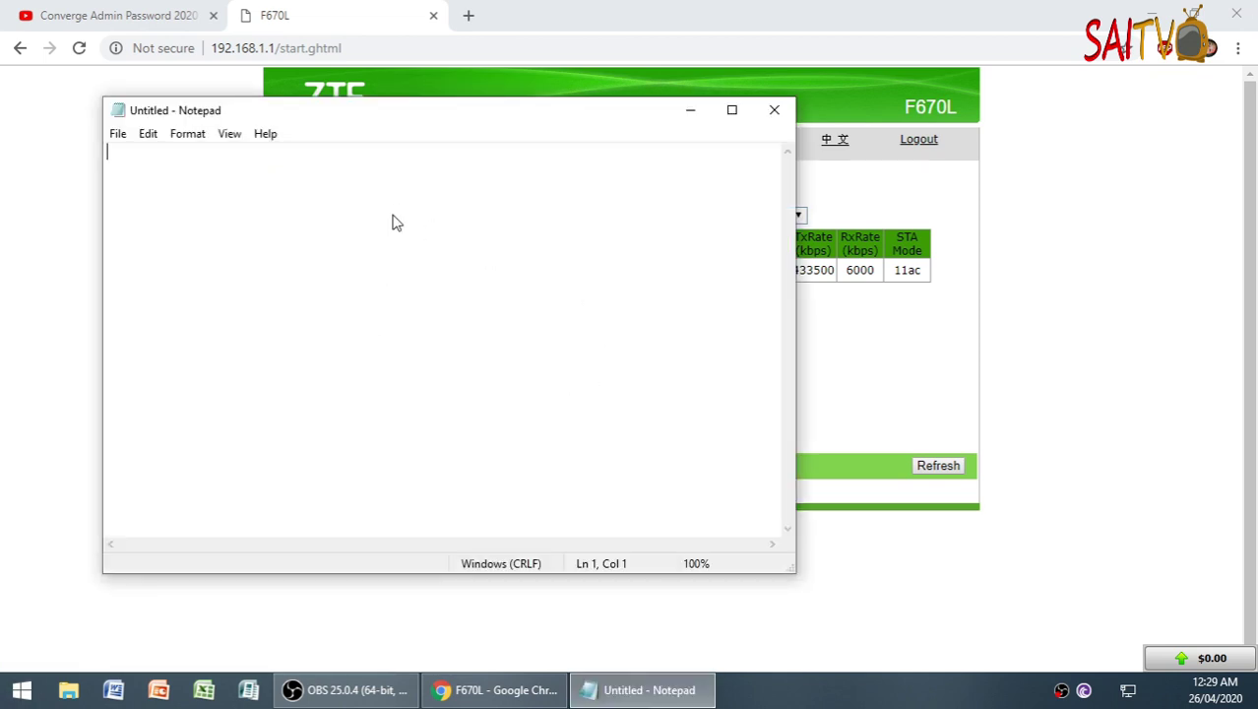
- Paste the MAC into Notepad, label it 'tropa no 1', and return to the router page
right_click(393, 218)
click(437, 295)
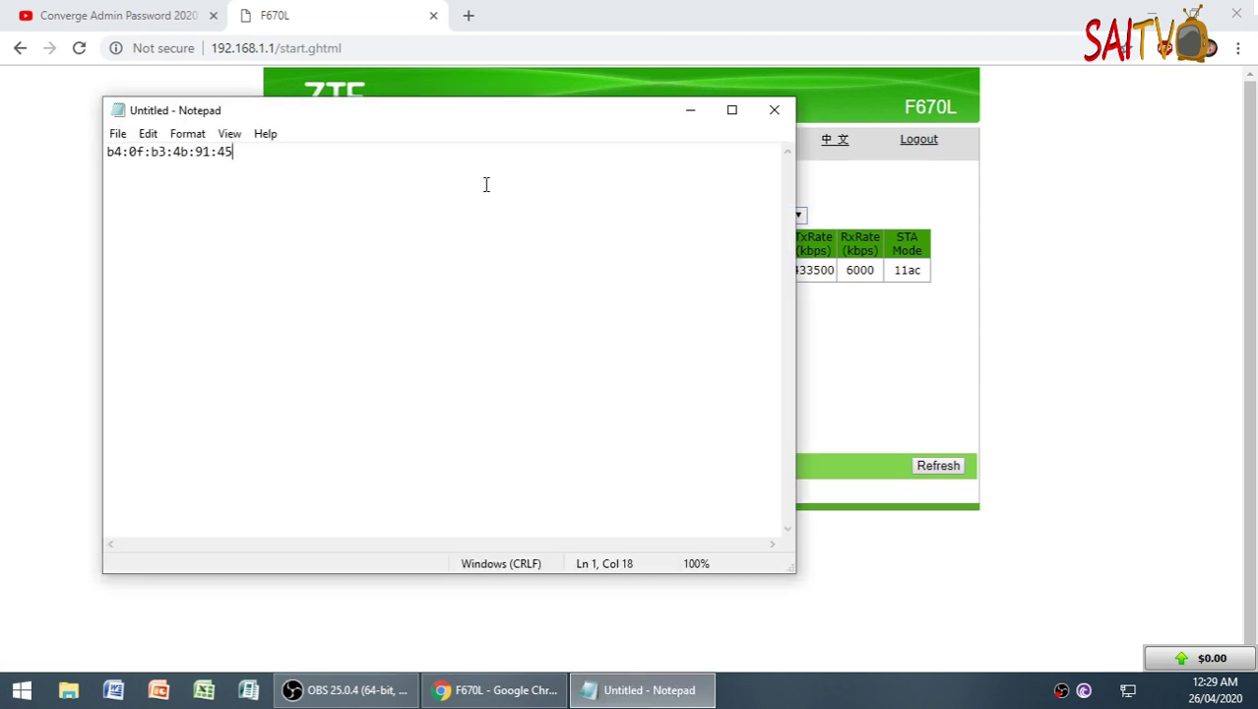
text(tropa no 1)
drag(452, 104, 753, 319)
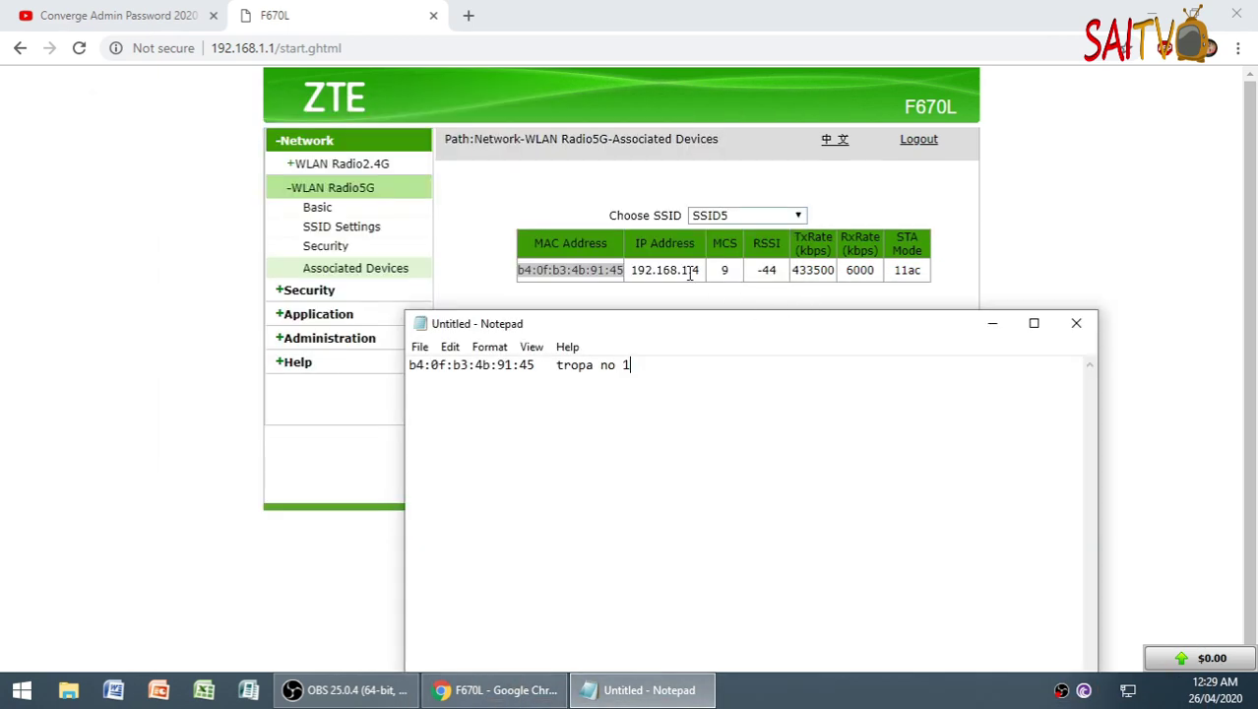
click(584, 270)
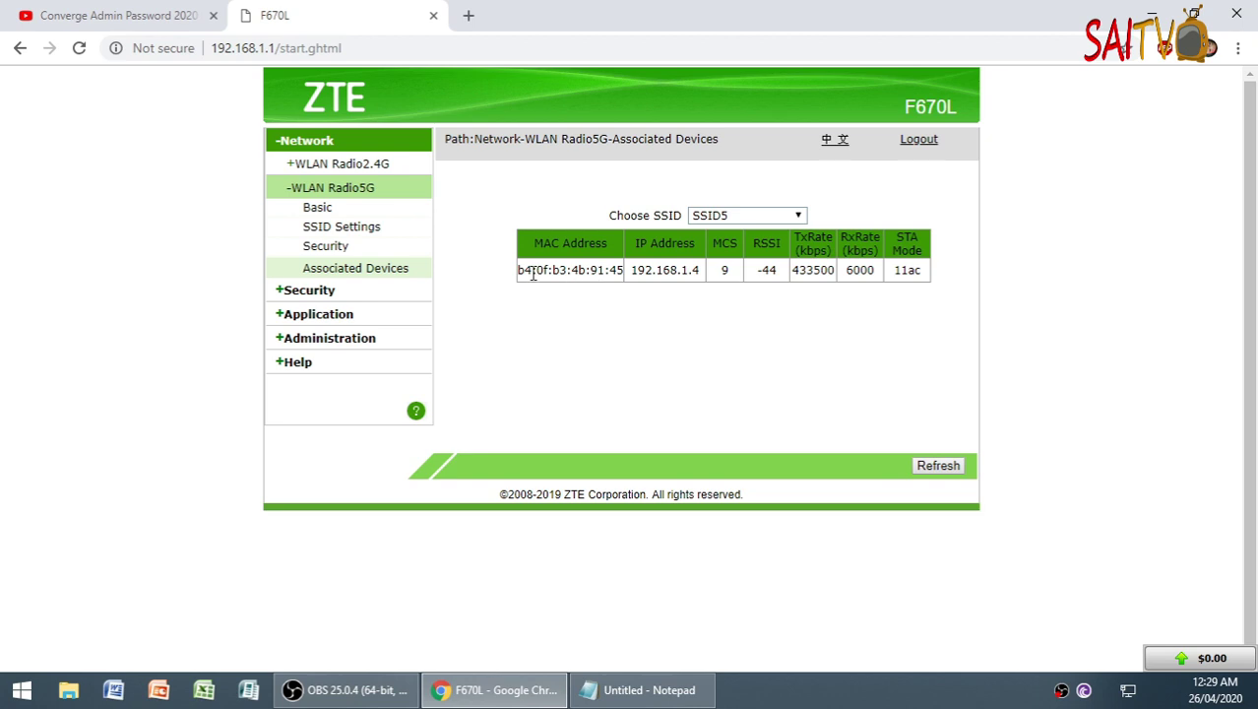
- Log out, sign back in with the admin username and password, and open WLAN Radio5G
drag(521, 271, 632, 282)
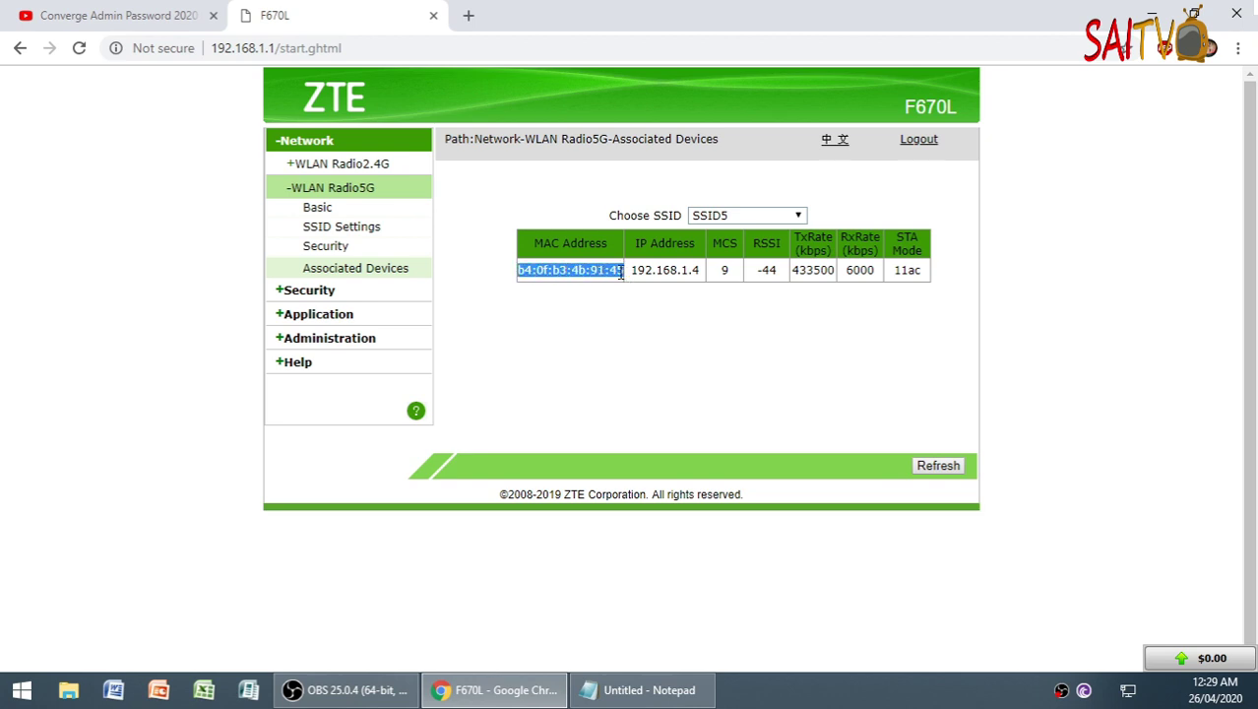
click(921, 141)
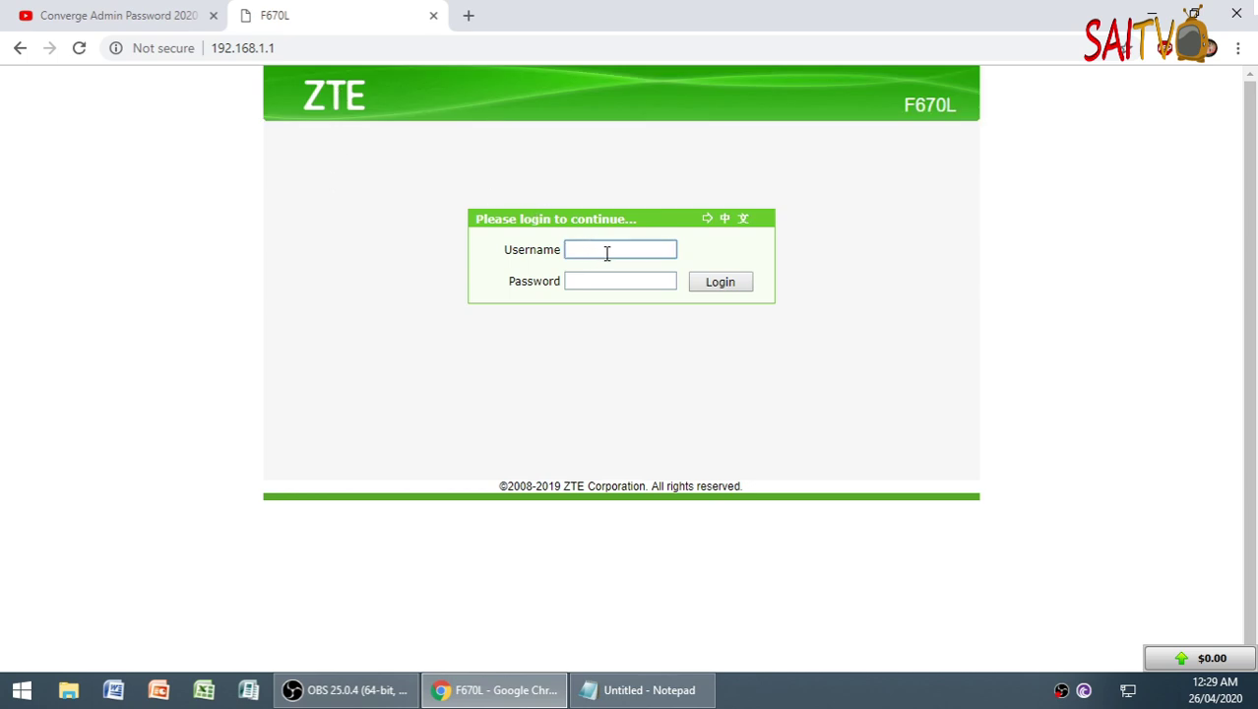
text(A)
key(BackSpace)
text(admin)
key(Tab)
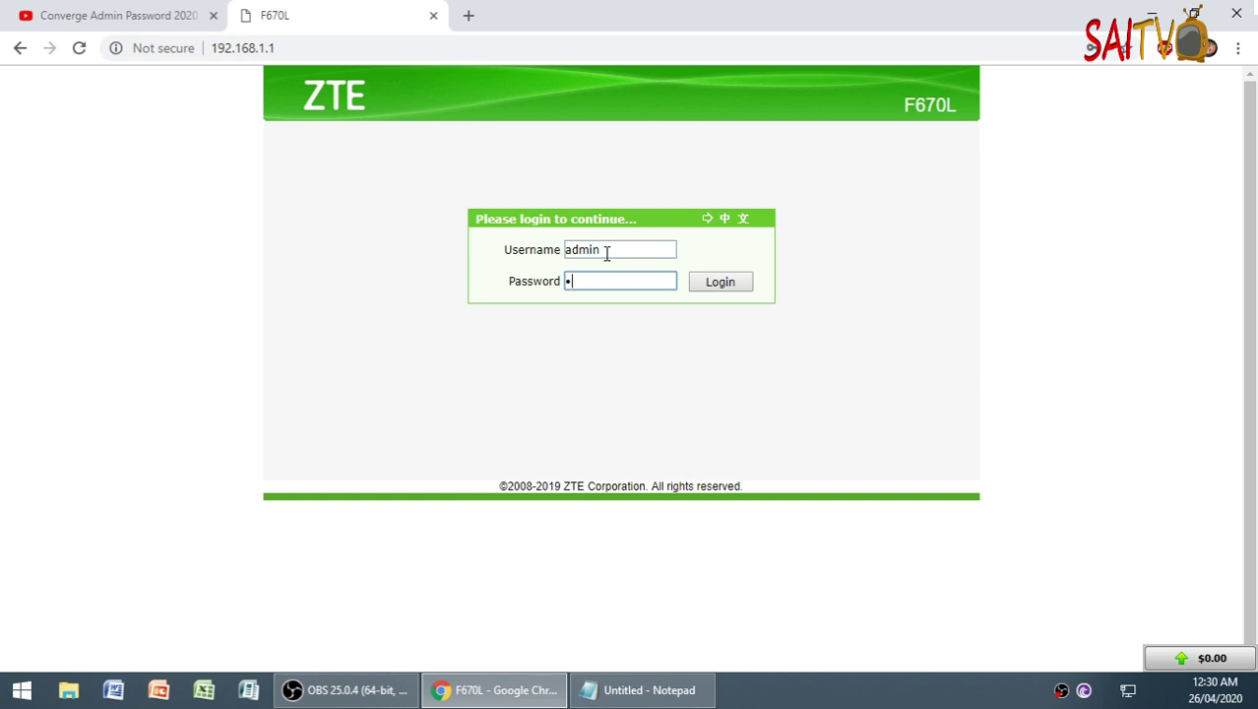
text(Converge@)
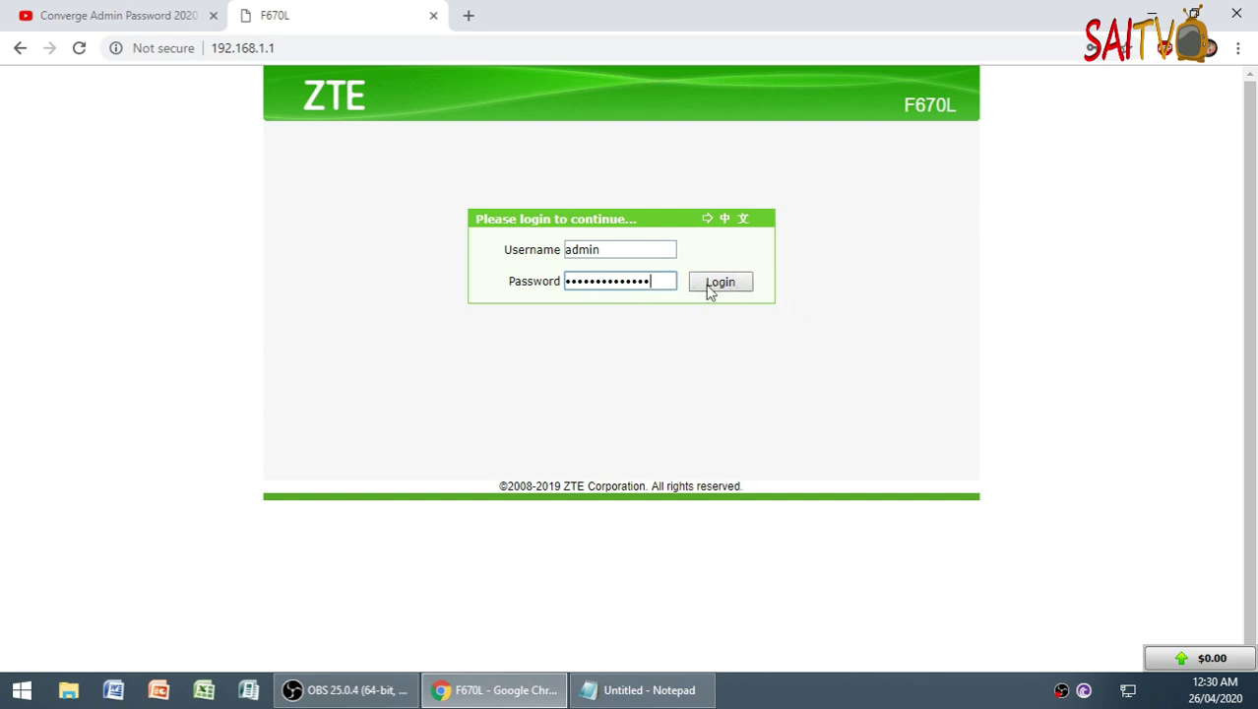
click(721, 283)
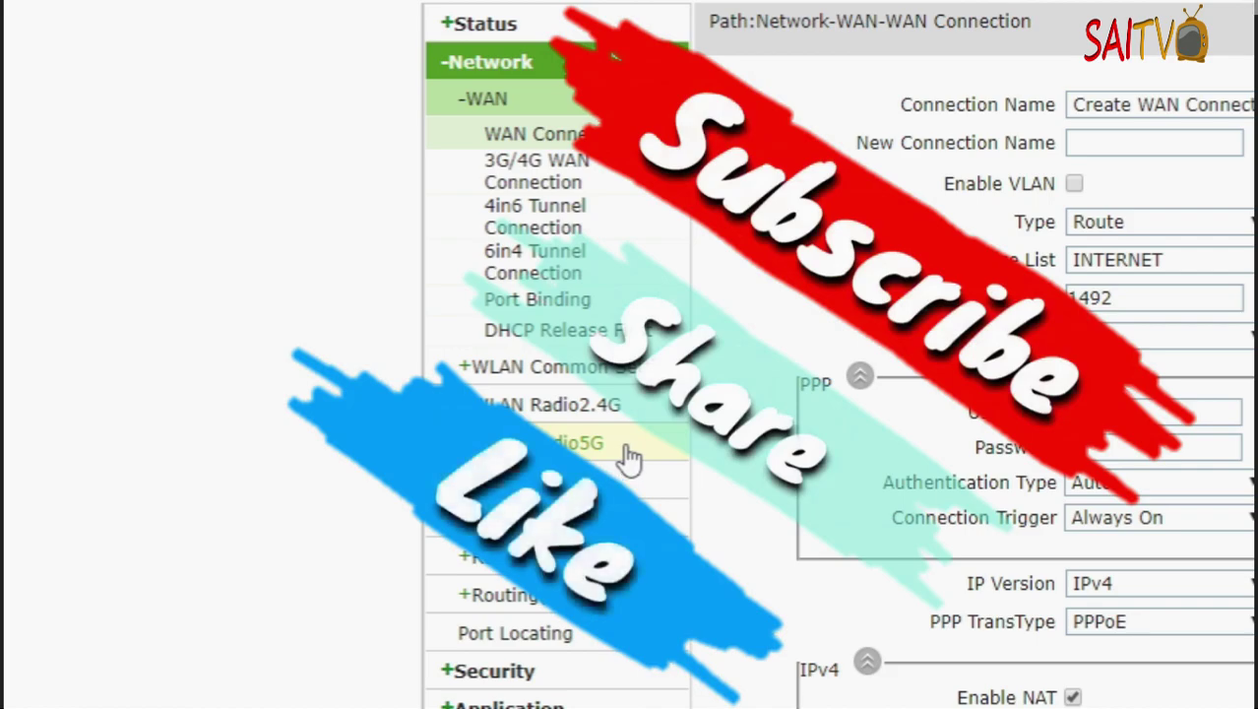
click(638, 451)
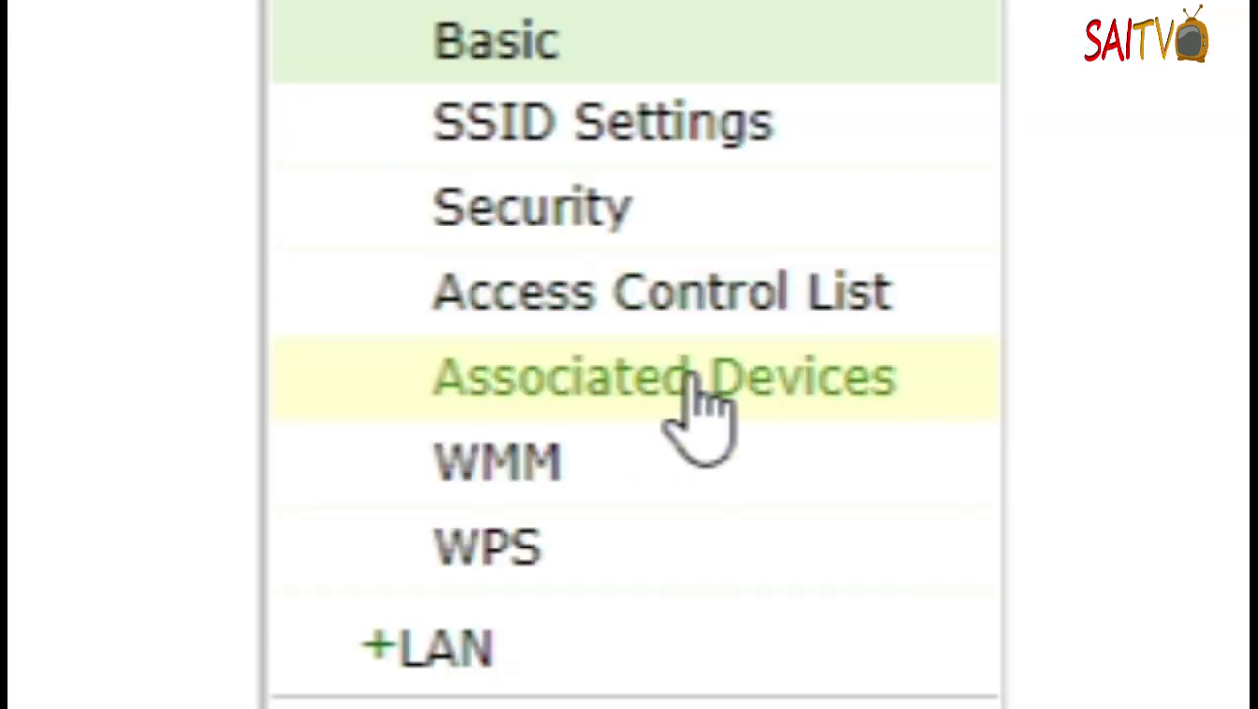
click(694, 379)
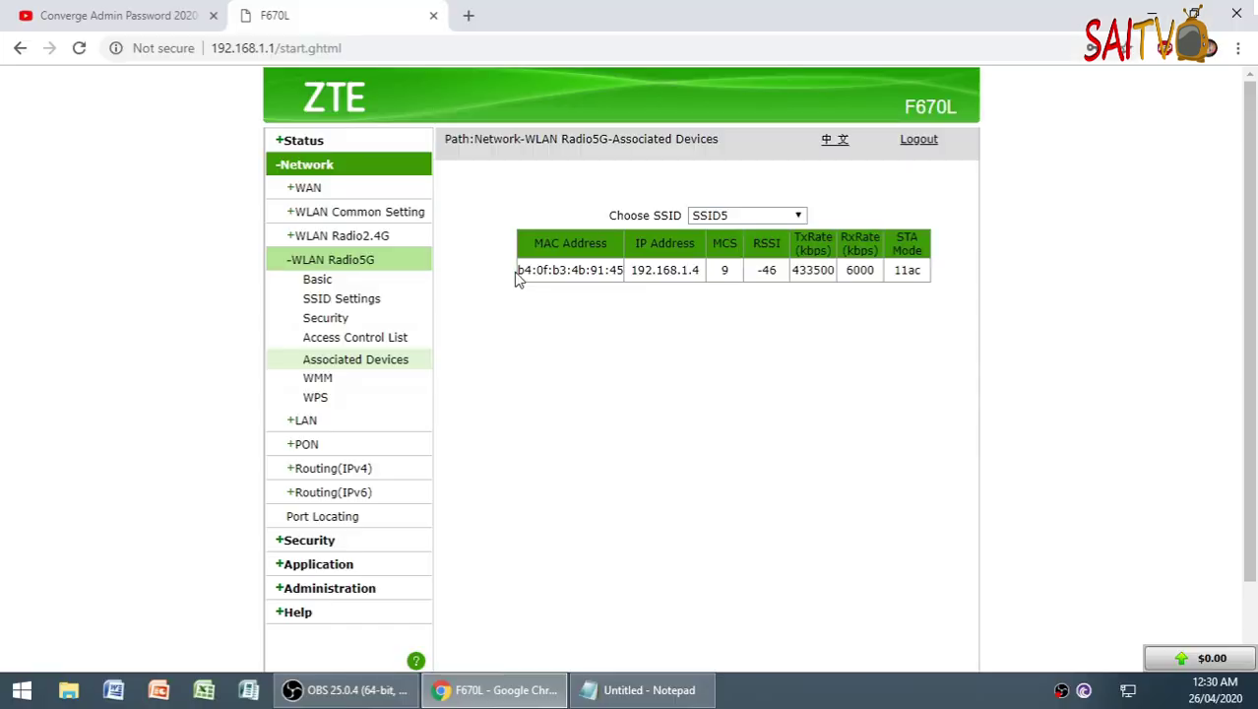
mouse_move(523, 272)
mouse_down()
mouse_move(596, 278)
mouse_move(517, 281)
mouse_up()
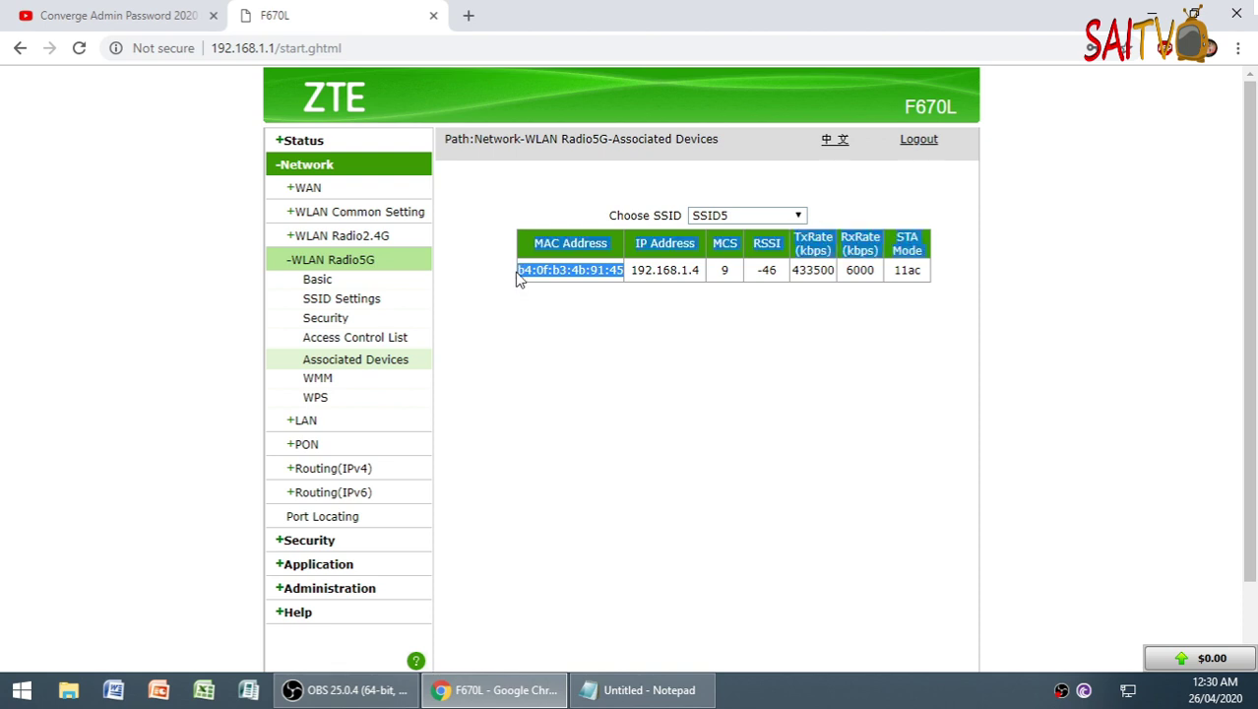
click(640, 689)
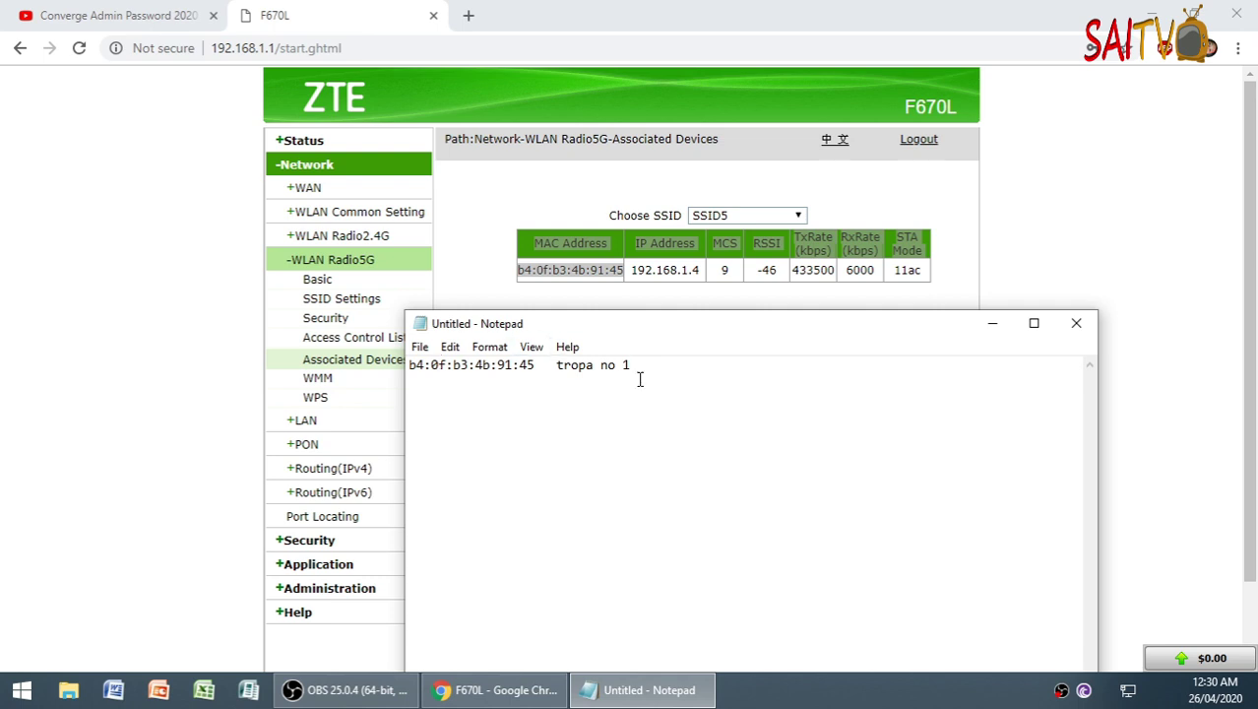
click(532, 297)
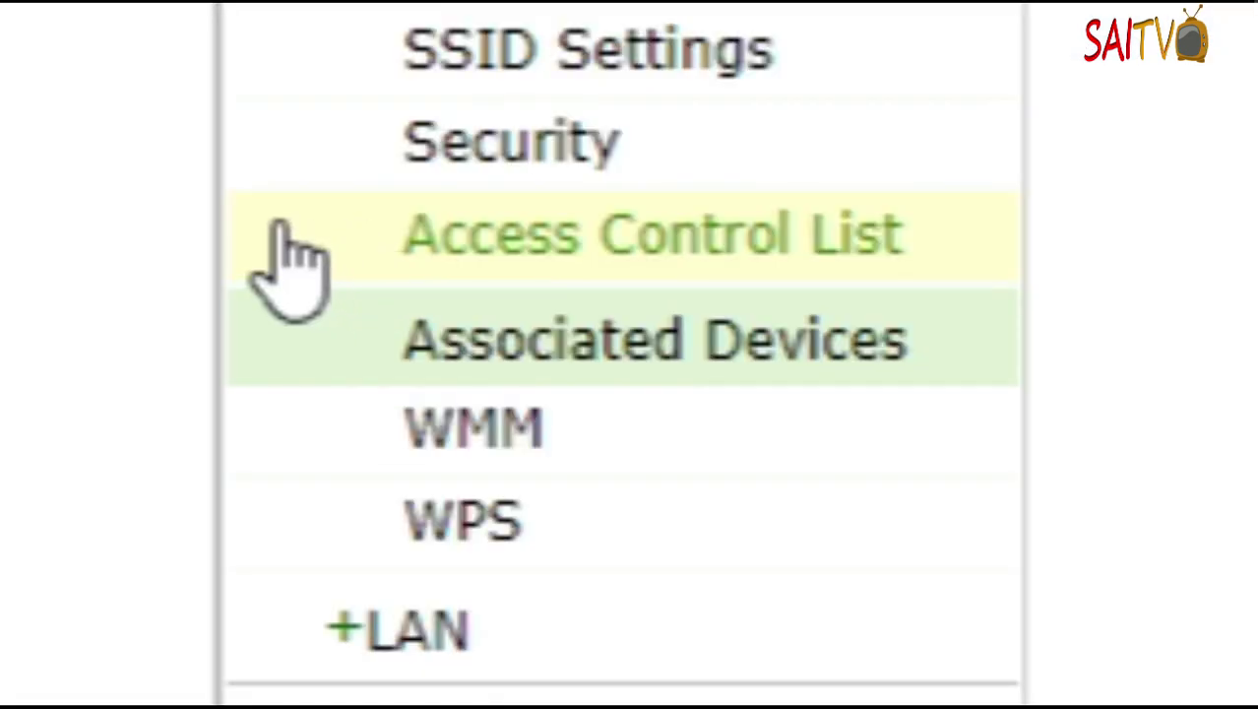
- Open the WLAN Radio5G Access Control List and set SSID5's mode to Permit
drag(281, 338, 388, 340)
drag(809, 246, 901, 266)
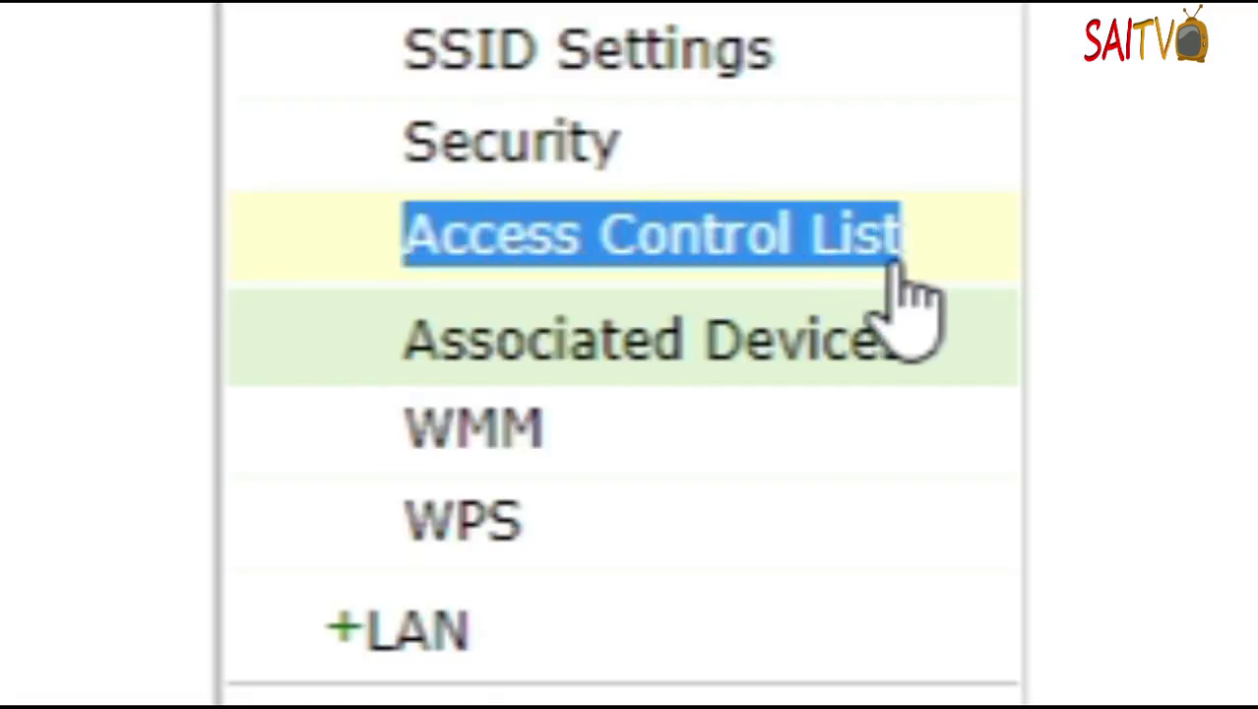
click(901, 264)
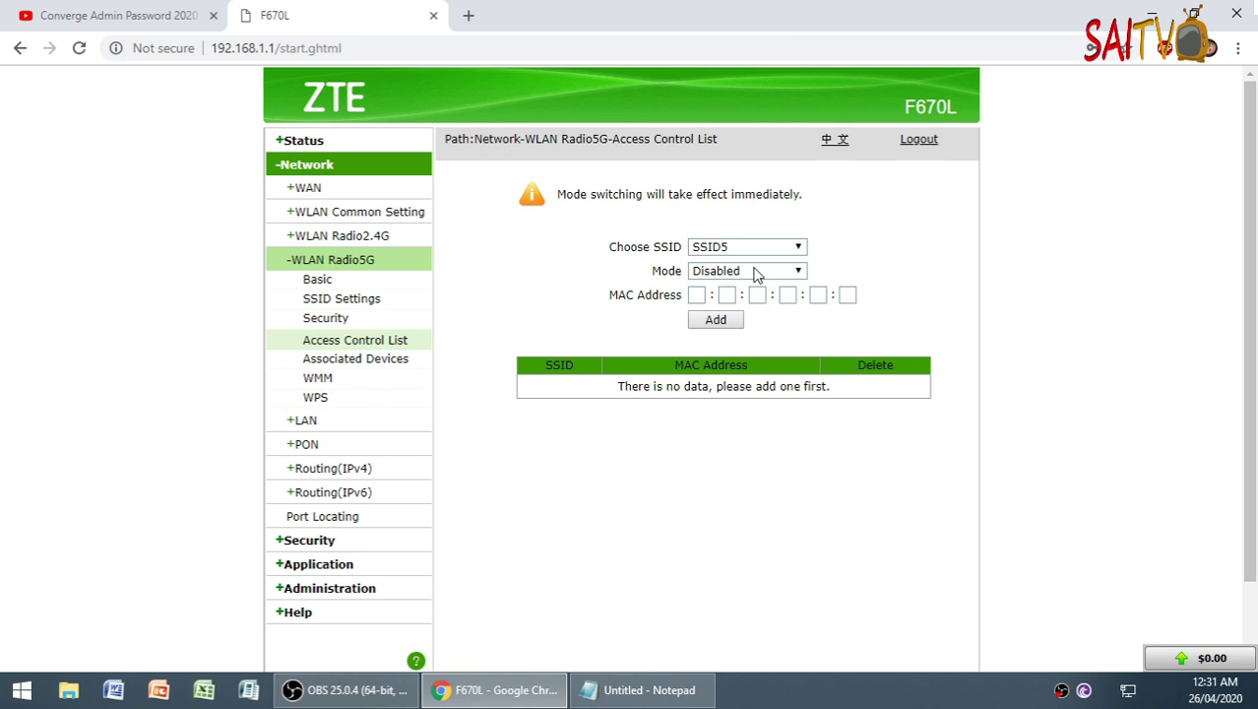
click(755, 274)
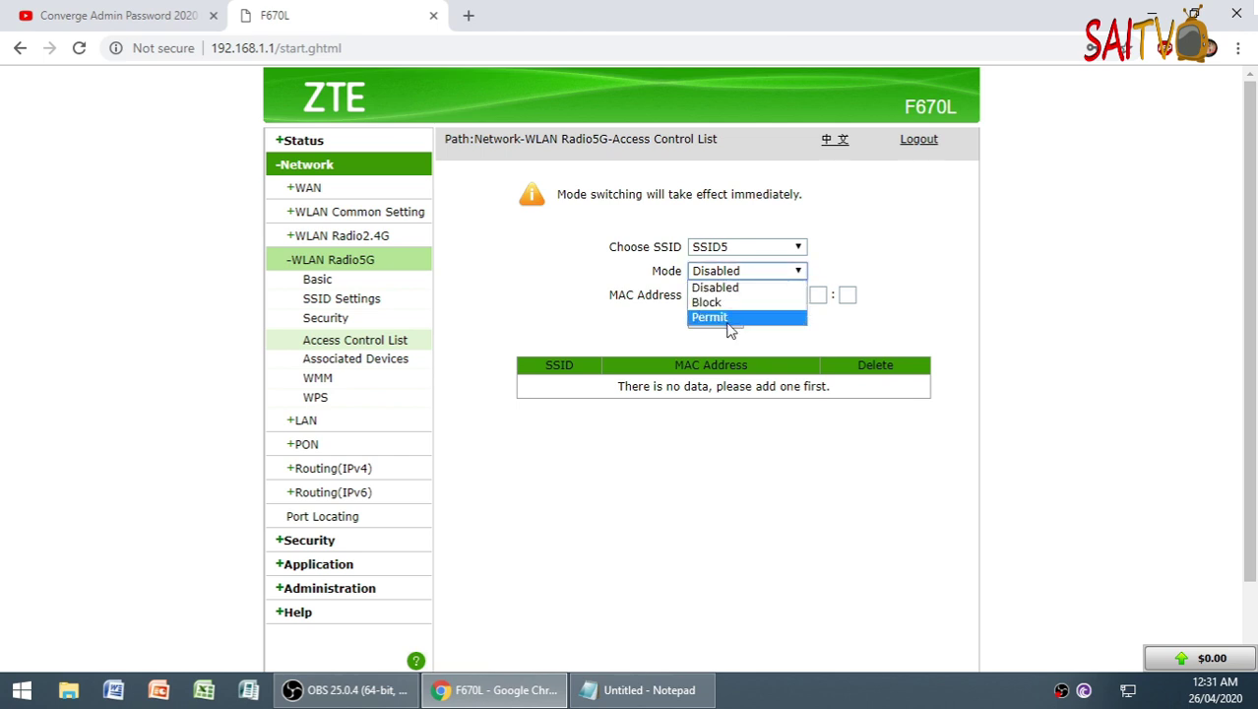
click(587, 250)
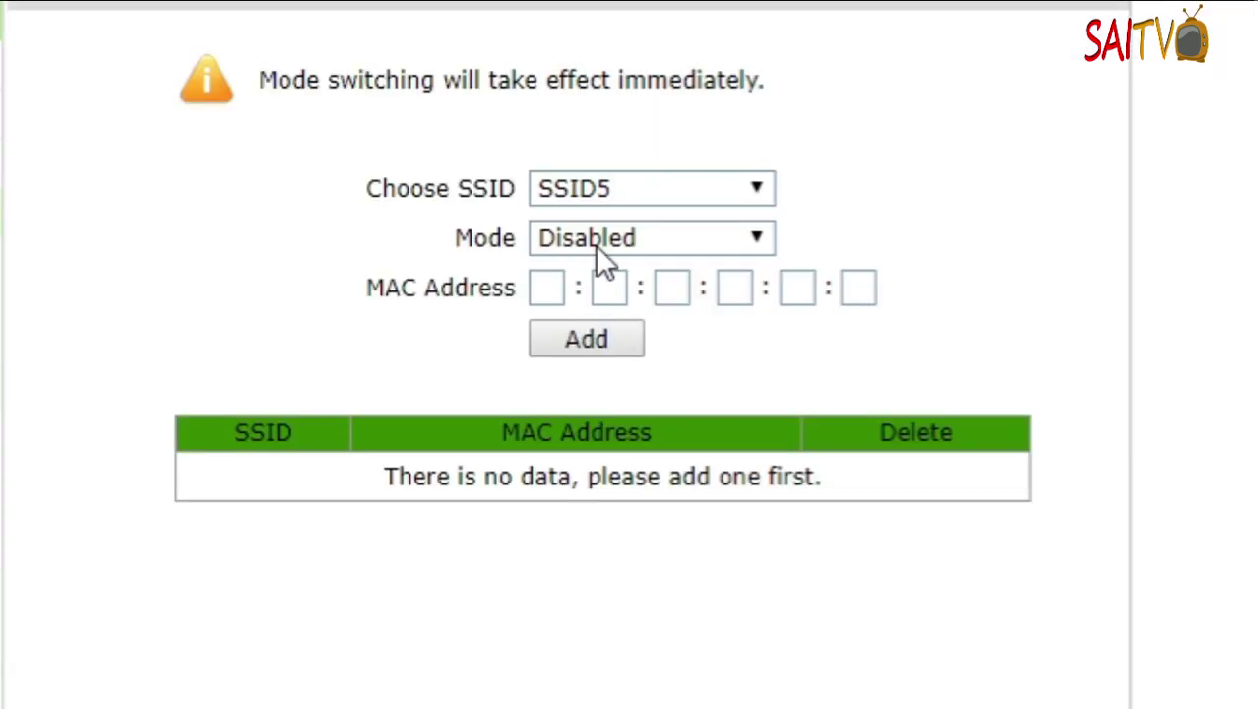
click(595, 246)
click(588, 340)
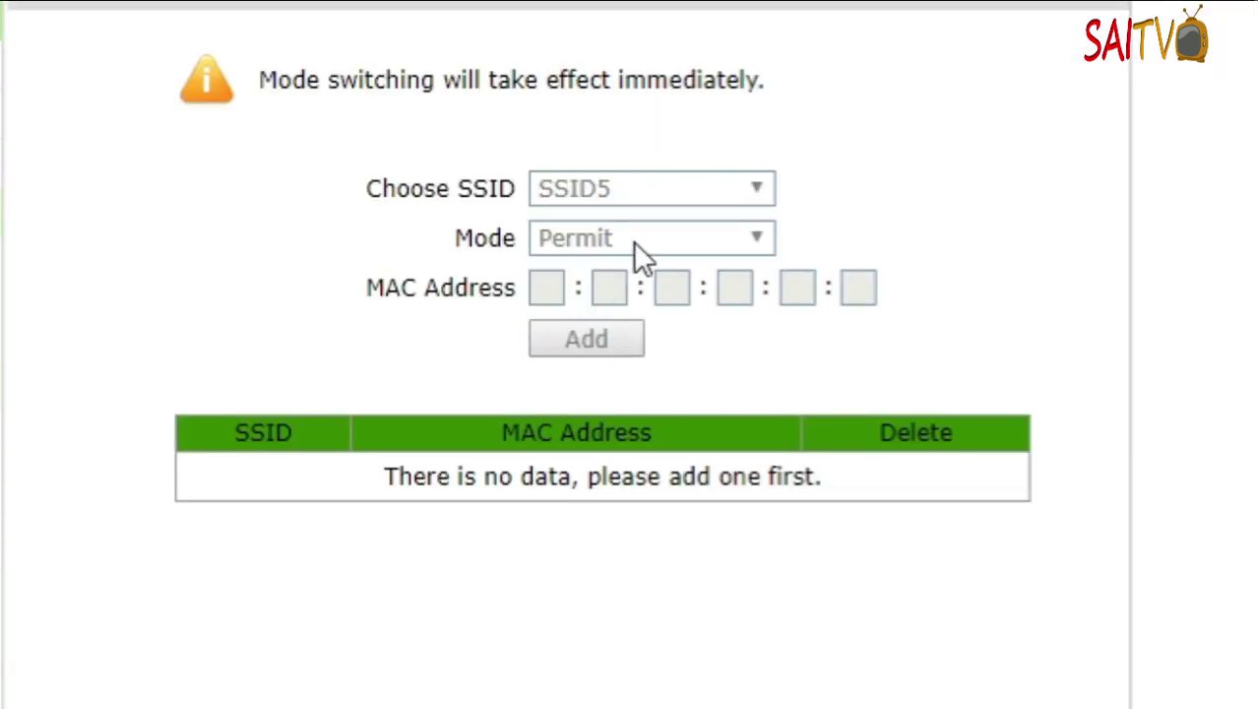
click(632, 238)
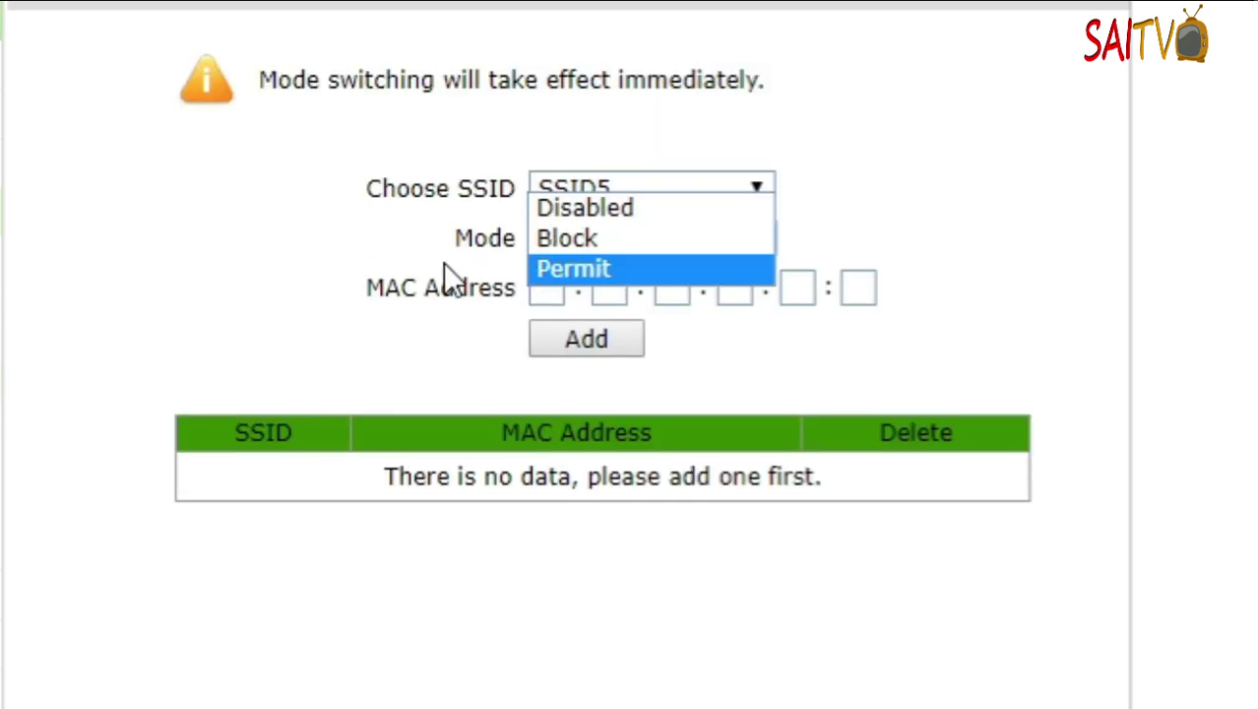
click(292, 222)
click(547, 290)
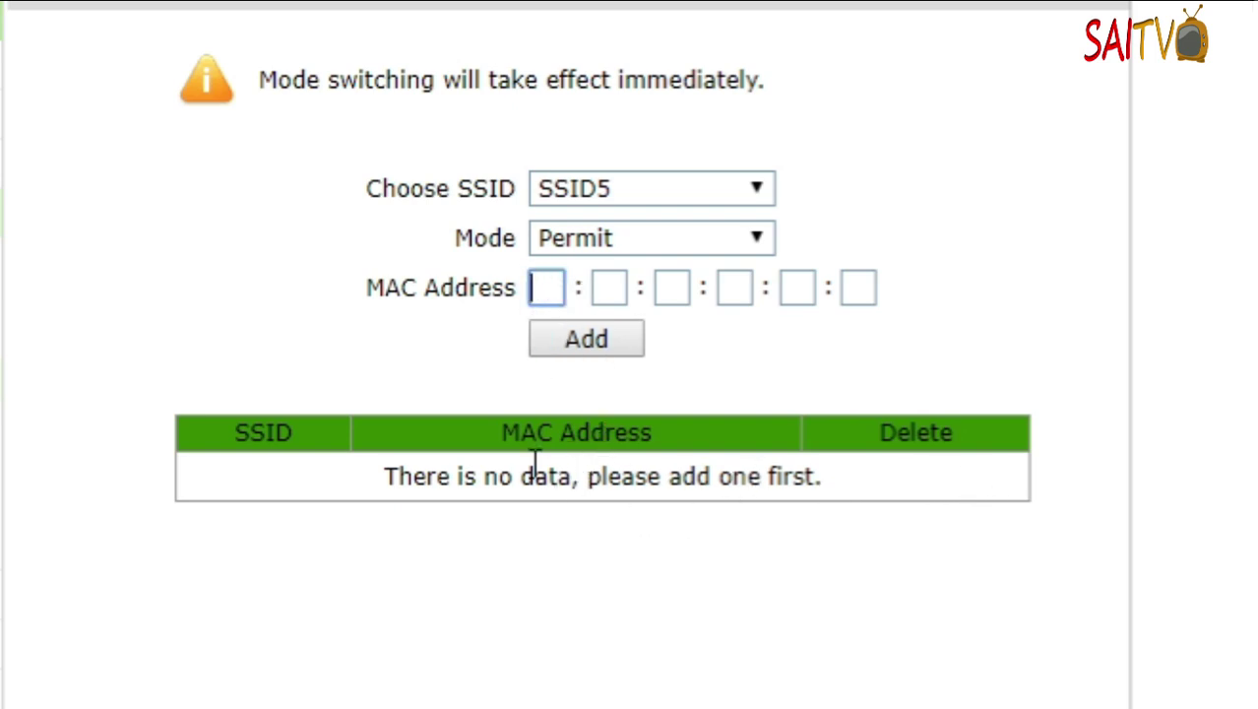
- Check the empty MAC table and the Mode list, leaving Permit selected
drag(390, 478, 668, 477)
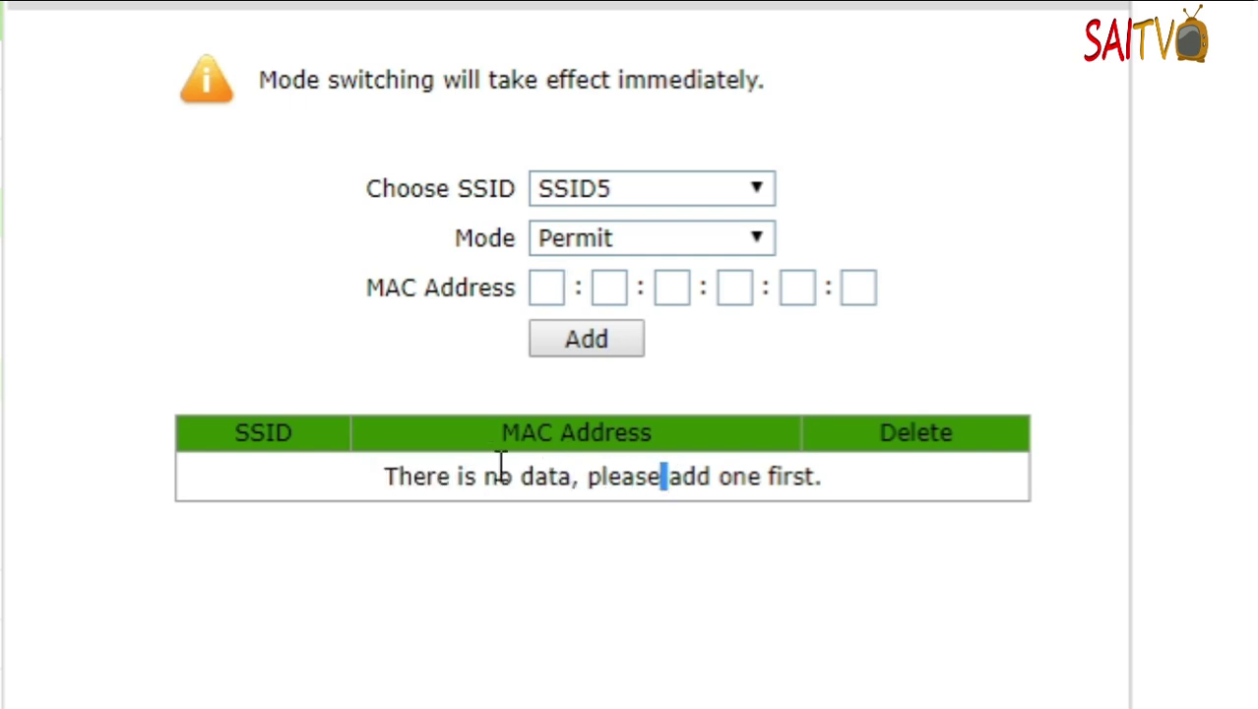
click(578, 242)
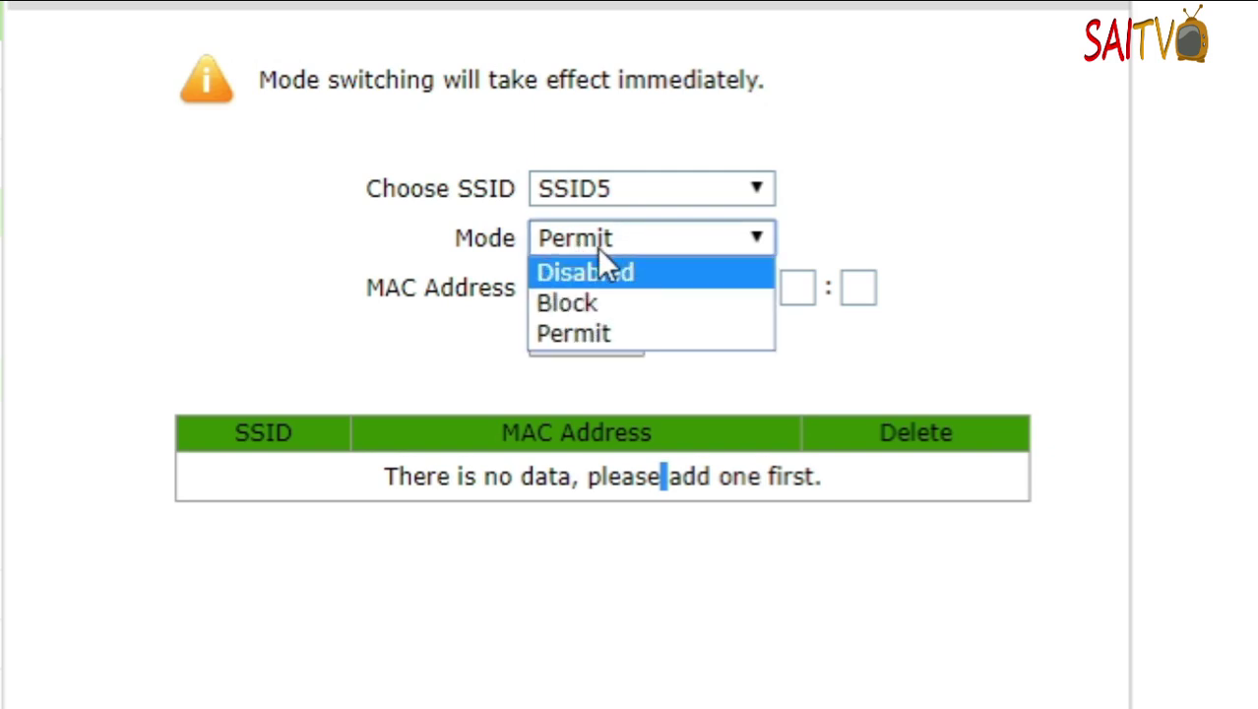
click(610, 242)
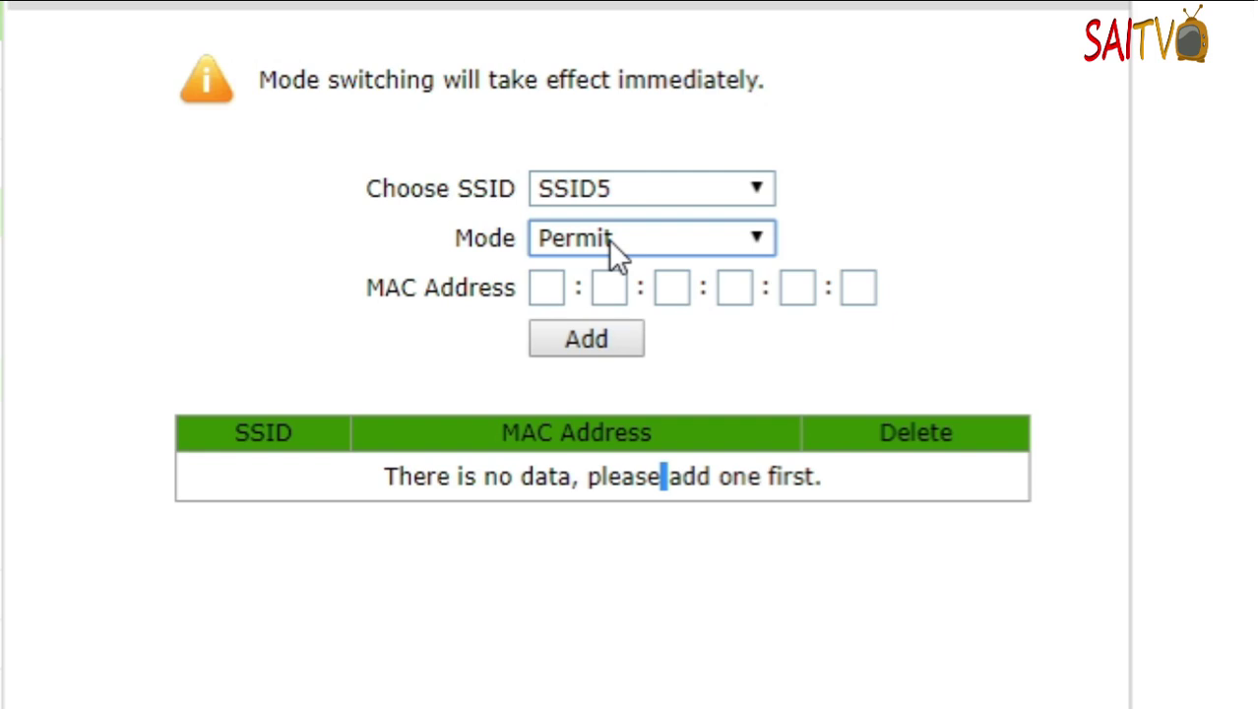
click(614, 240)
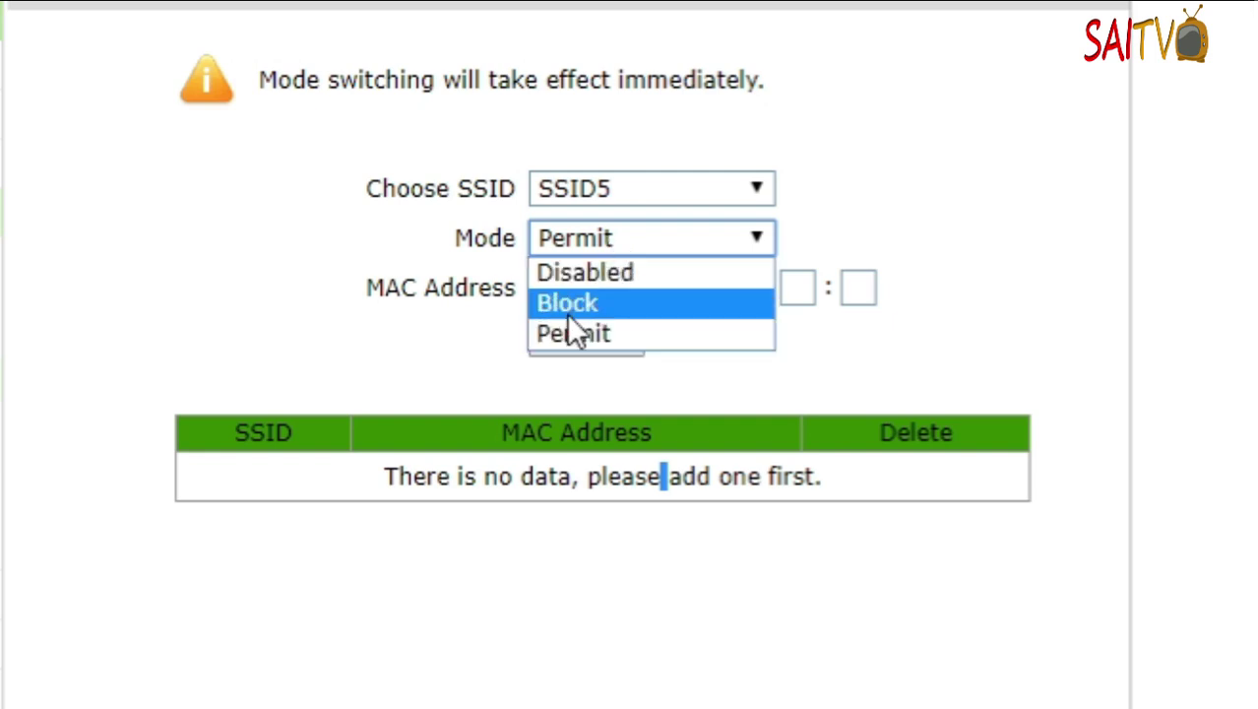
click(626, 244)
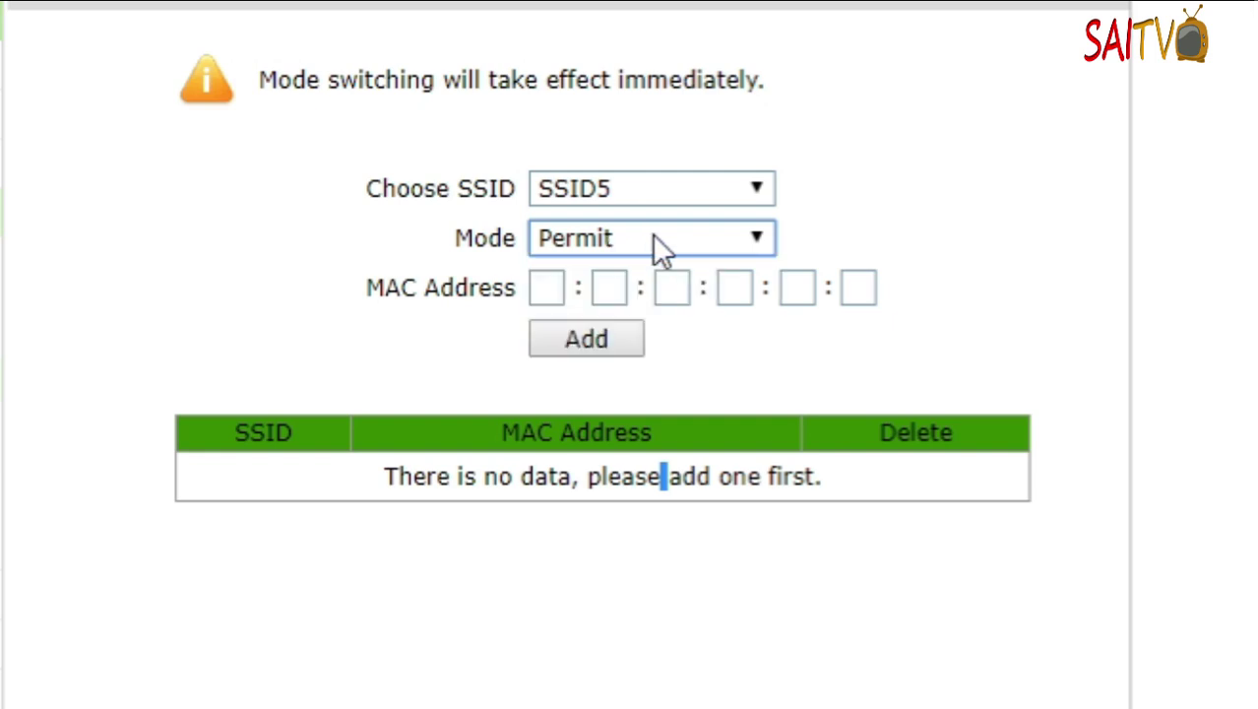
- Step back and forth through the six MAC Address boxes
click(557, 294)
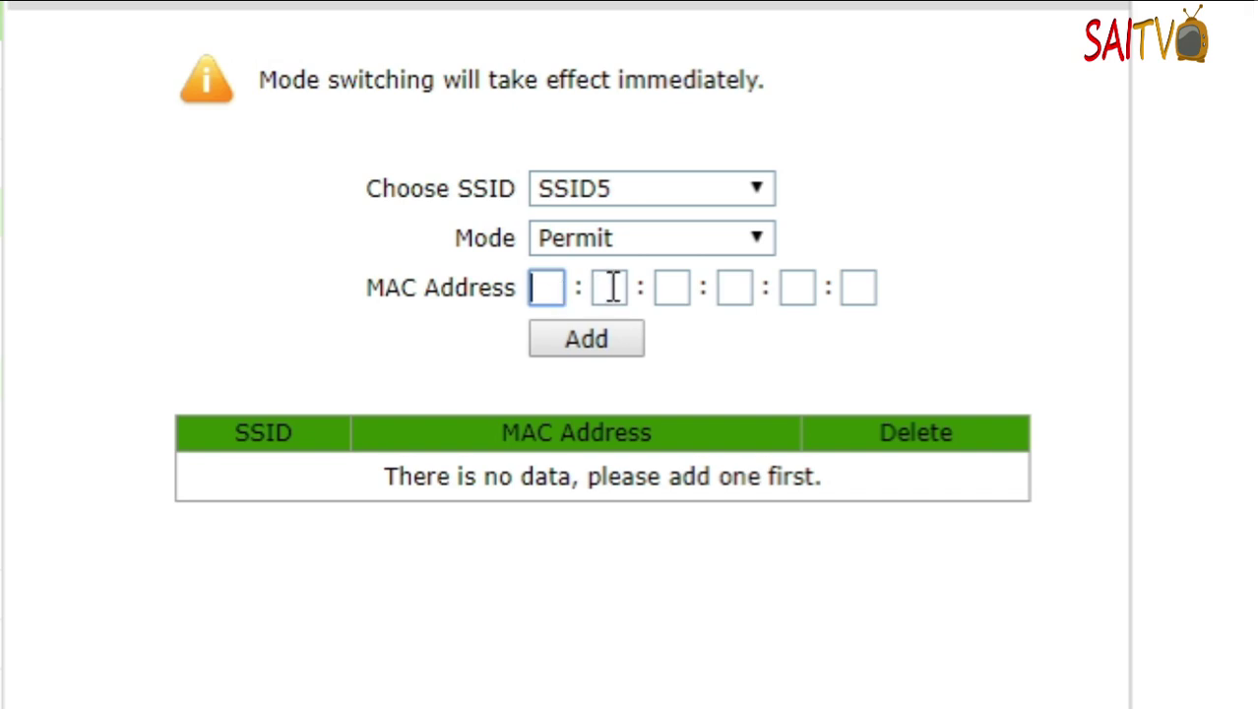
click(608, 287)
click(670, 288)
click(729, 287)
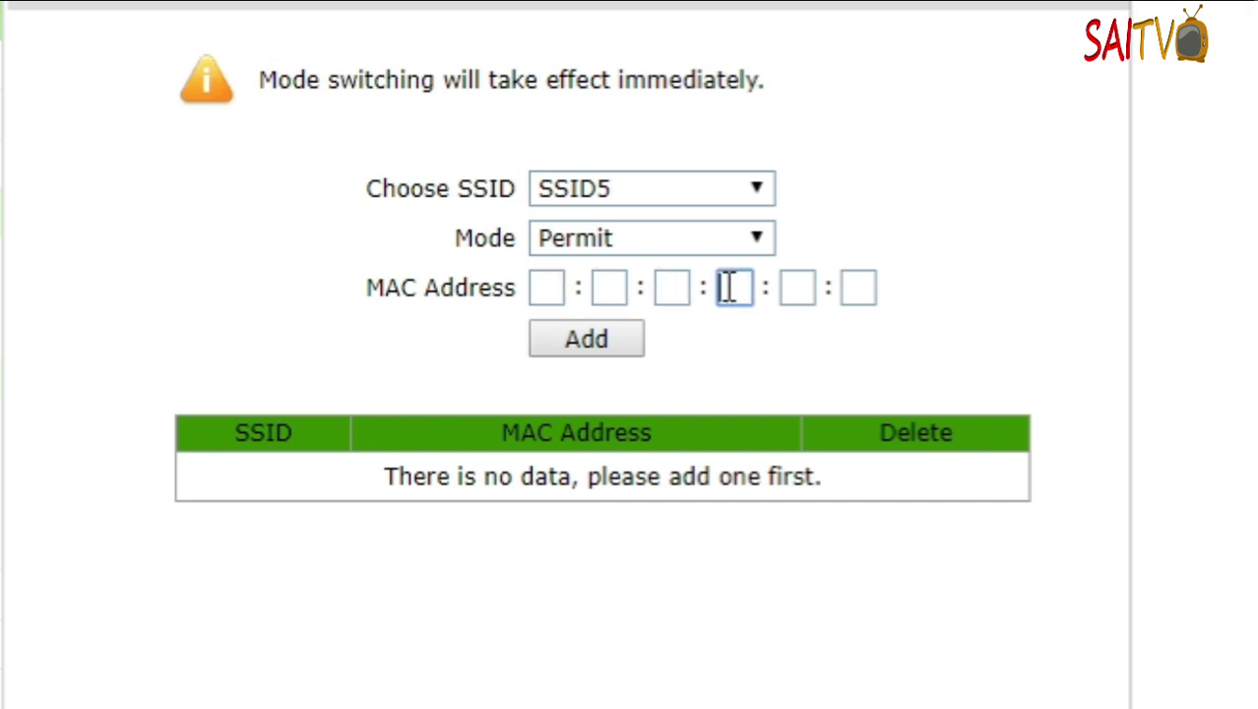
click(796, 289)
click(856, 288)
click(797, 288)
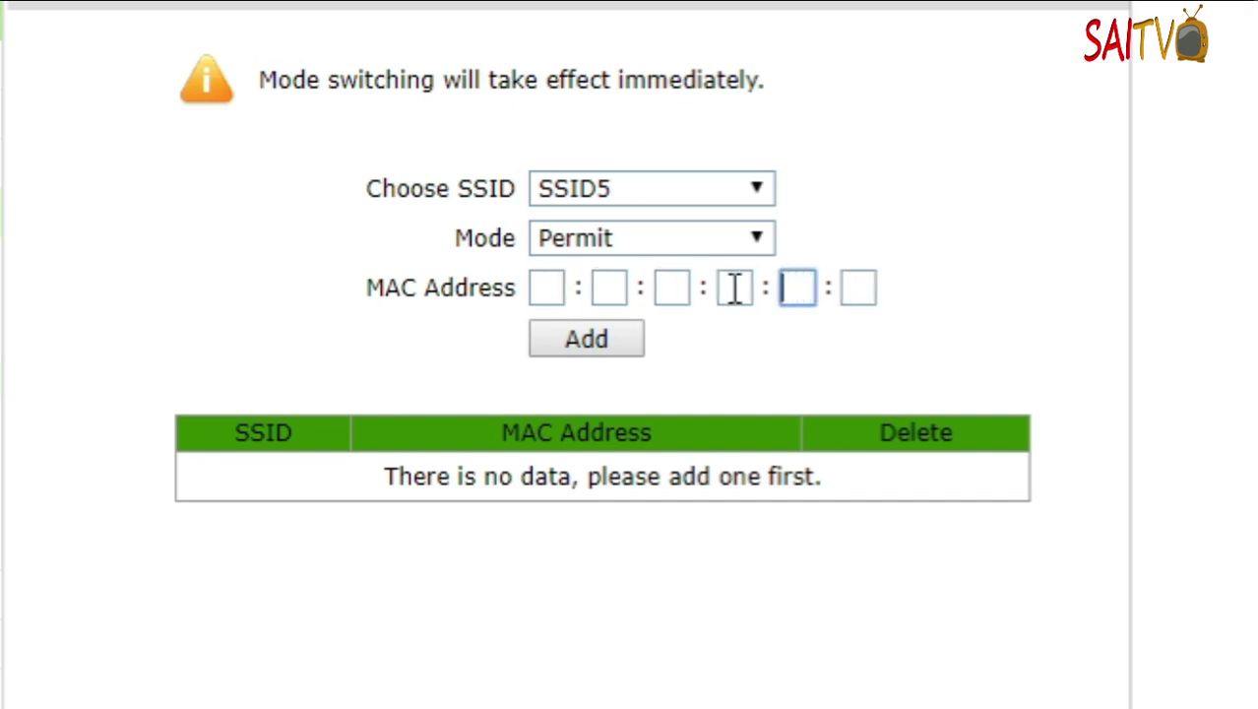
click(733, 287)
click(673, 289)
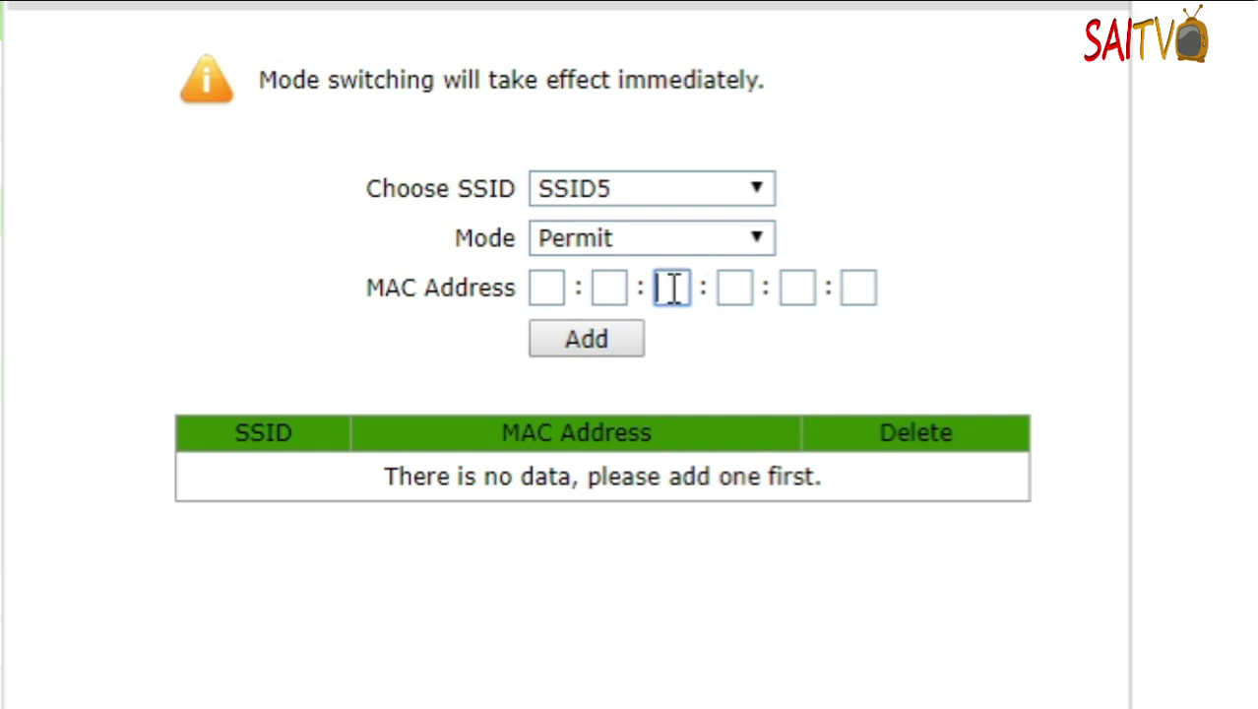
click(607, 287)
click(539, 287)
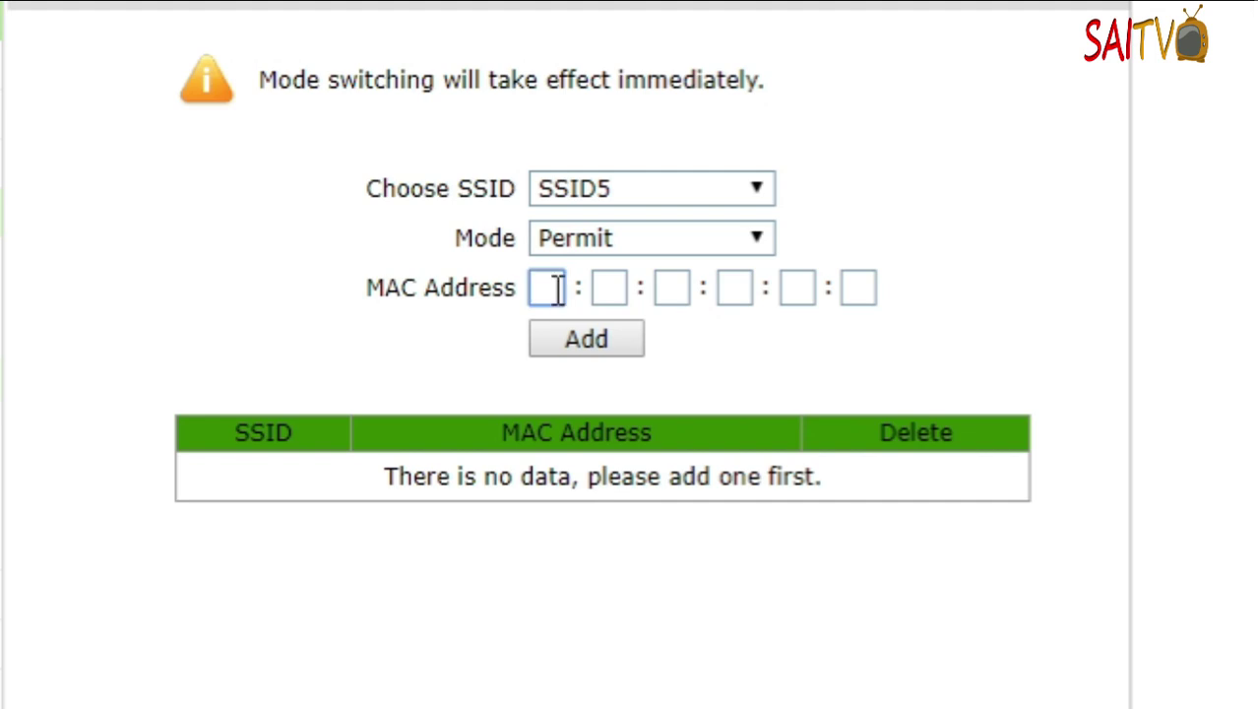
click(604, 285)
click(671, 287)
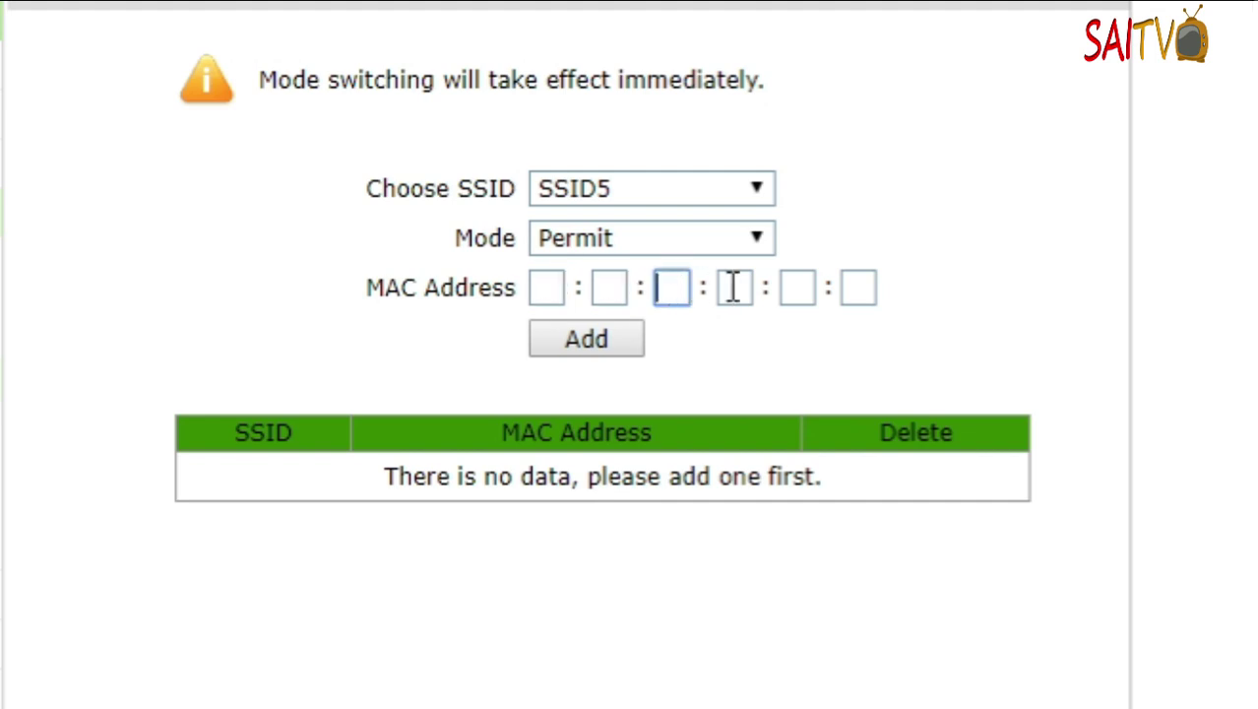
click(732, 286)
click(800, 286)
click(852, 288)
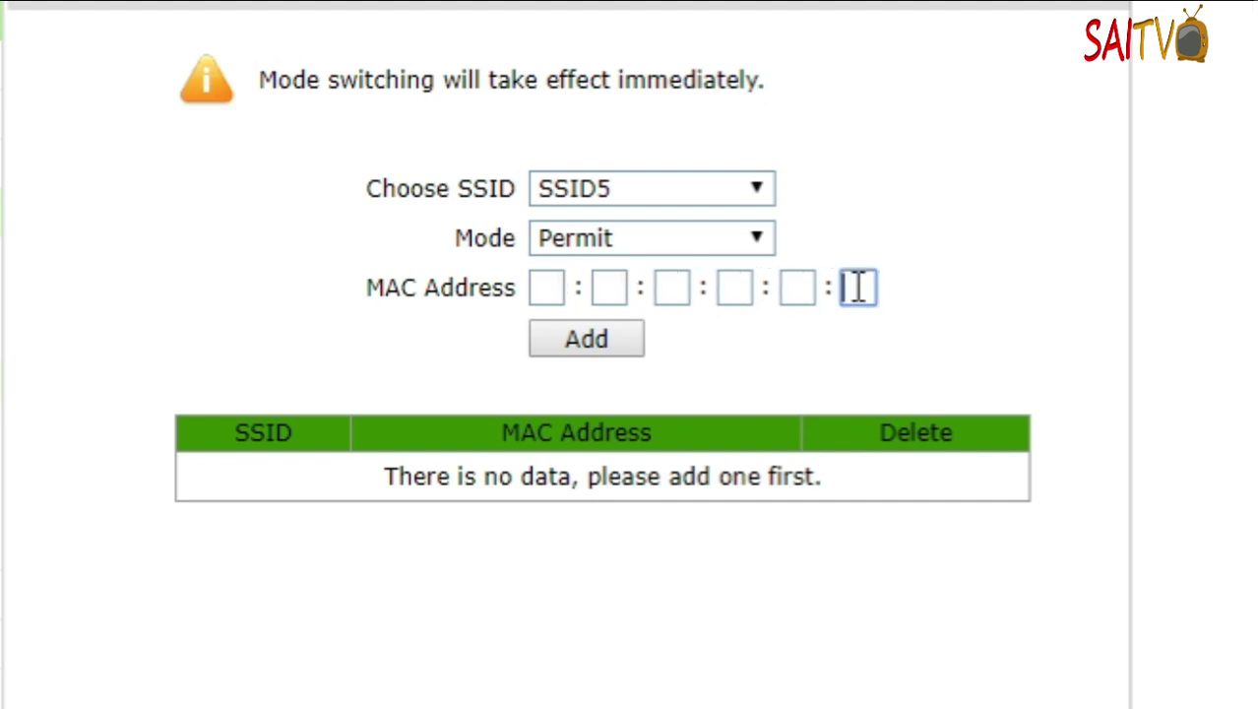
click(550, 289)
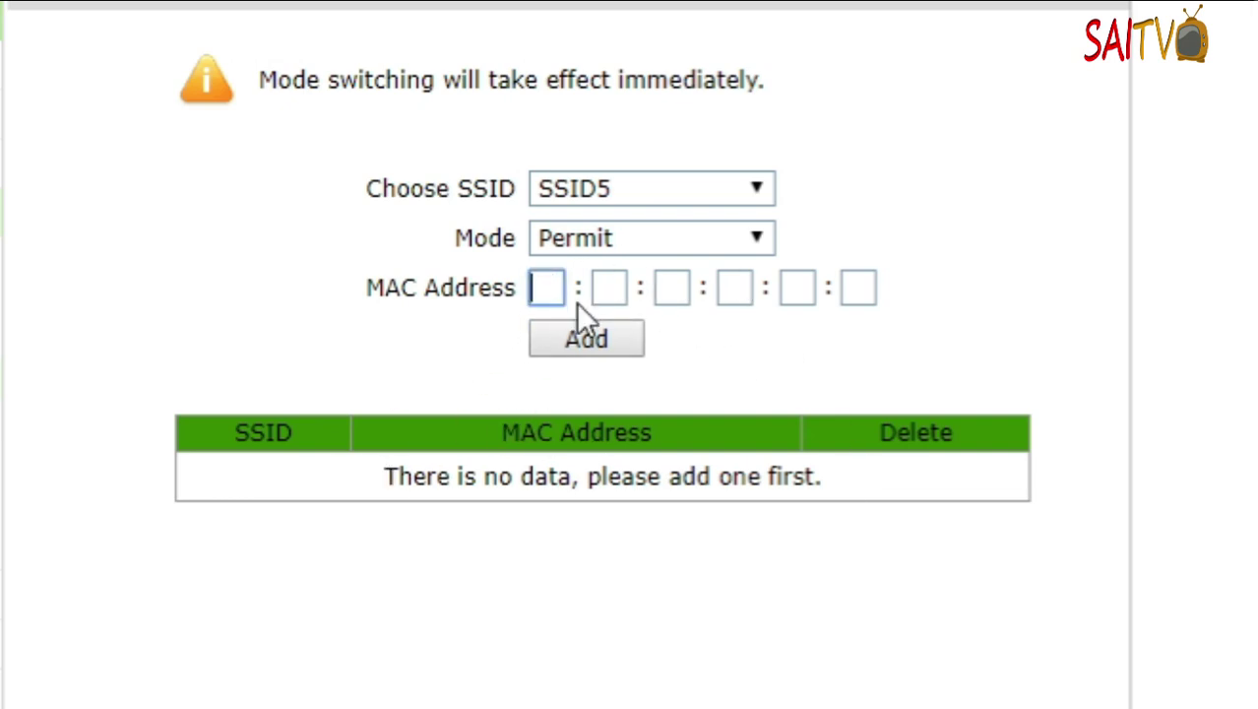
- Switch the SSID5 access control mode to Block
click(586, 239)
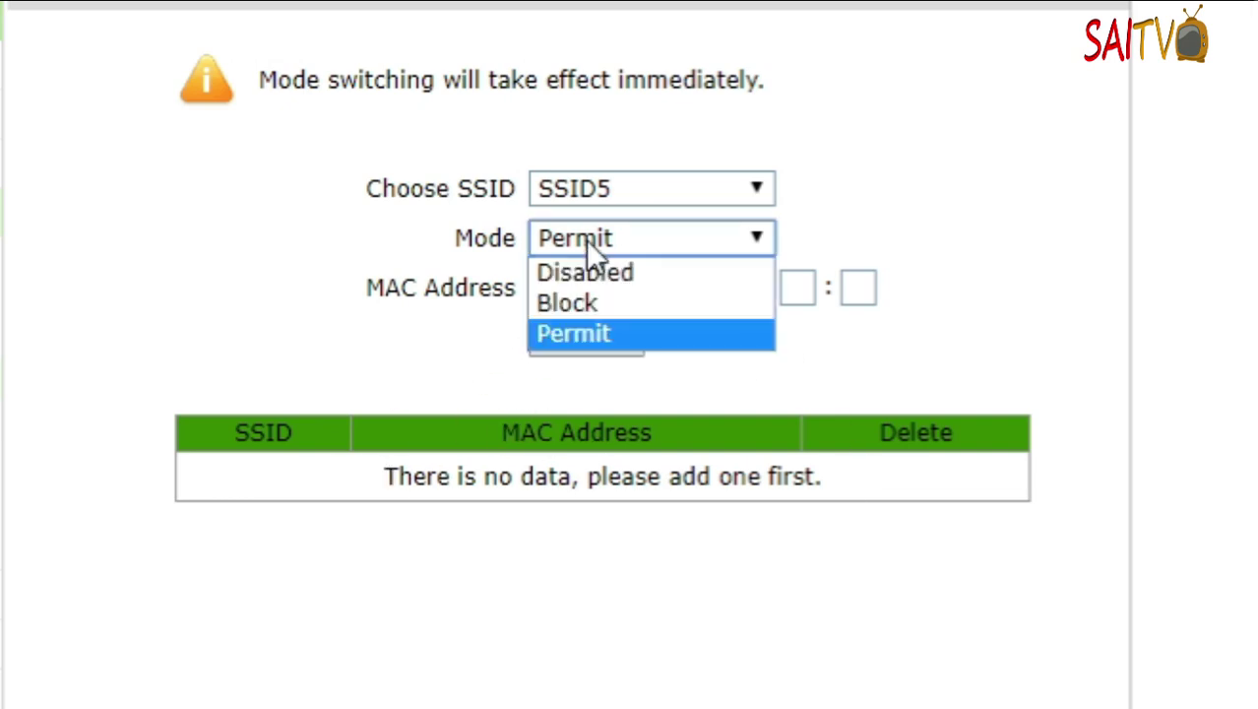
click(599, 303)
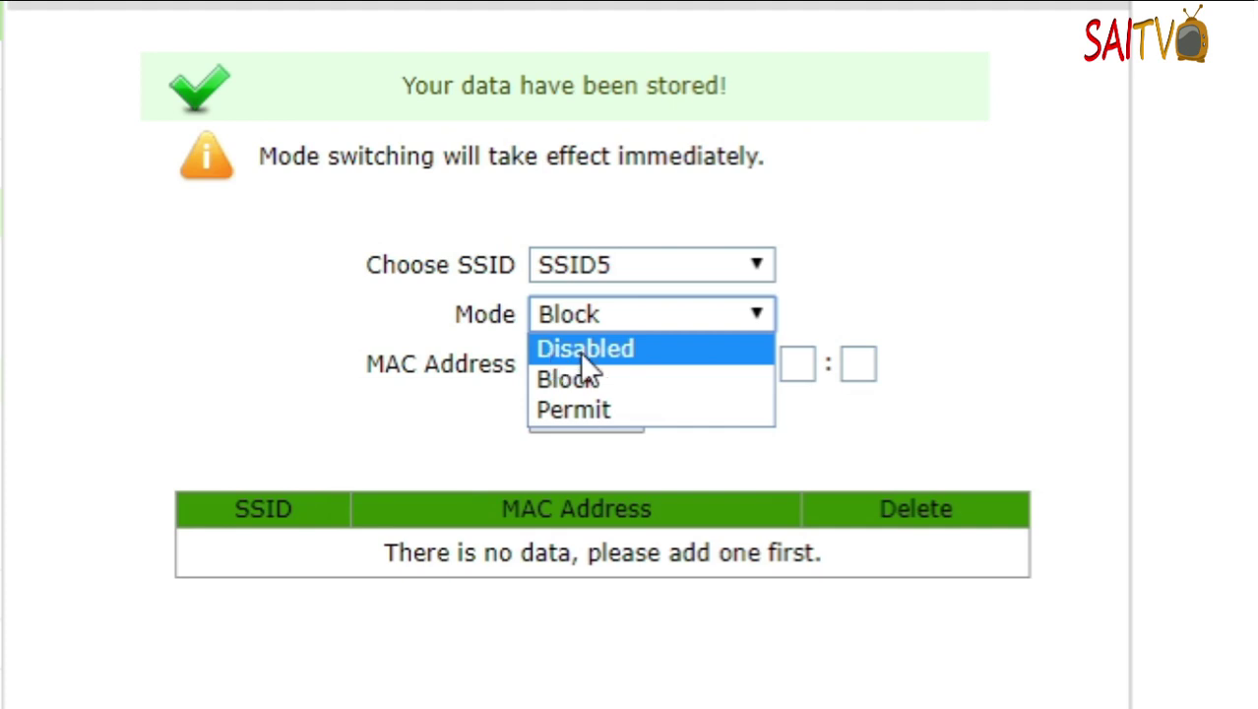
click(579, 380)
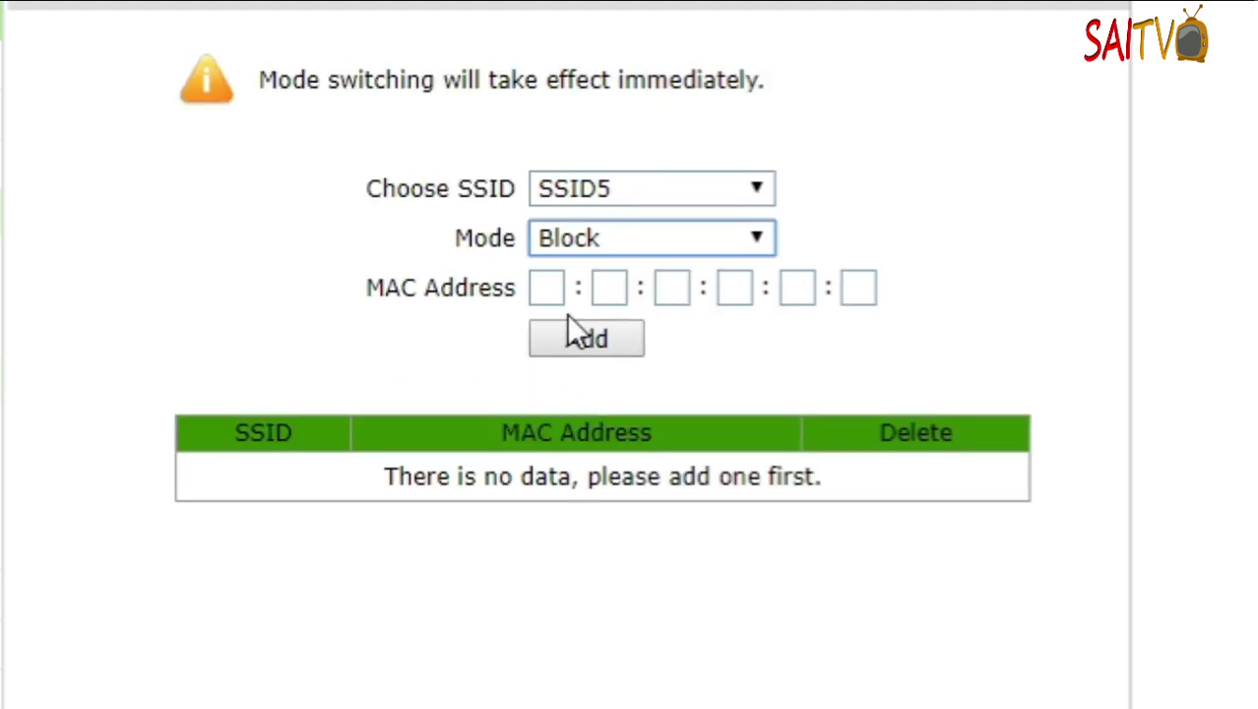
click(551, 289)
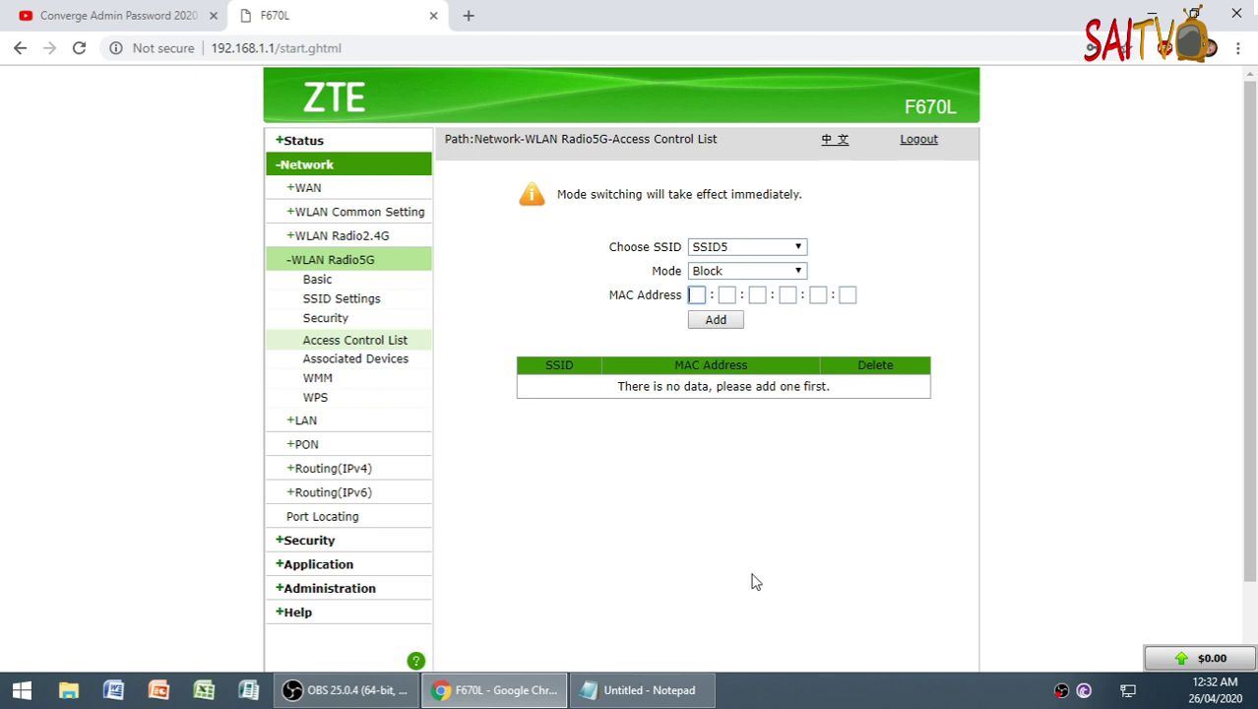
- Paste the MAC pairs b4 and 0f from Notepad into the first two boxes
click(633, 690)
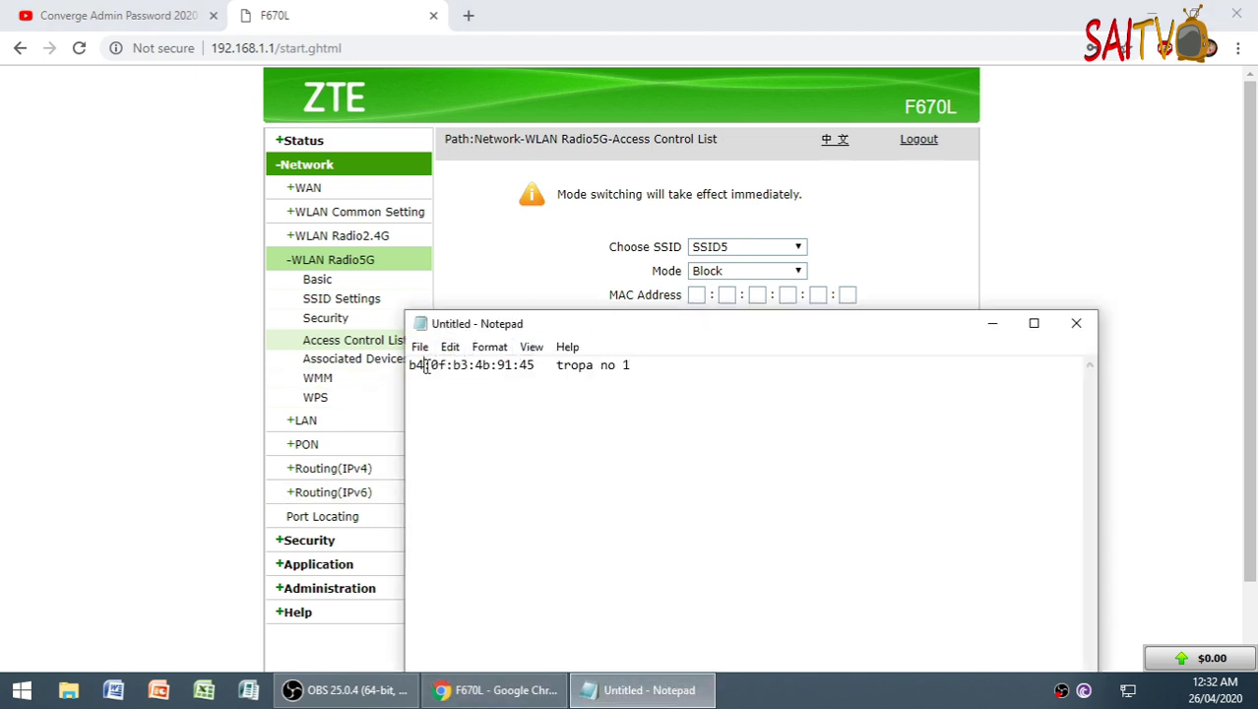
drag(422, 365, 411, 367)
key(ctrl+c)
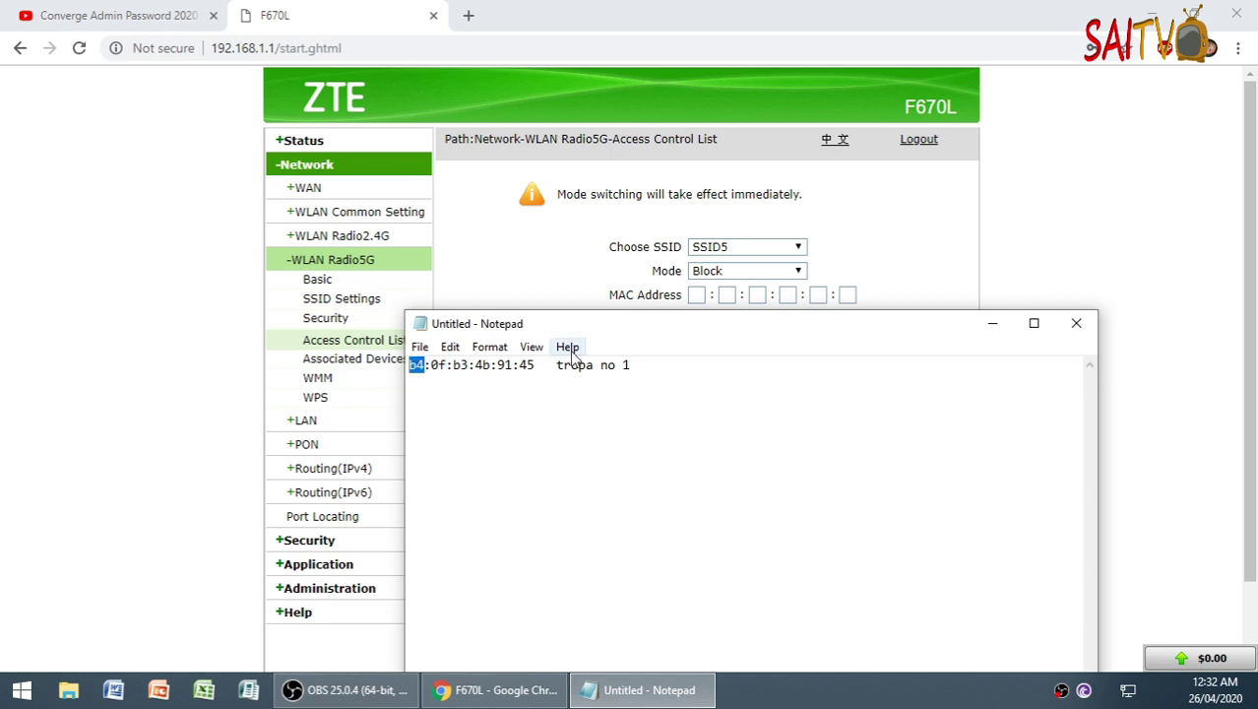
click(695, 295)
key(ctrl+v)
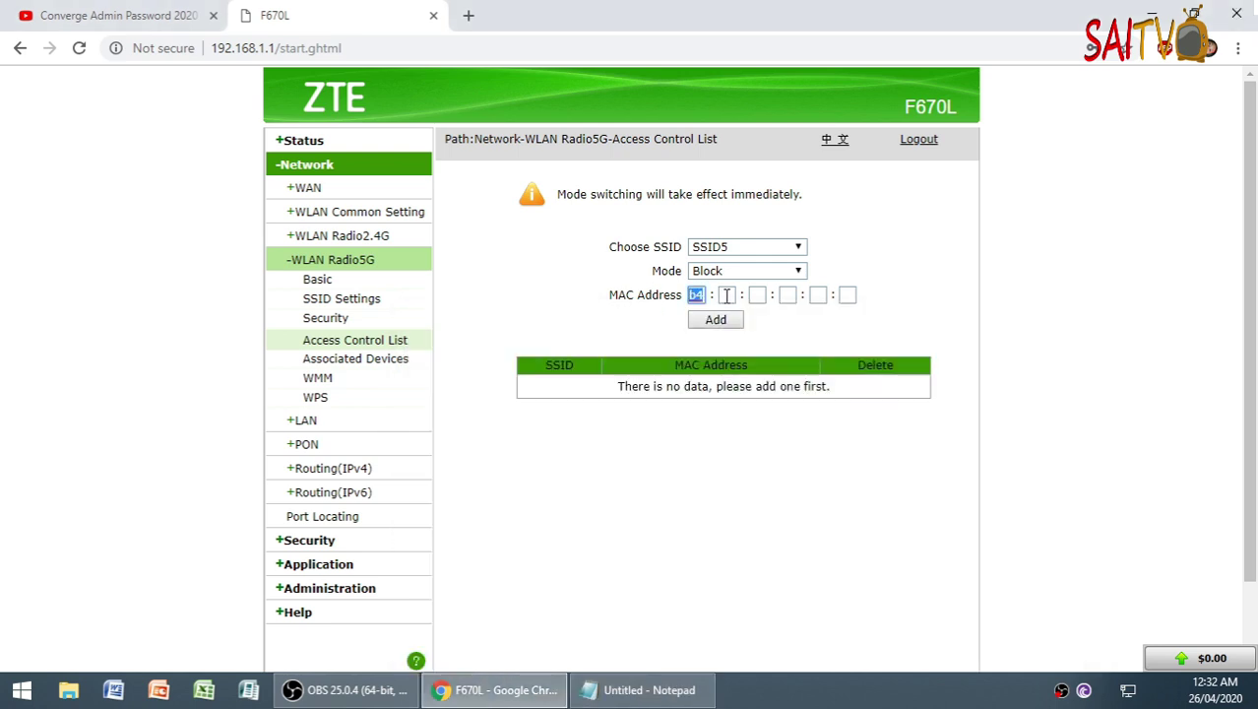
click(630, 686)
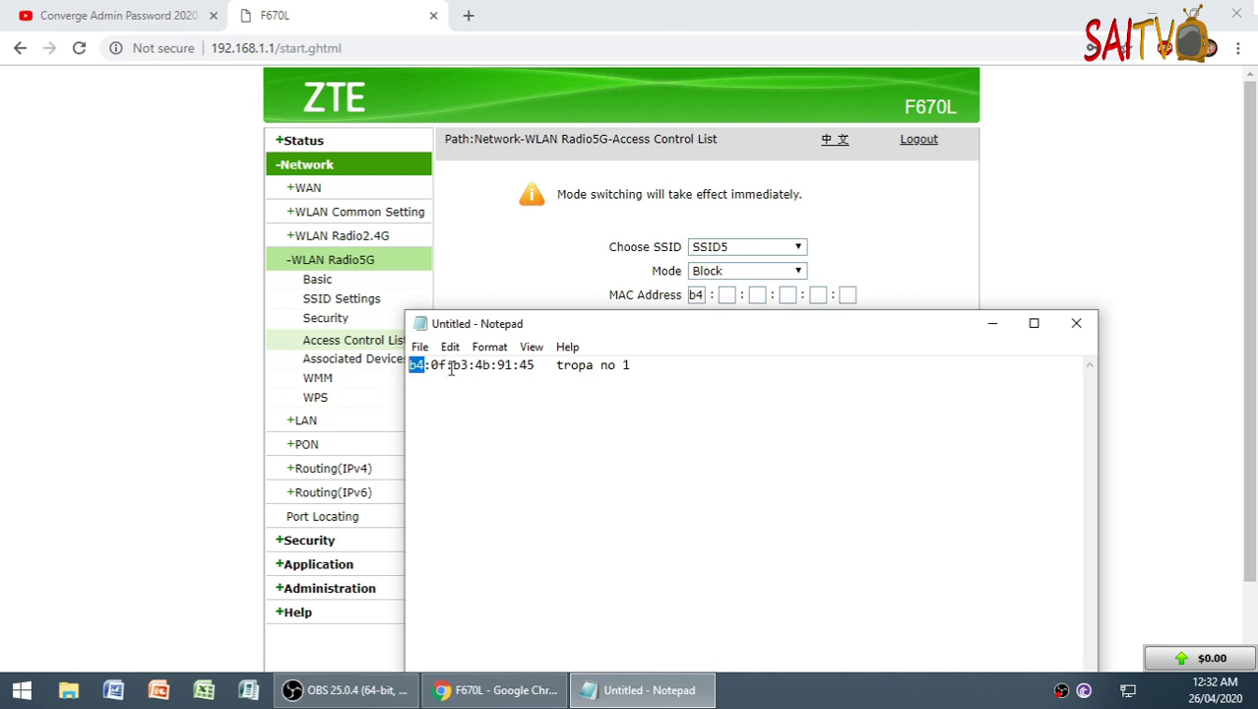
drag(452, 367, 442, 366)
key(ctrl+c)
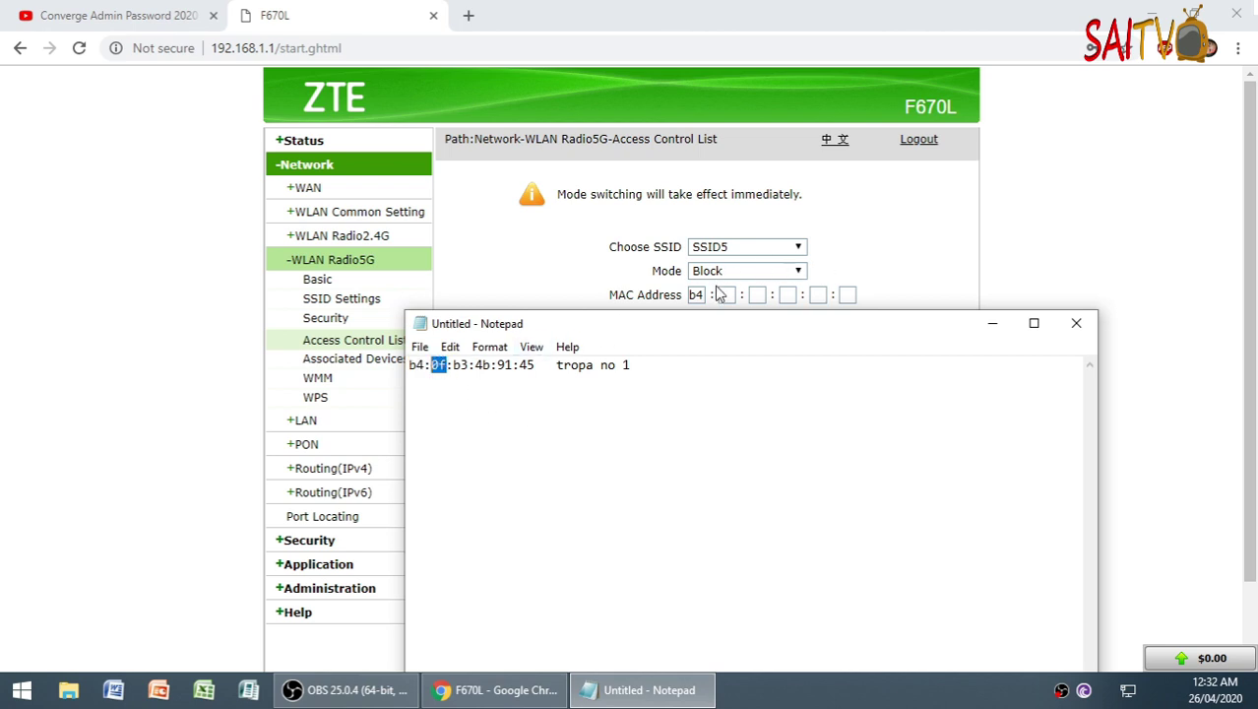
click(725, 294)
key(ctrl+v)
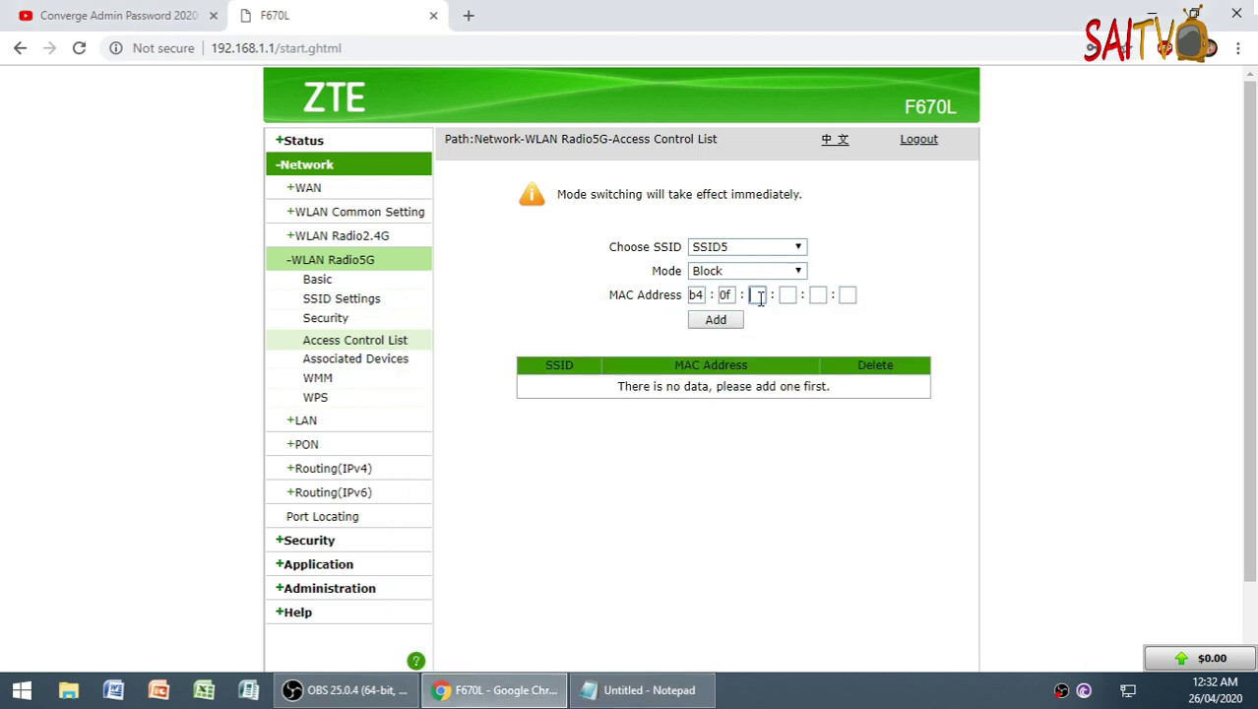
- Copy b3 and 4b from the note into the third and fourth MAC boxes
click(640, 689)
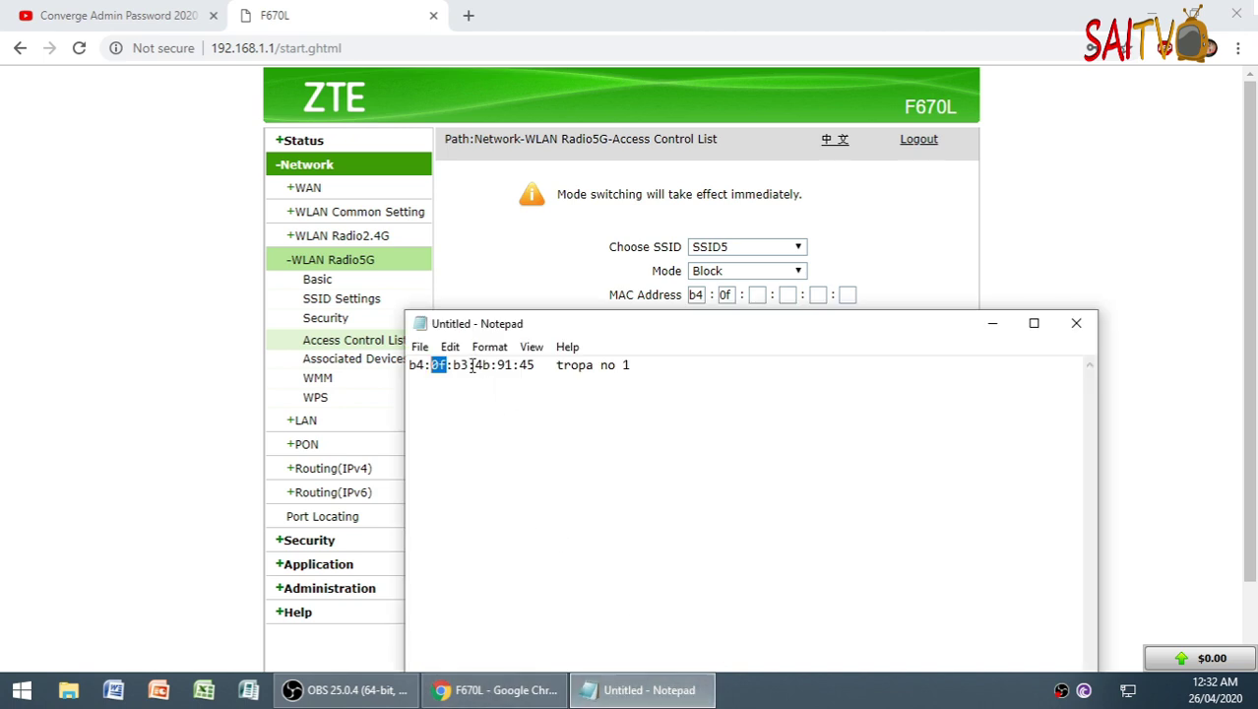
drag(469, 365, 463, 365)
key(ctrl+c)
click(755, 296)
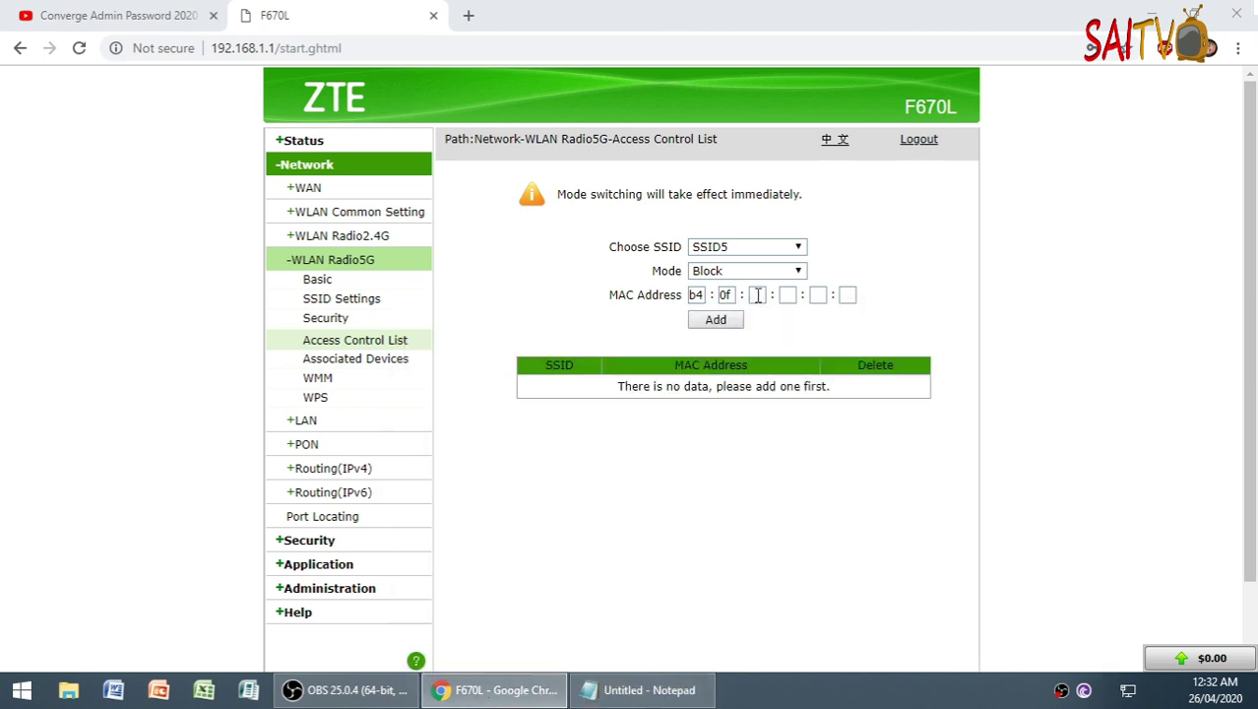
key(ctrl+v)
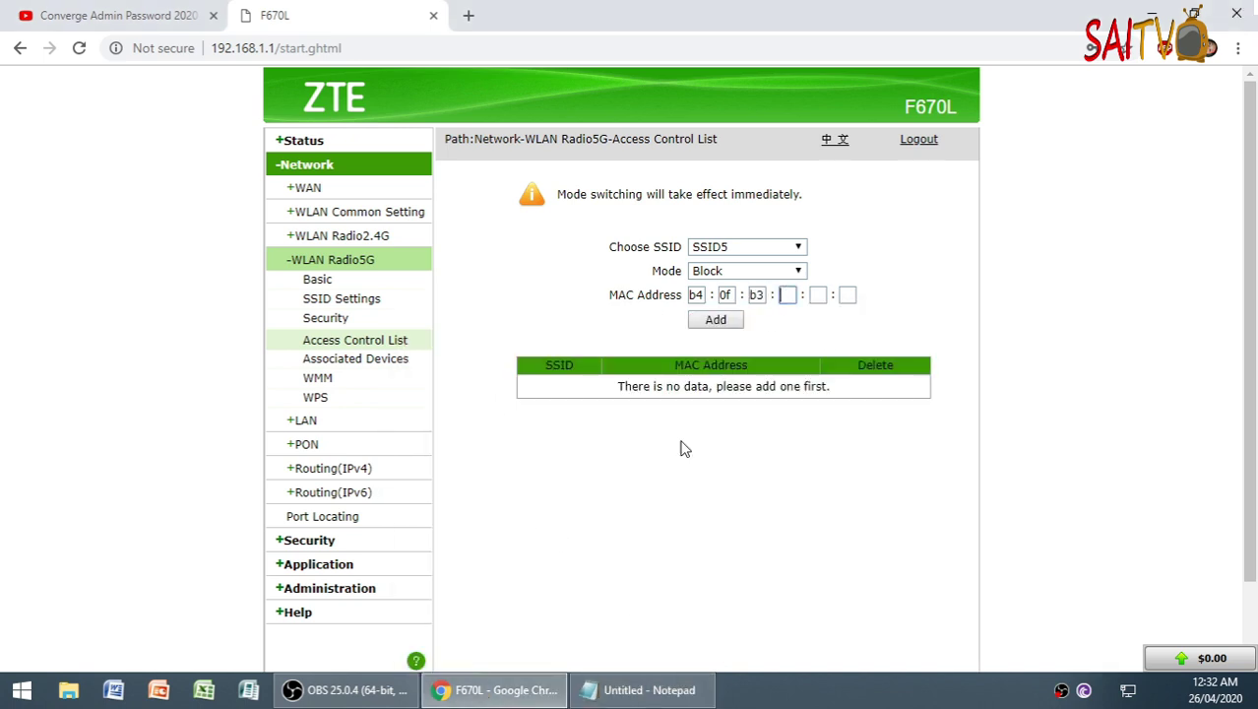
mouse_move(639, 689)
click(560, 605)
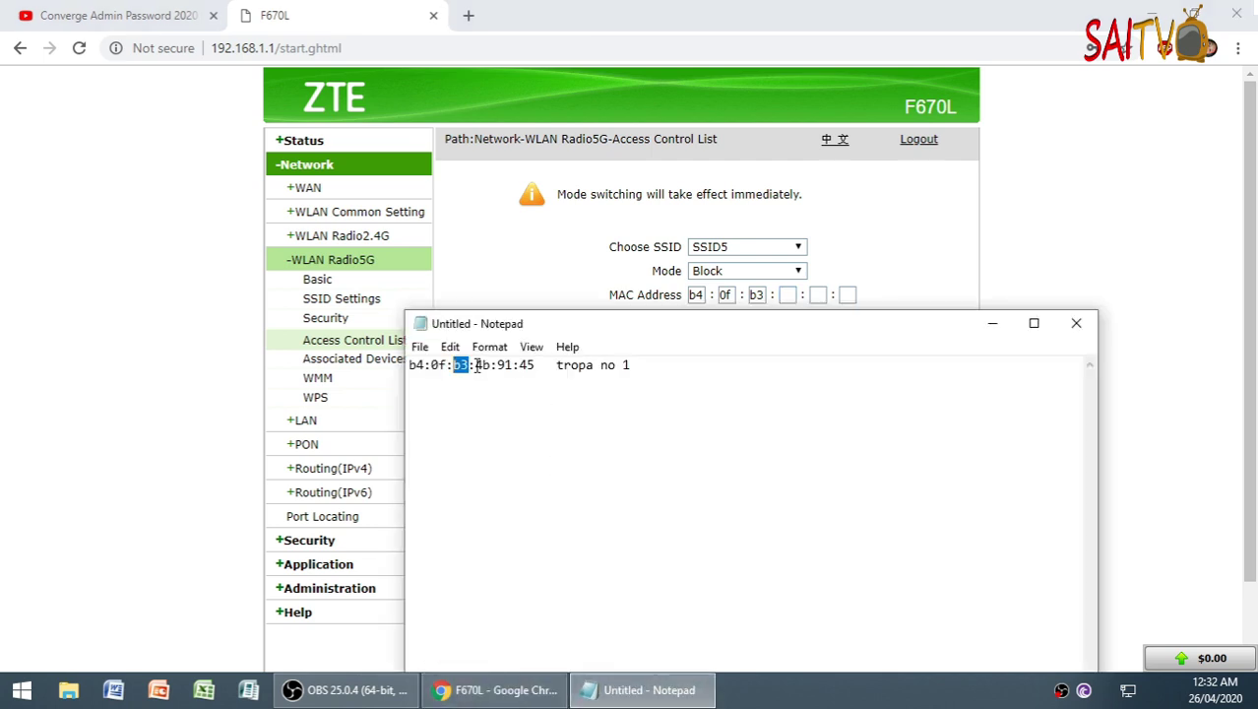
click(476, 365)
double_click(489, 365)
key(ctrl+c)
click(785, 294)
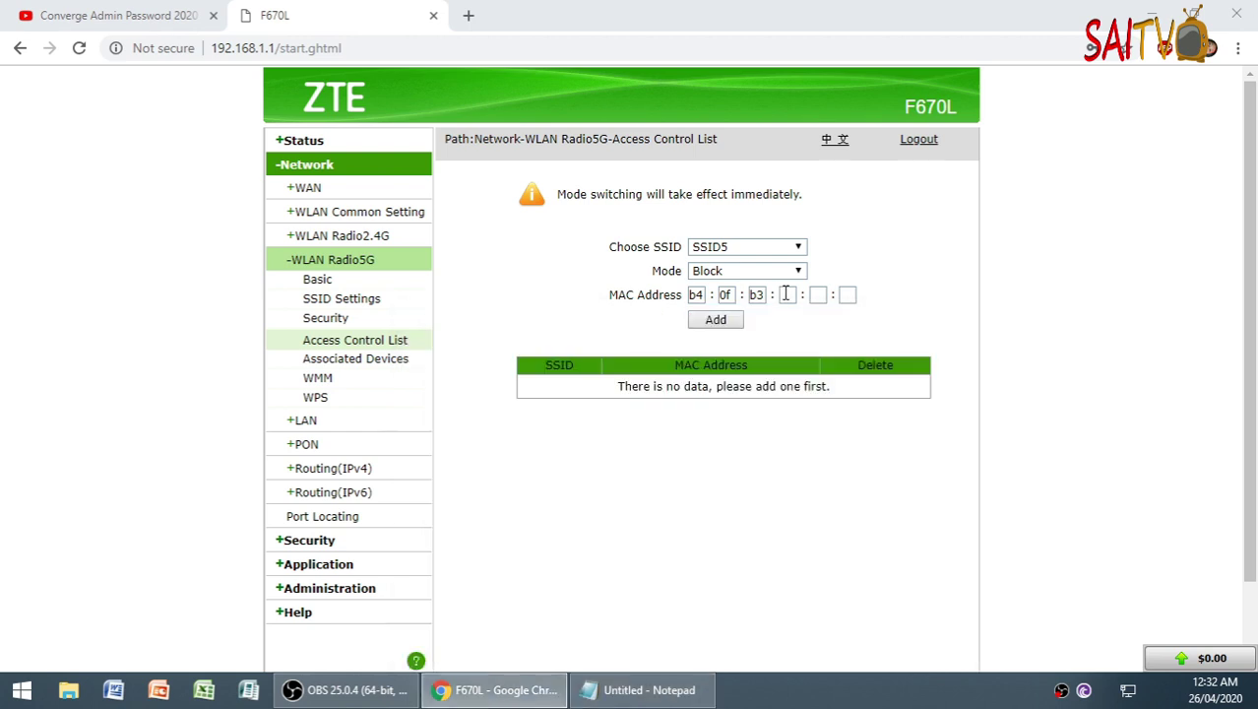
key(ctrl+v)
double_click(785, 294)
- Fill the last two boxes with 91 and 45 and add the MAC to the list
click(642, 689)
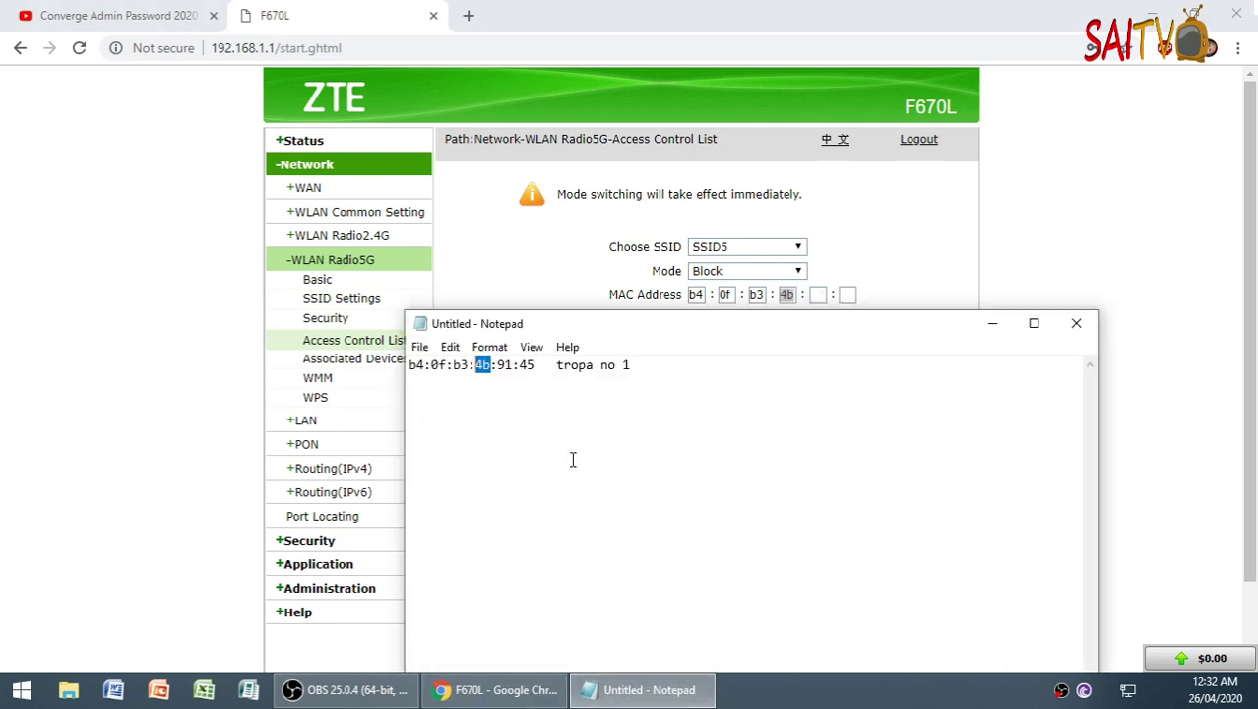
double_click(505, 366)
key(ctrl+c)
click(817, 294)
key(ctrl+v)
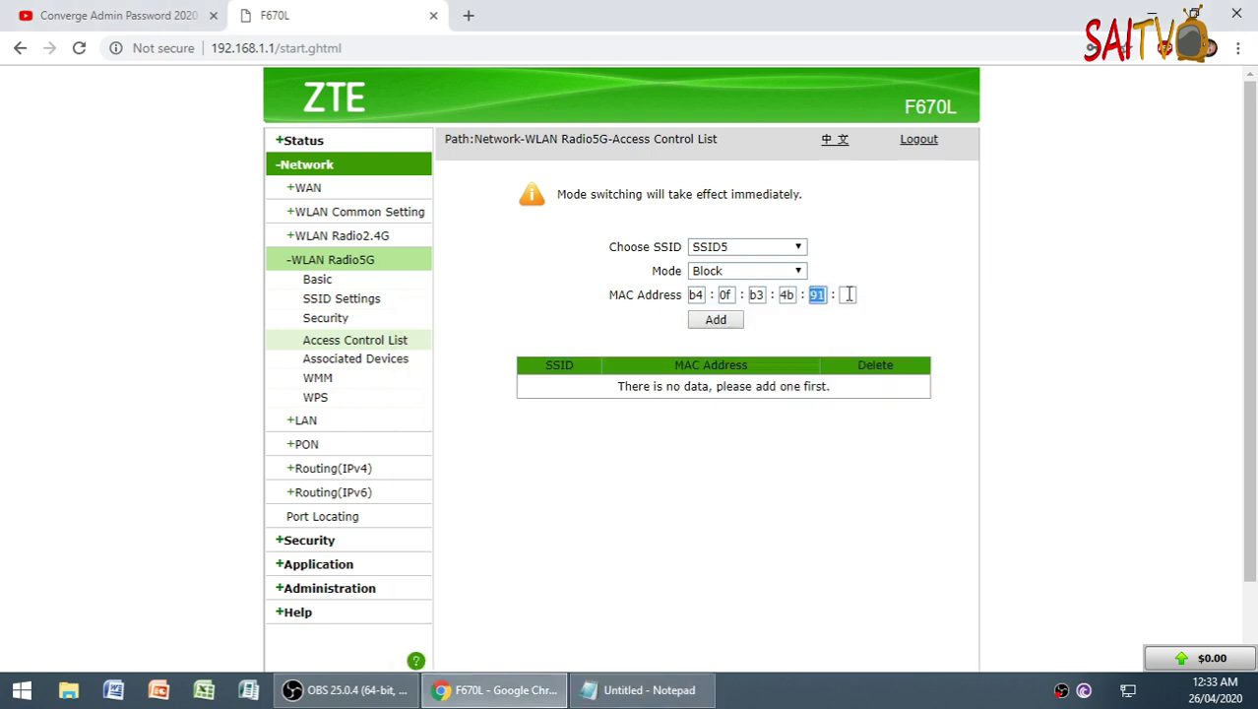
click(847, 294)
click(642, 689)
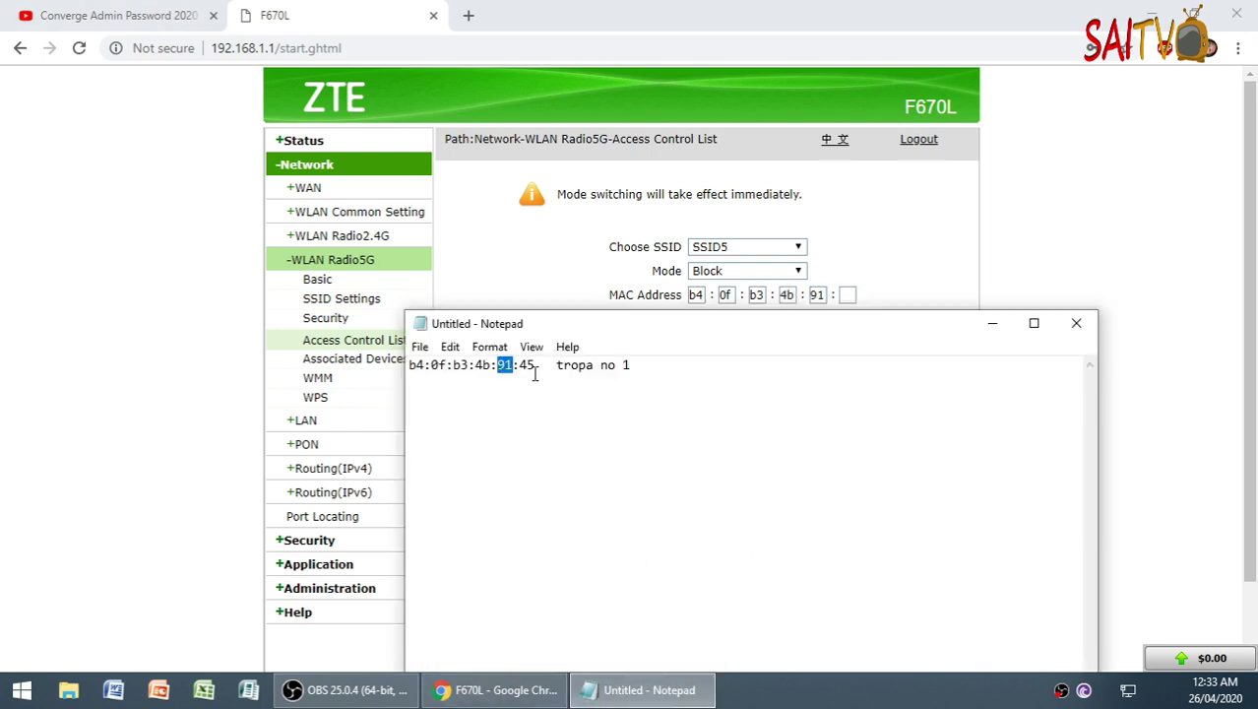
drag(535, 365, 519, 365)
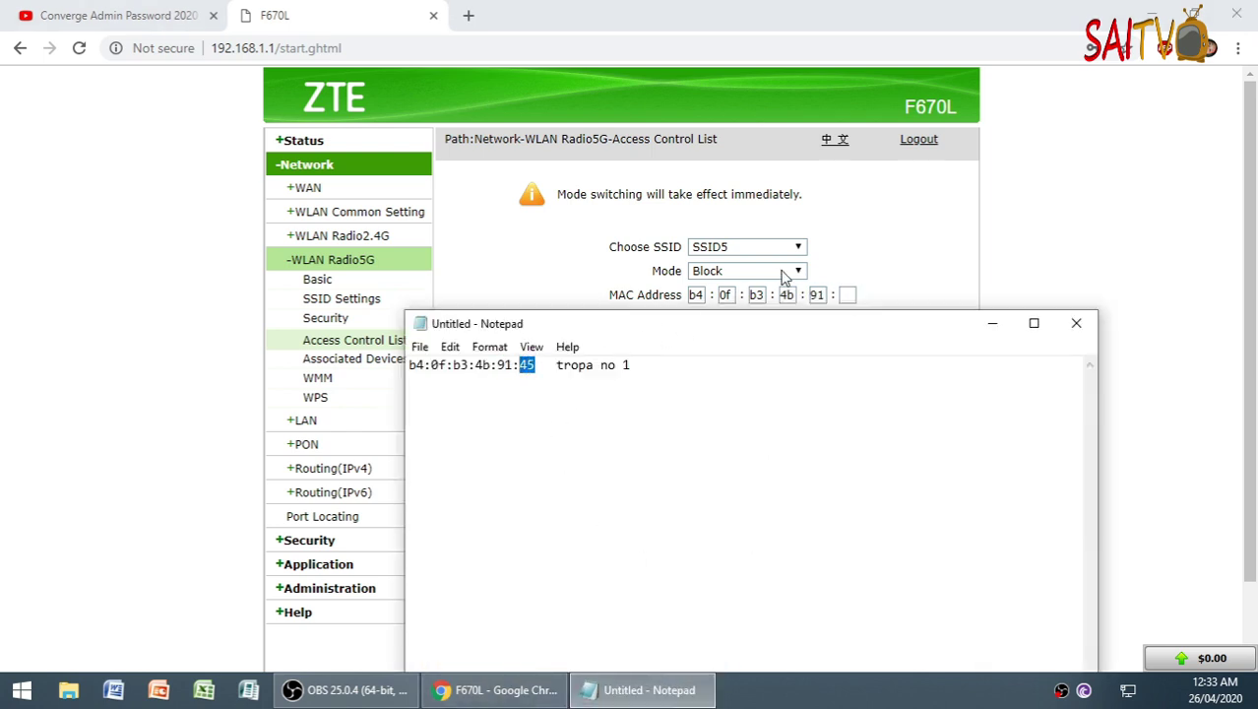
click(853, 295)
key(ctrl+v)
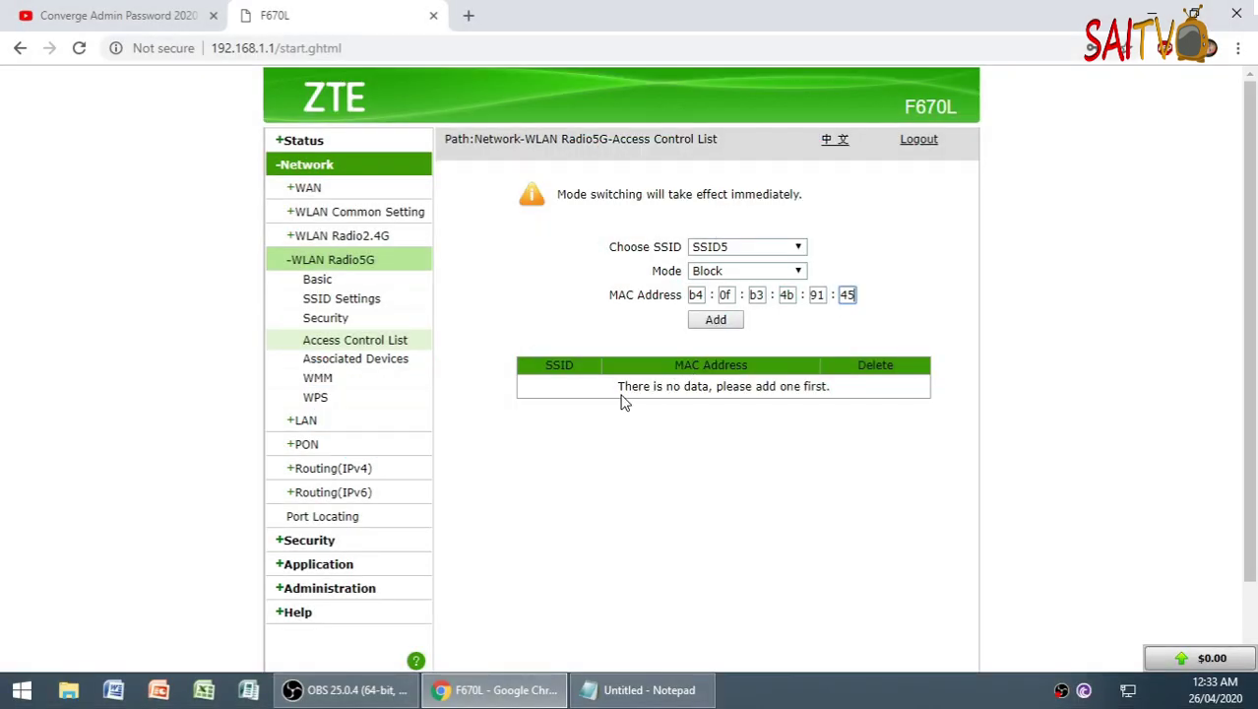
click(732, 320)
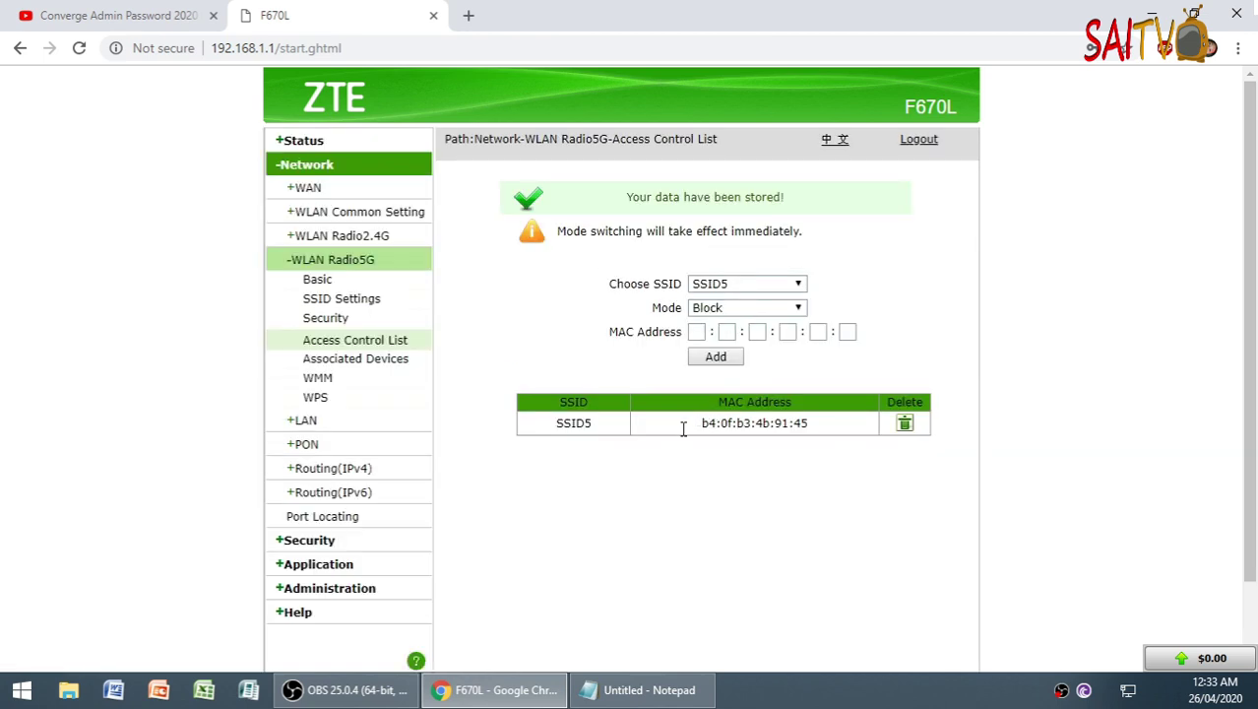
- Verify the stored SSID5 entry b4:0f:b3:4b:91:45 by highlighting it in the 5G block table
drag(701, 423, 812, 434)
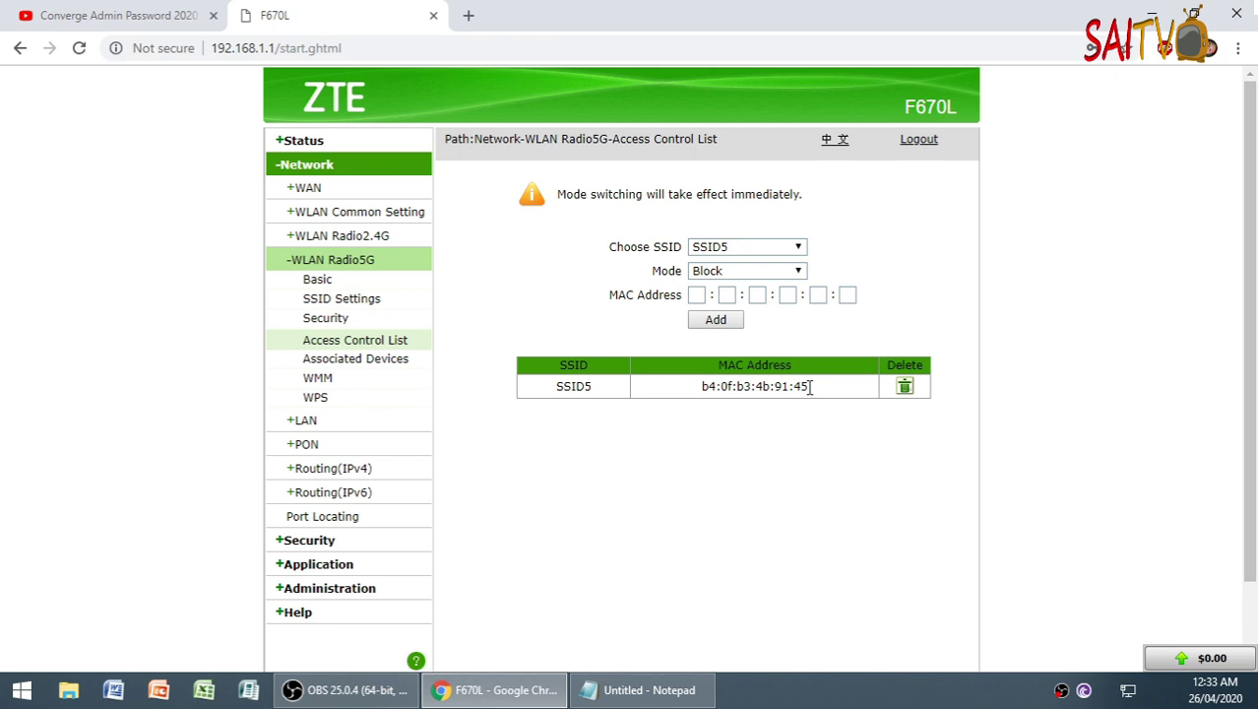
drag(803, 386, 707, 389)
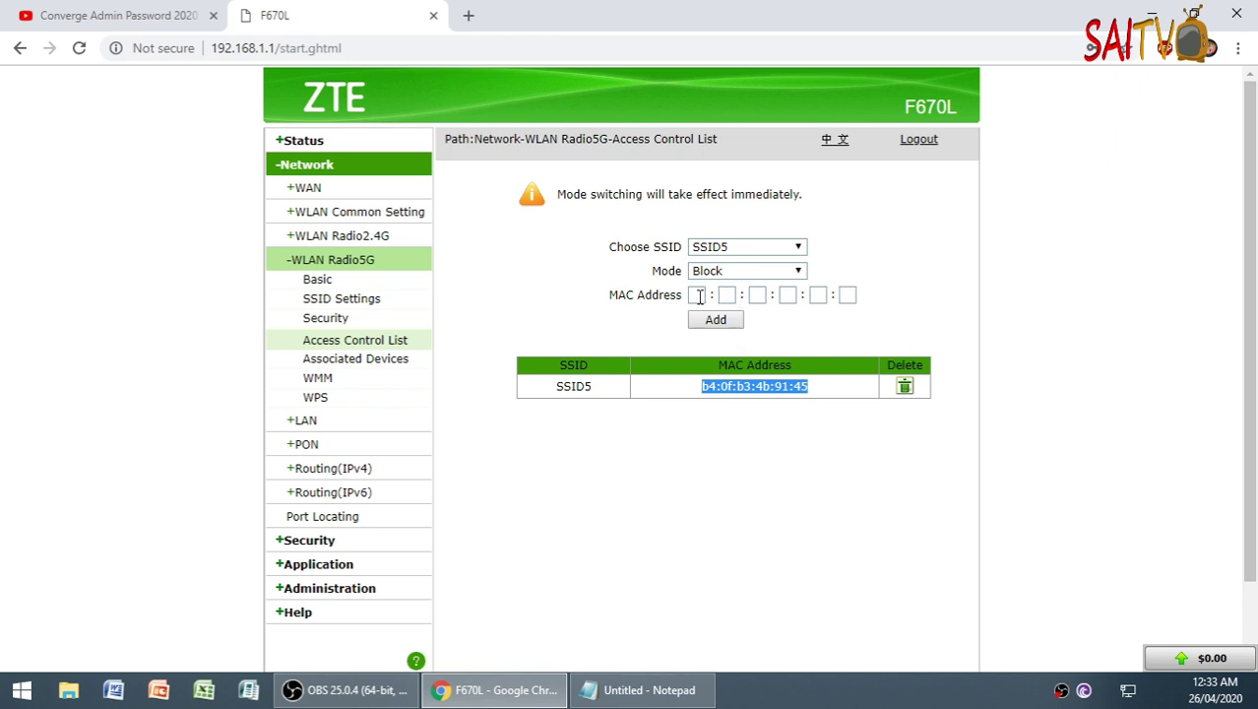
click(698, 297)
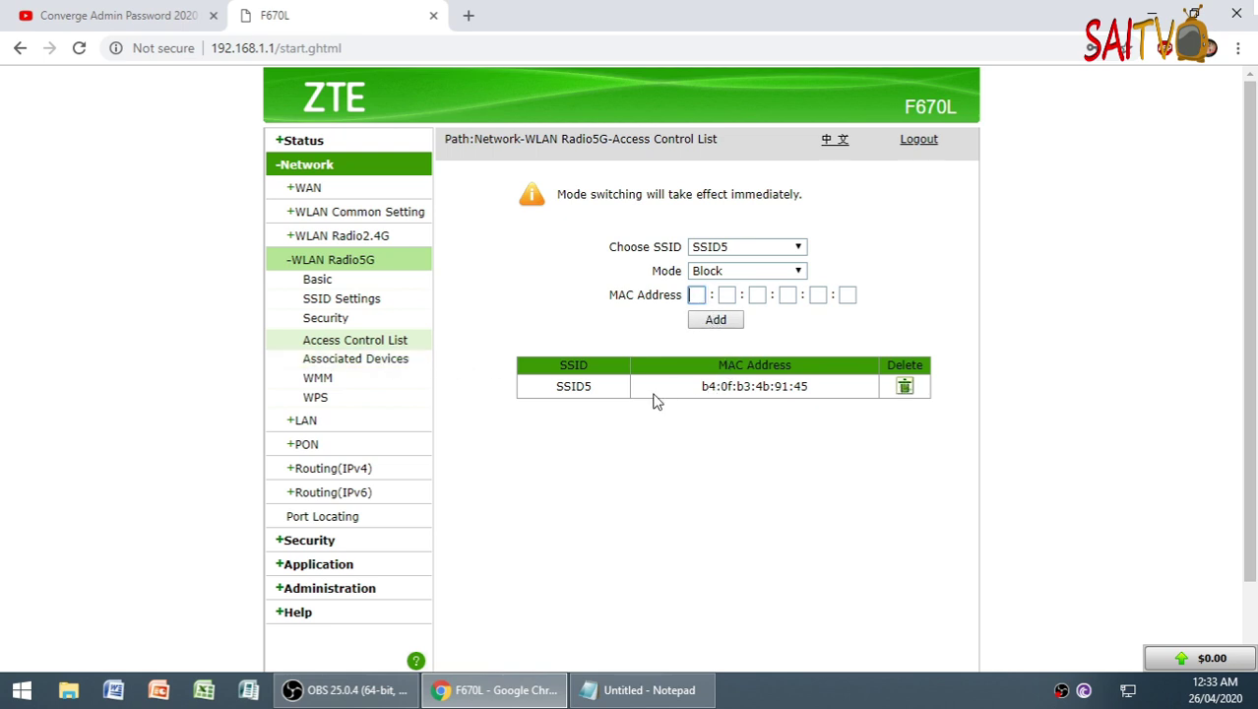
- Confirm the 5G Associated Devices table shows no data, then go to WLAN Radio2.4G Basic settings
click(675, 388)
click(380, 364)
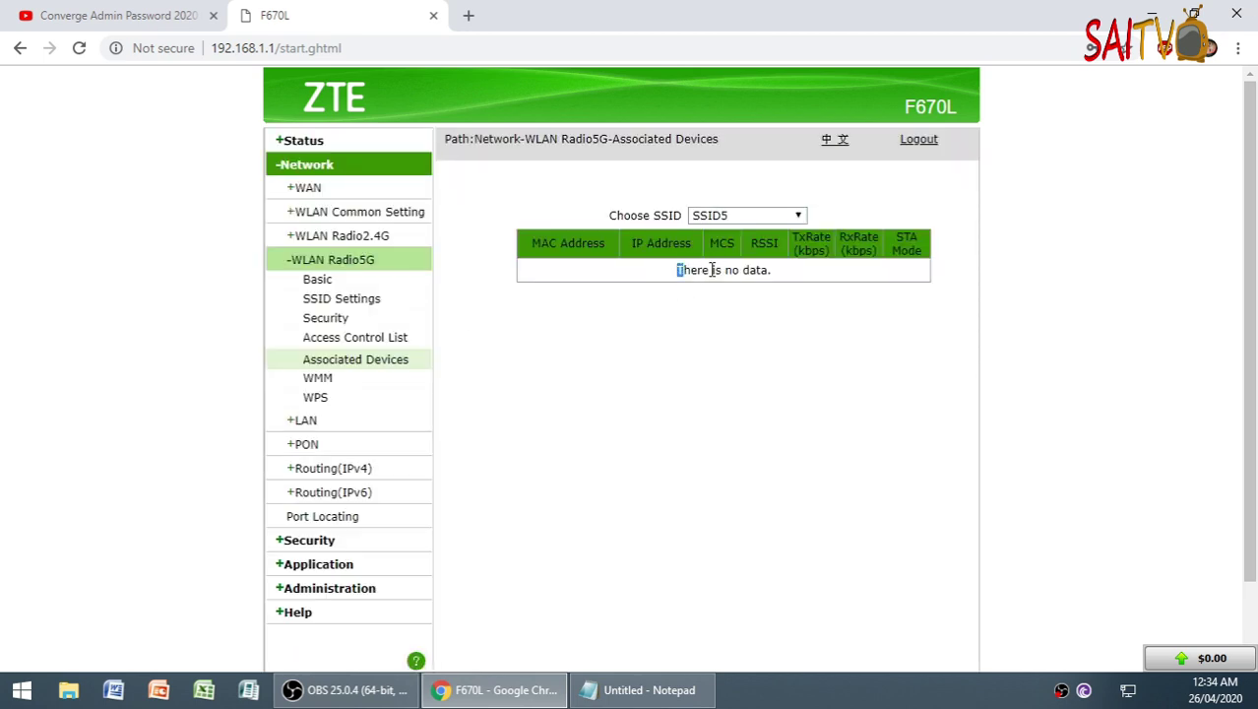
drag(678, 270, 799, 286)
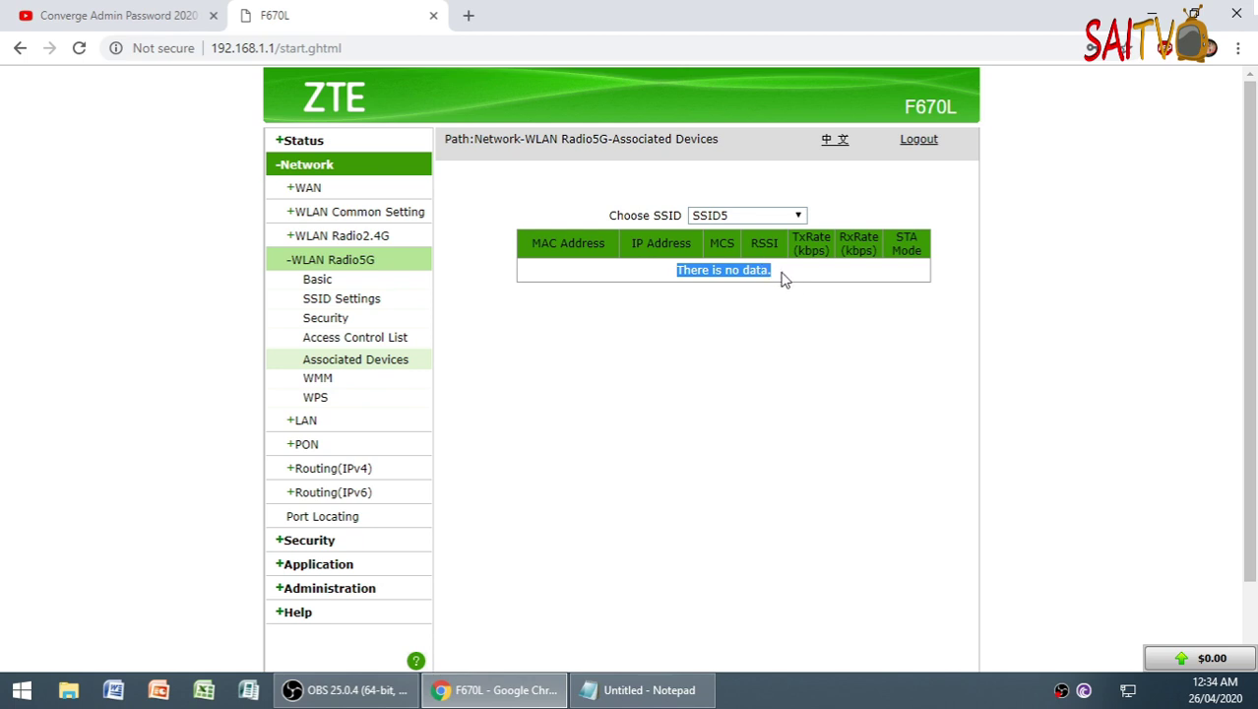
click(781, 277)
drag(781, 278, 635, 280)
click(685, 268)
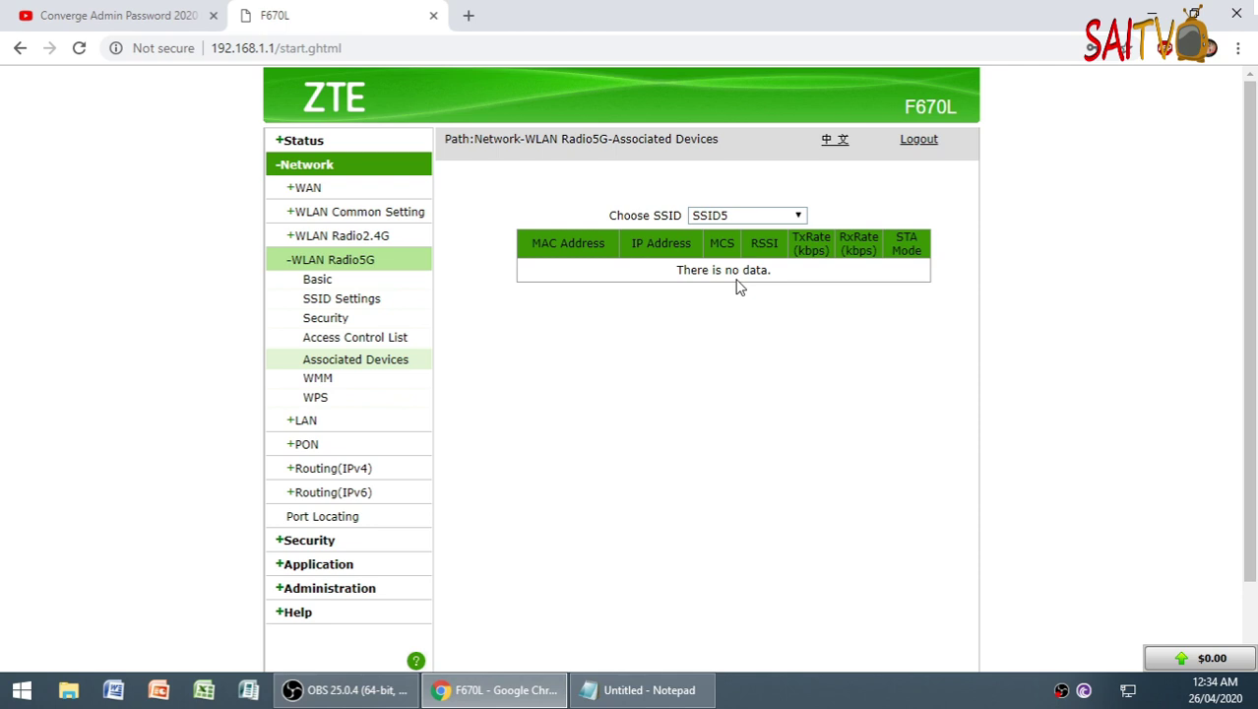
click(353, 241)
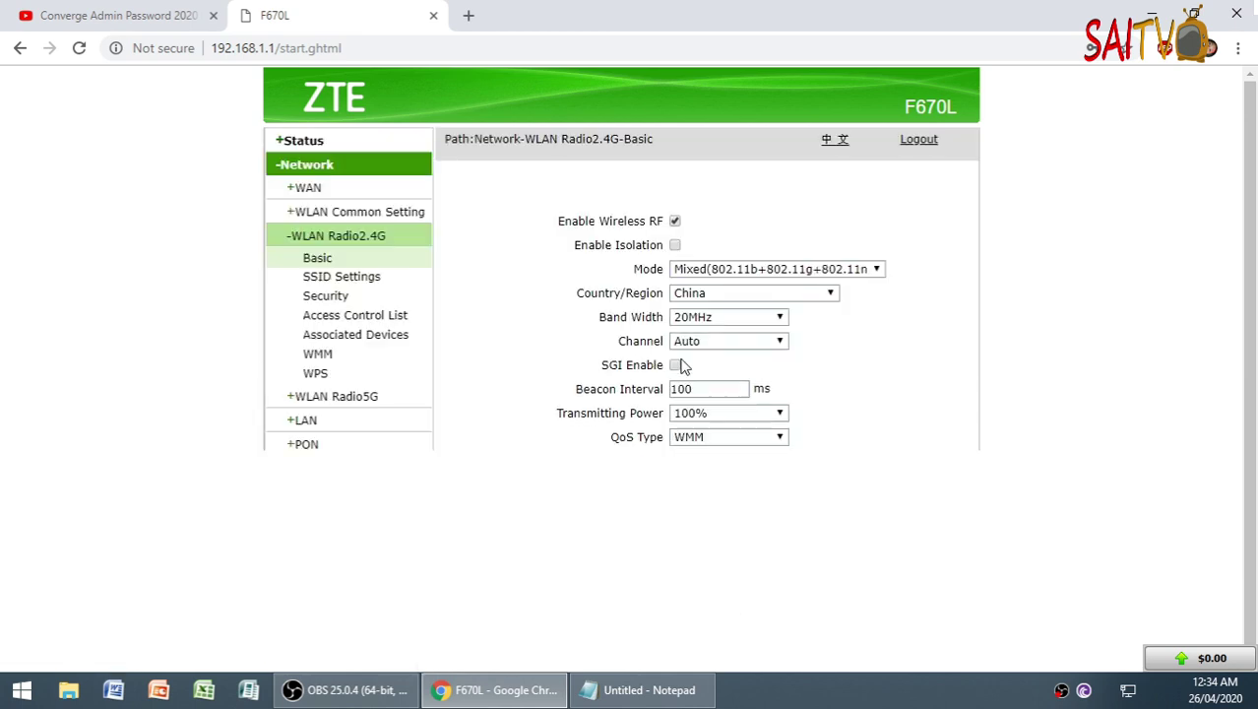
- List the 2.4G associated devices and note the client's MAC, comparing another SSID before returning to SSID1
click(363, 336)
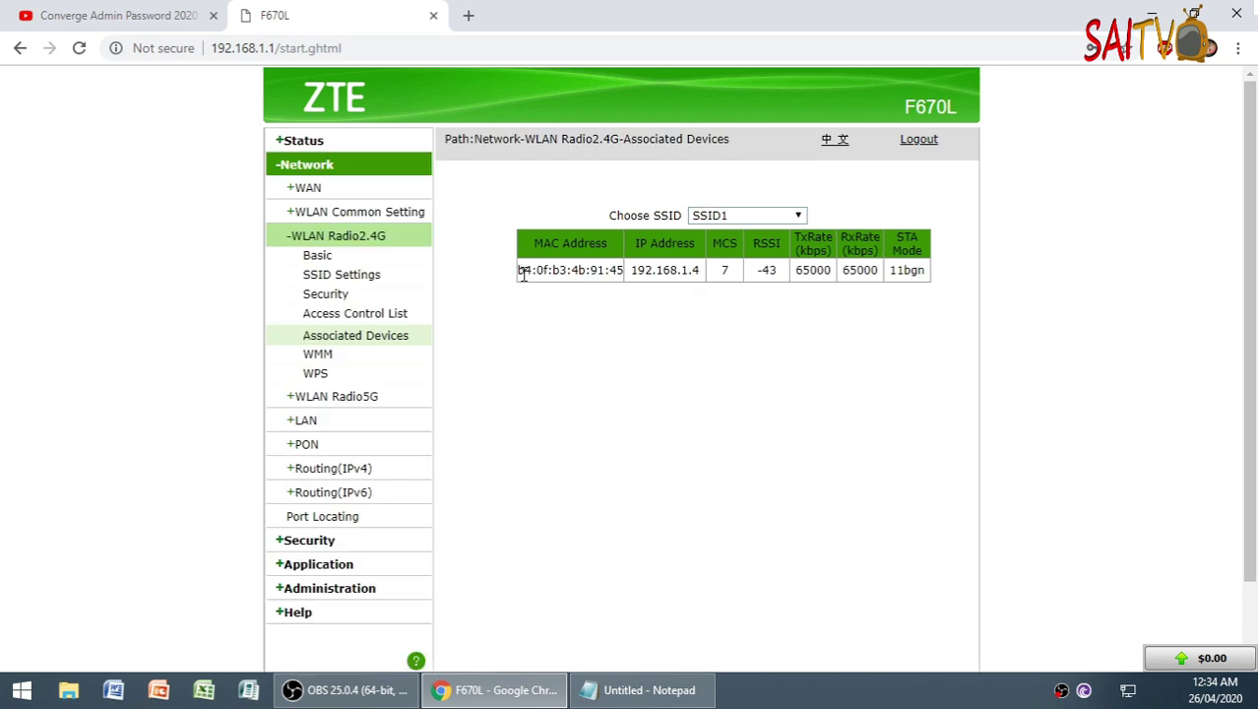
drag(519, 274, 624, 272)
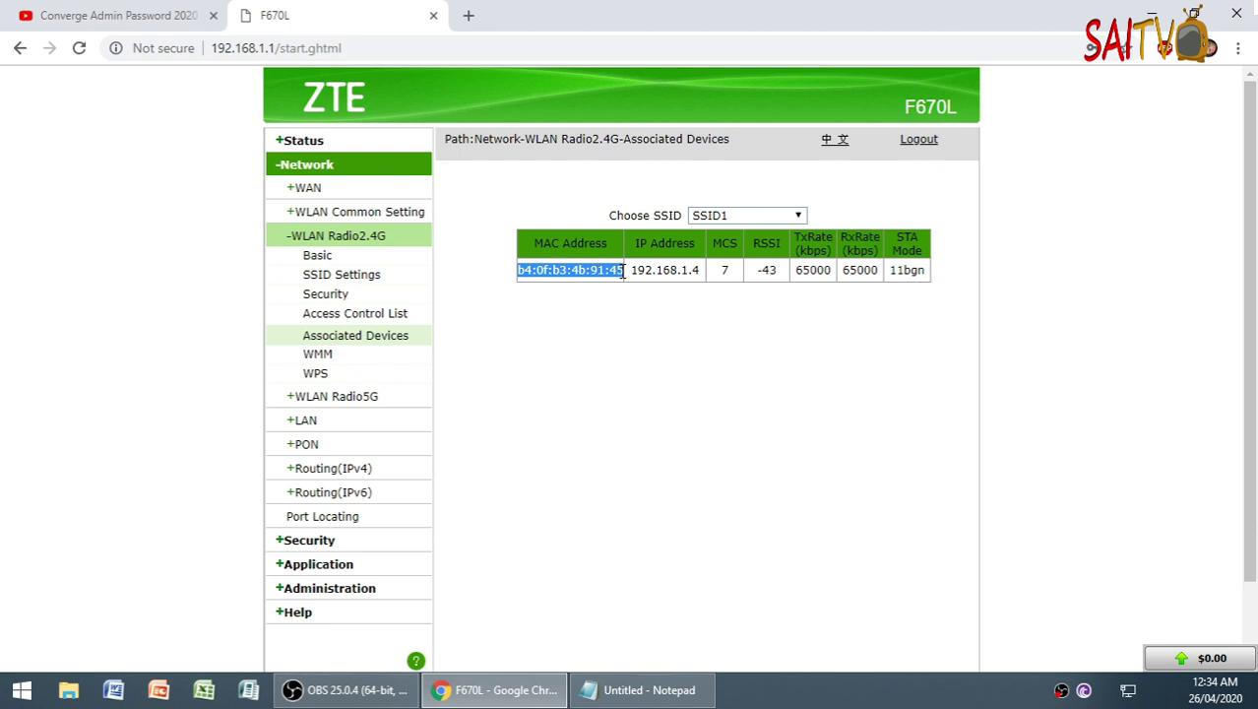
click(728, 215)
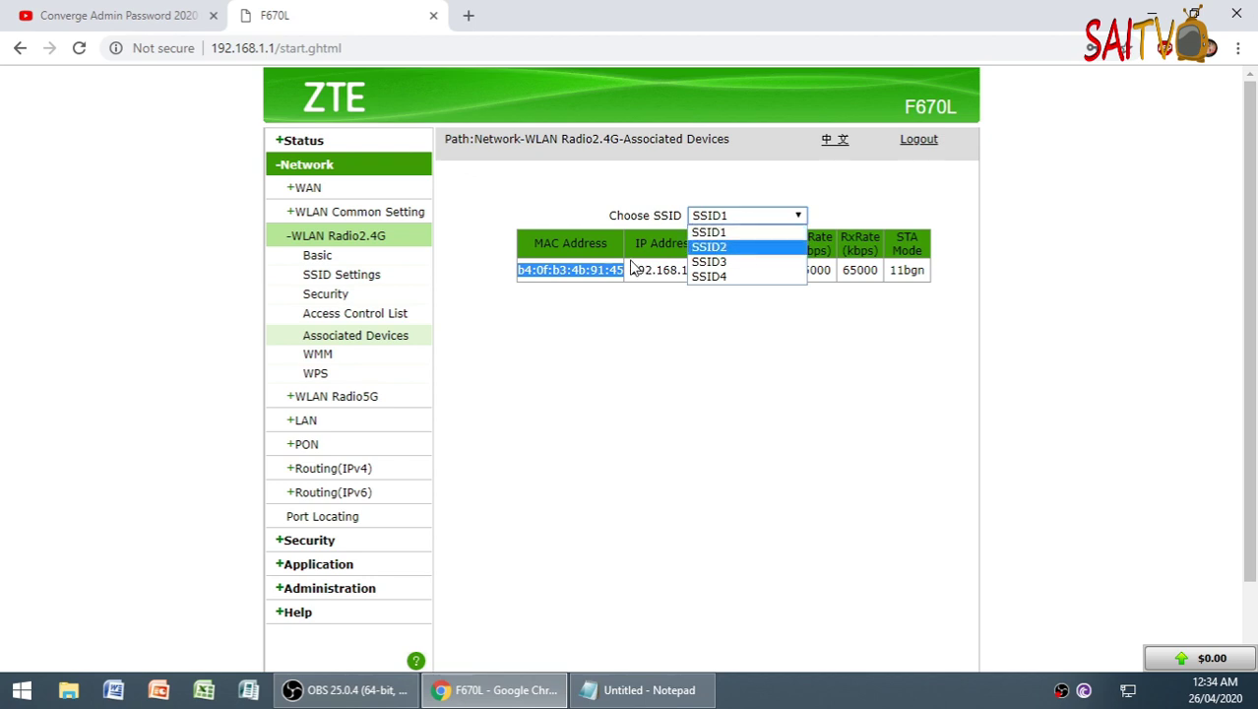
click(715, 225)
click(725, 219)
click(725, 227)
click(723, 218)
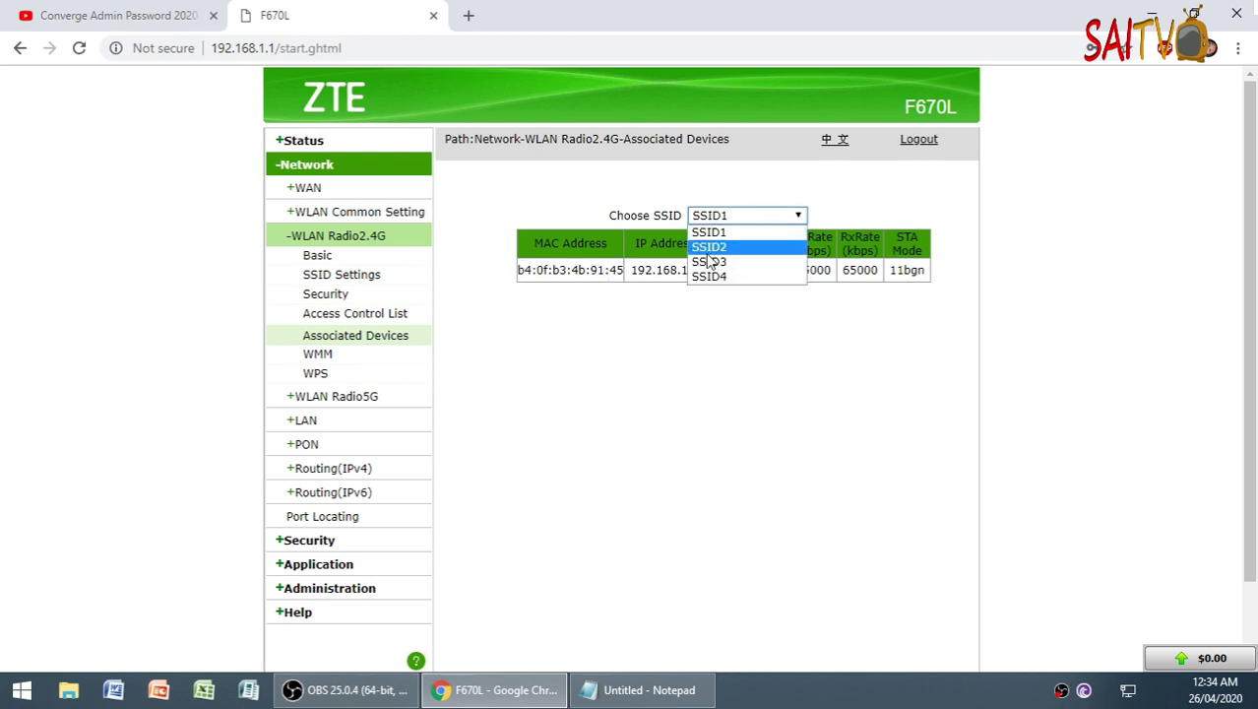
click(714, 243)
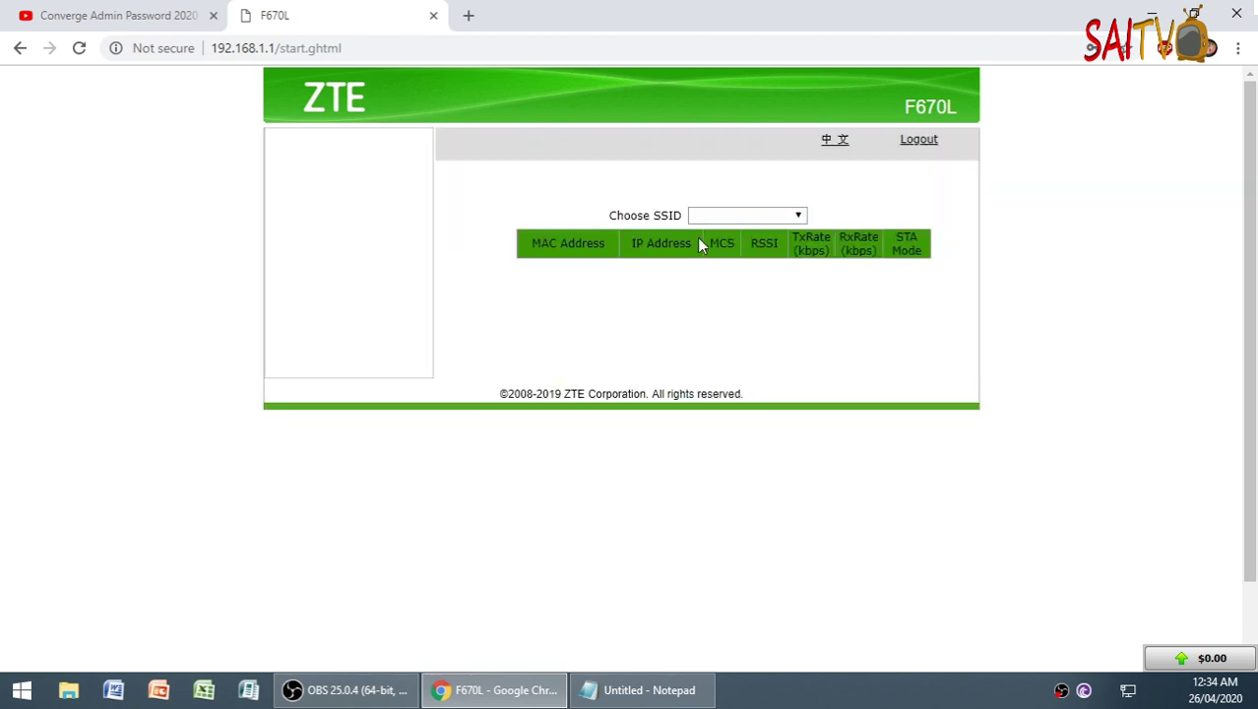
click(715, 217)
click(700, 232)
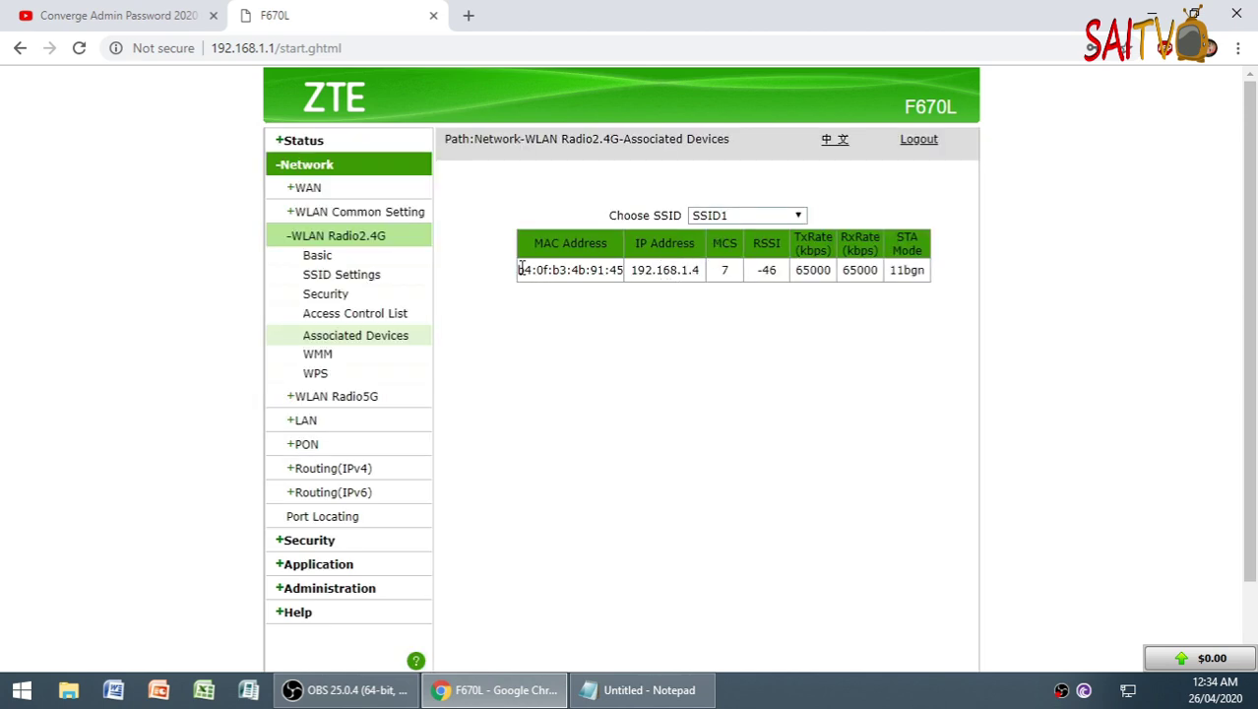
- Re-check the client's MAC on SSID1 and open the 2.4G Access Control List page
drag(520, 268, 616, 270)
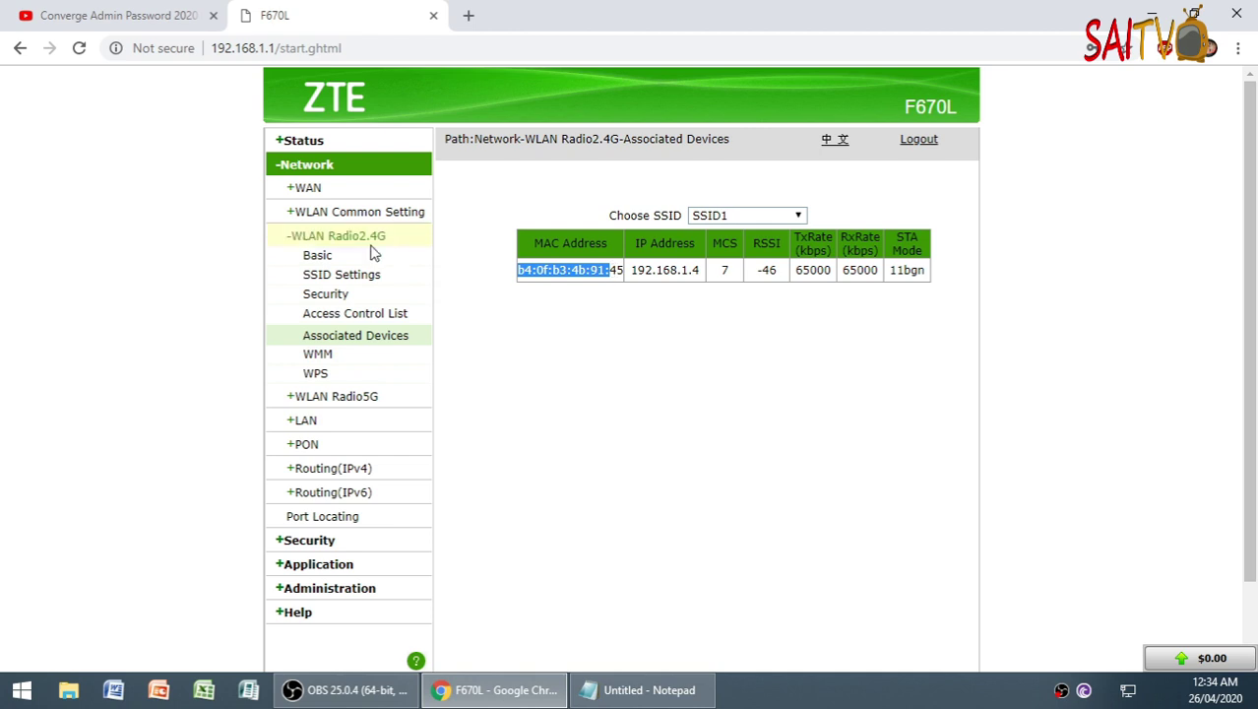
click(401, 247)
drag(401, 246, 244, 247)
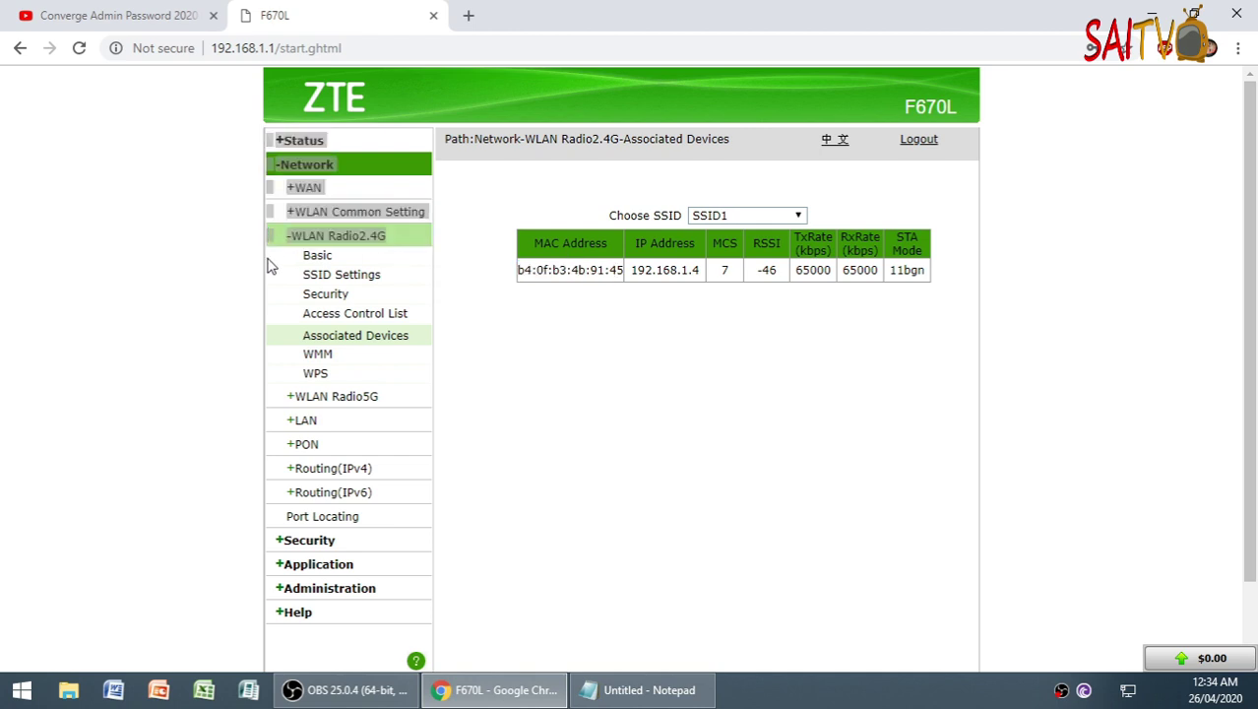
click(369, 315)
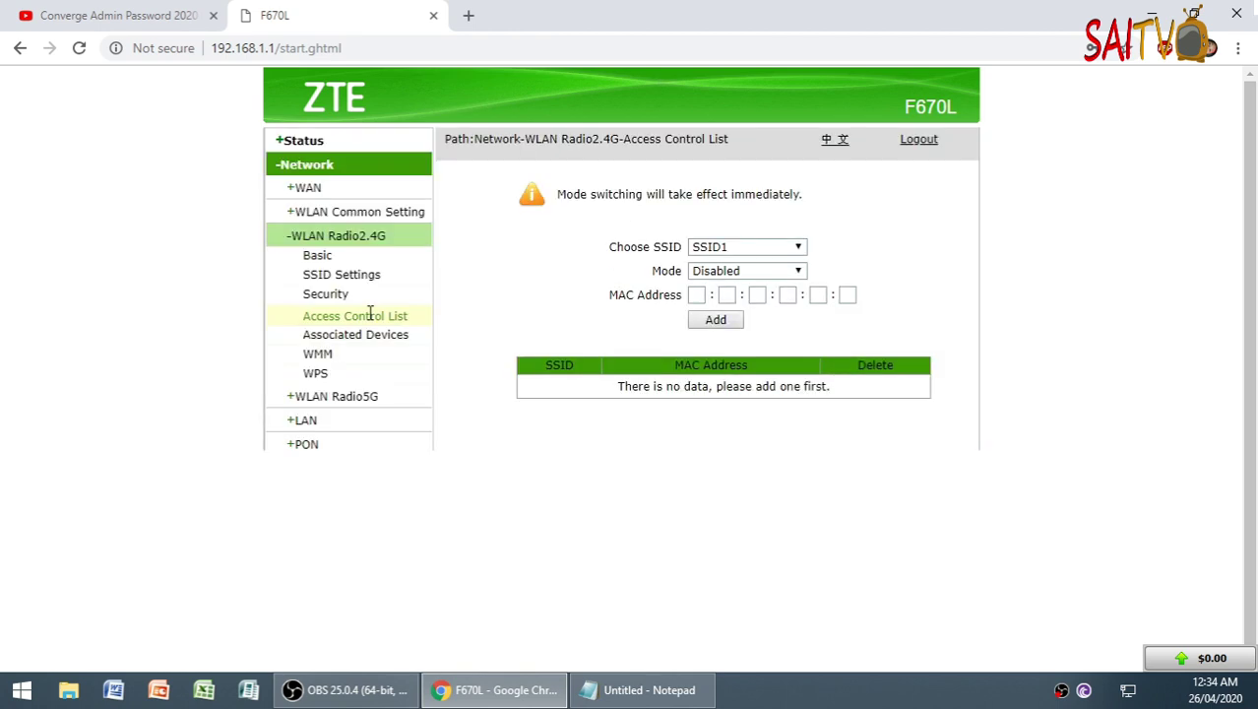
- Step through the 2.4G MAC address boxes, leaving them empty, then go to the WLAN Radio5G Basic page
click(728, 295)
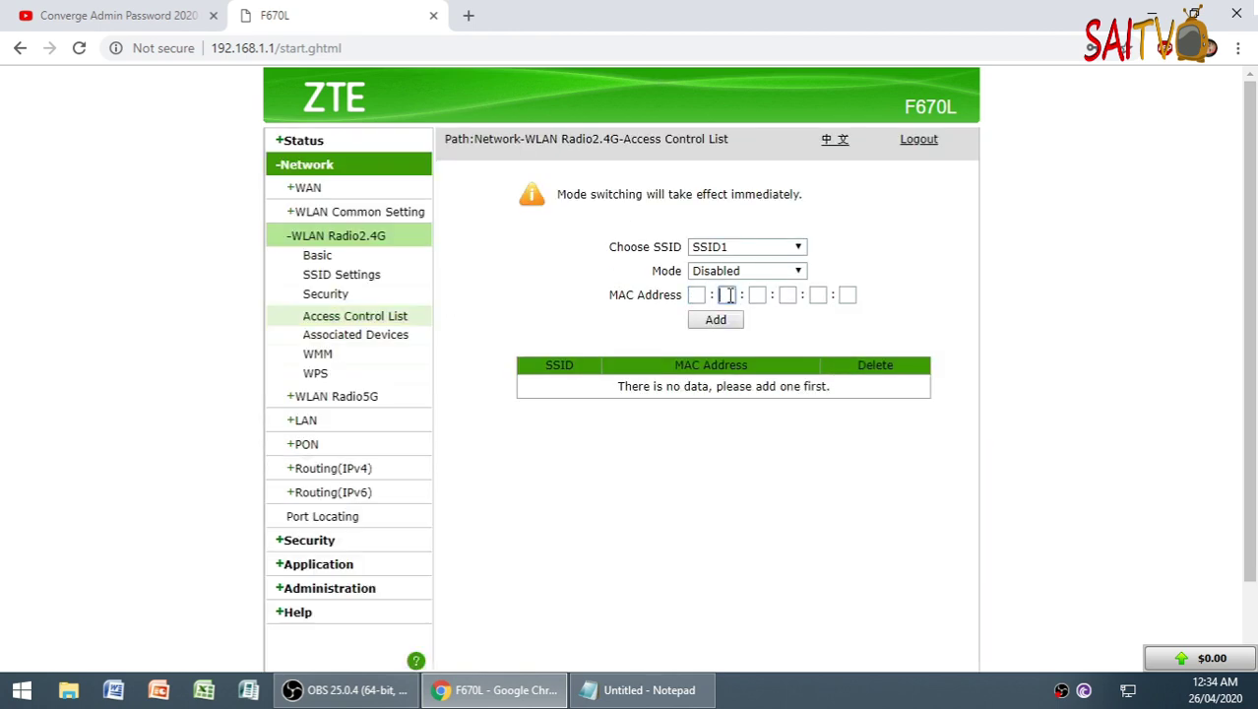
click(756, 295)
click(791, 295)
click(818, 295)
click(846, 295)
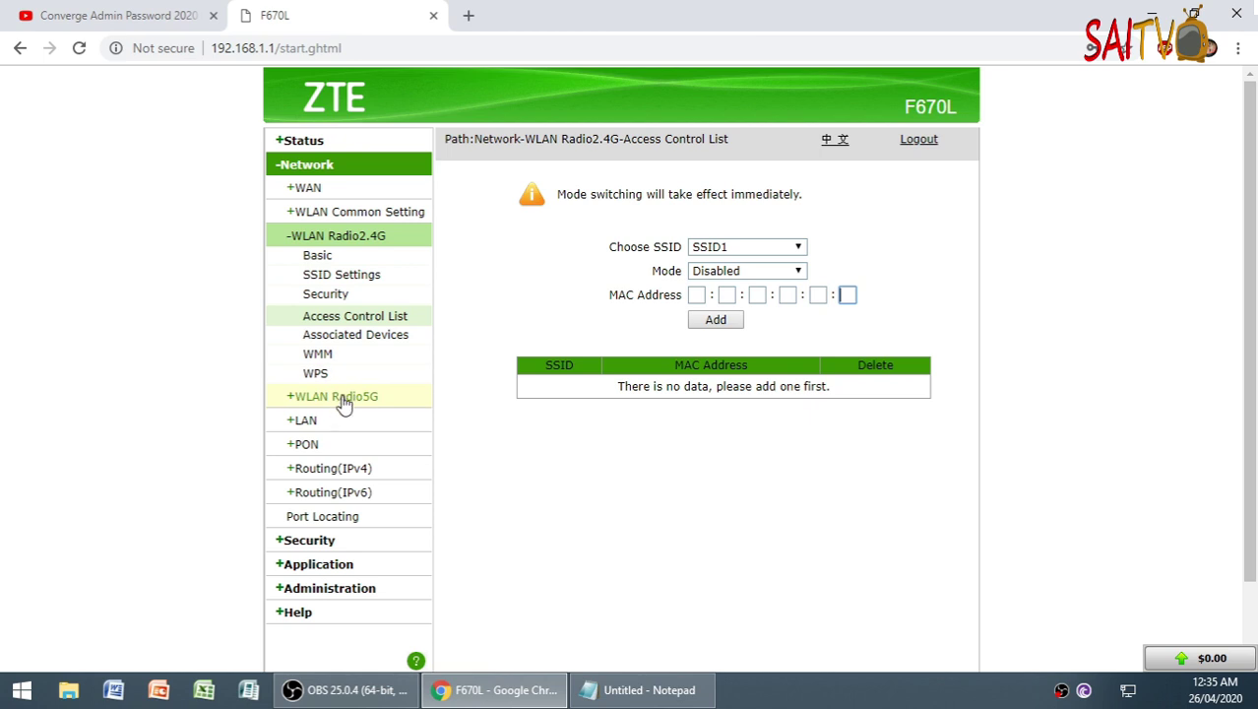
click(342, 399)
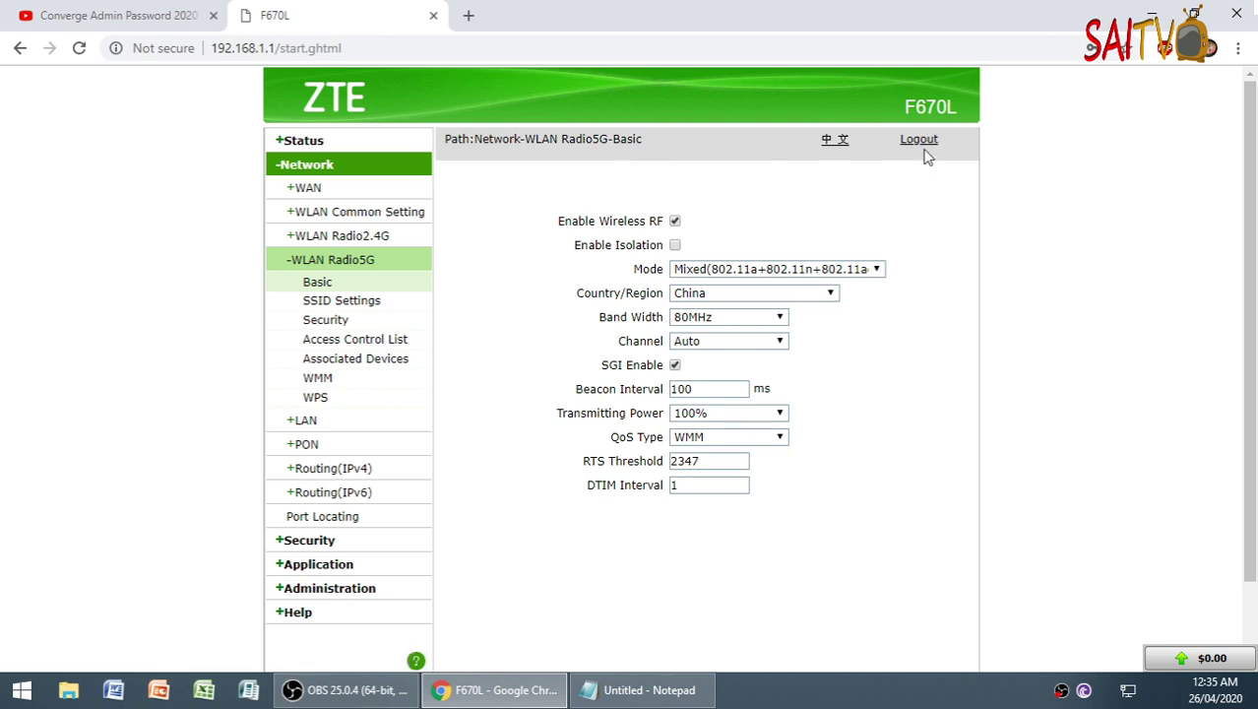
- List the 5G associated devices and inspect the client entry in the table
click(367, 363)
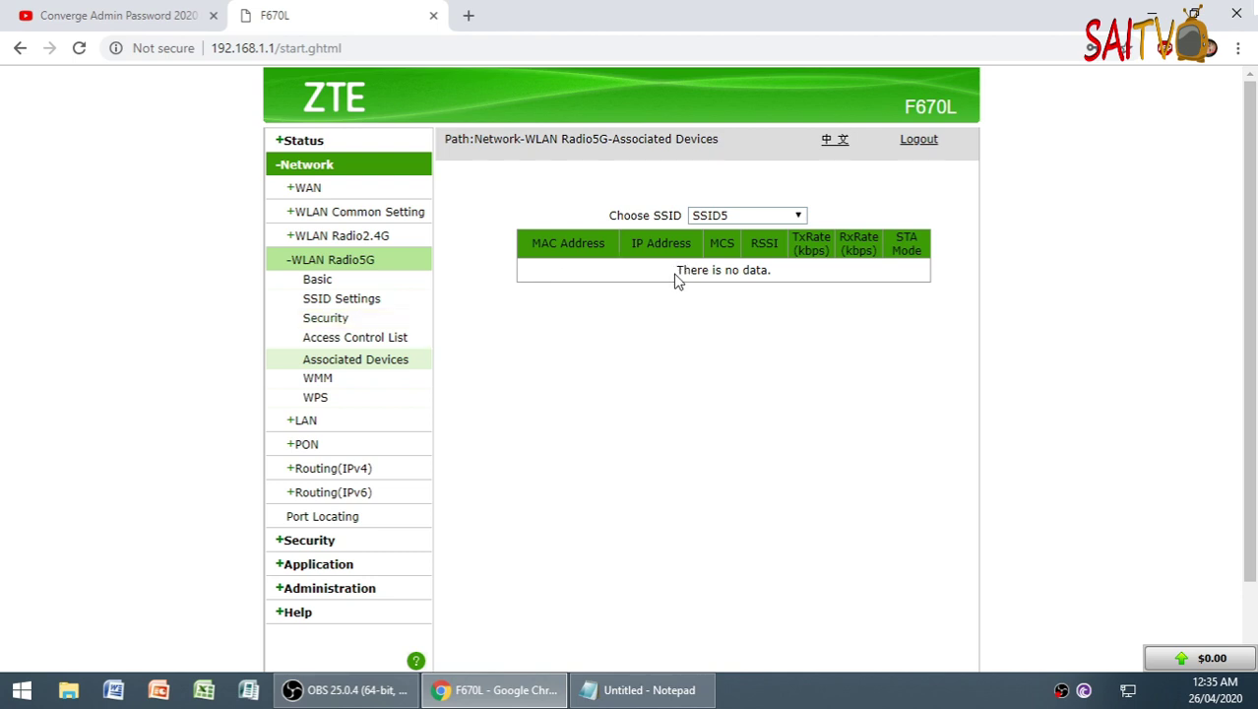
drag(675, 276, 546, 246)
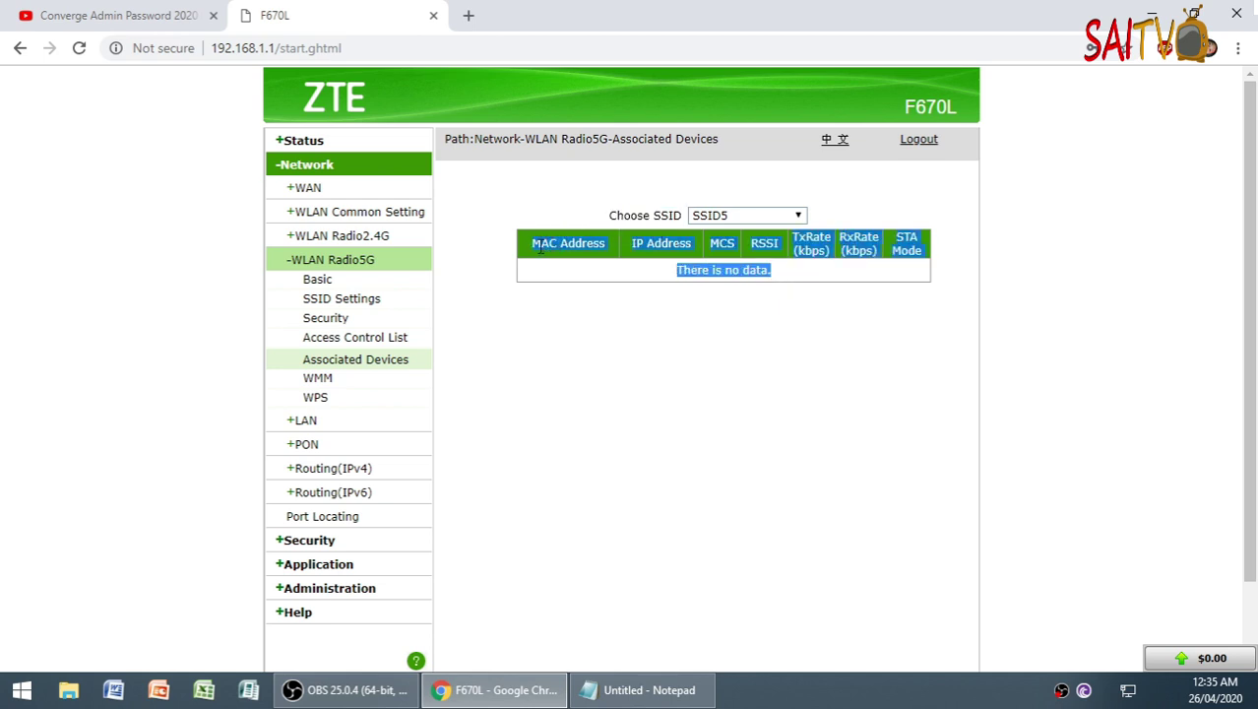
click(540, 248)
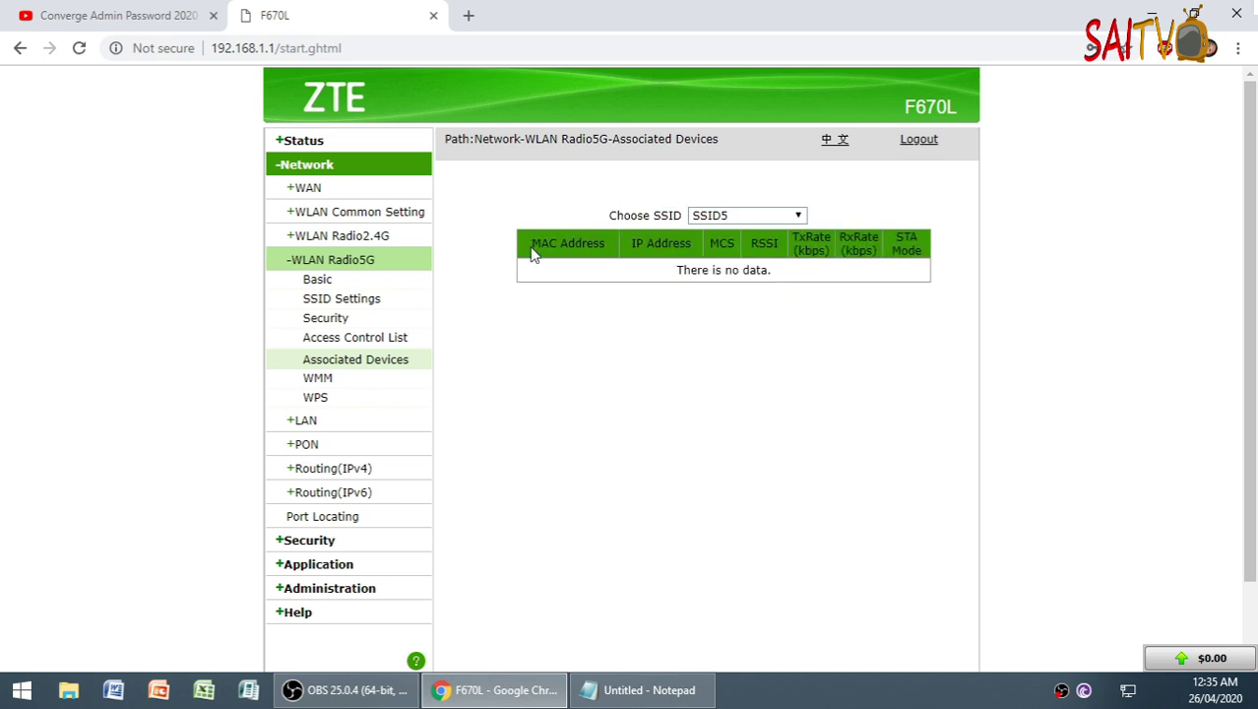
drag(532, 254, 568, 241)
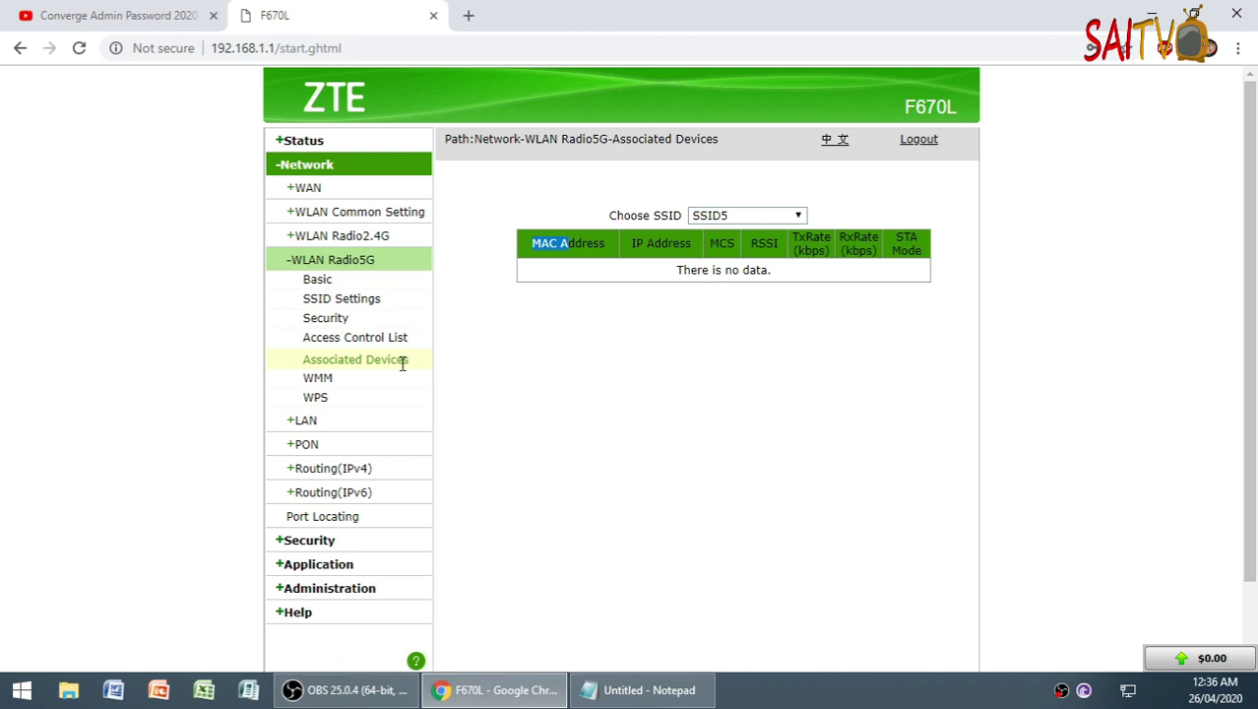
- Check the saved MAC address in Notepad and open the 5G Access Control List page
click(670, 694)
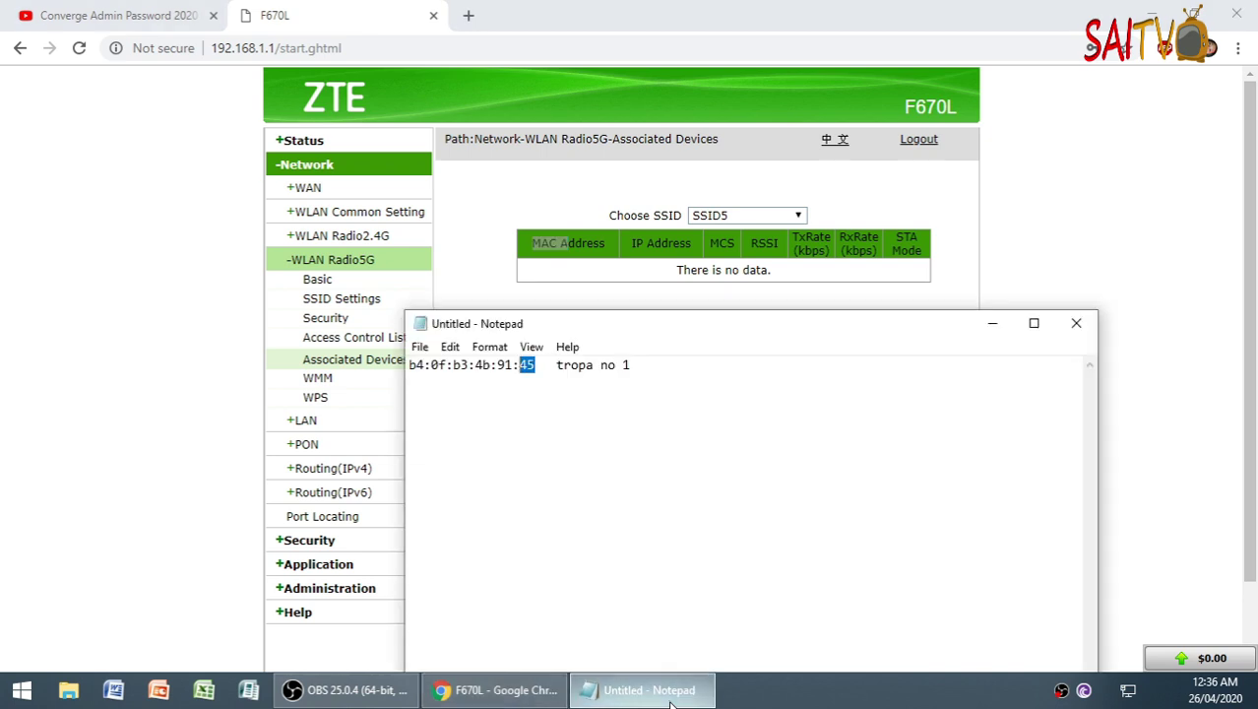
click(674, 701)
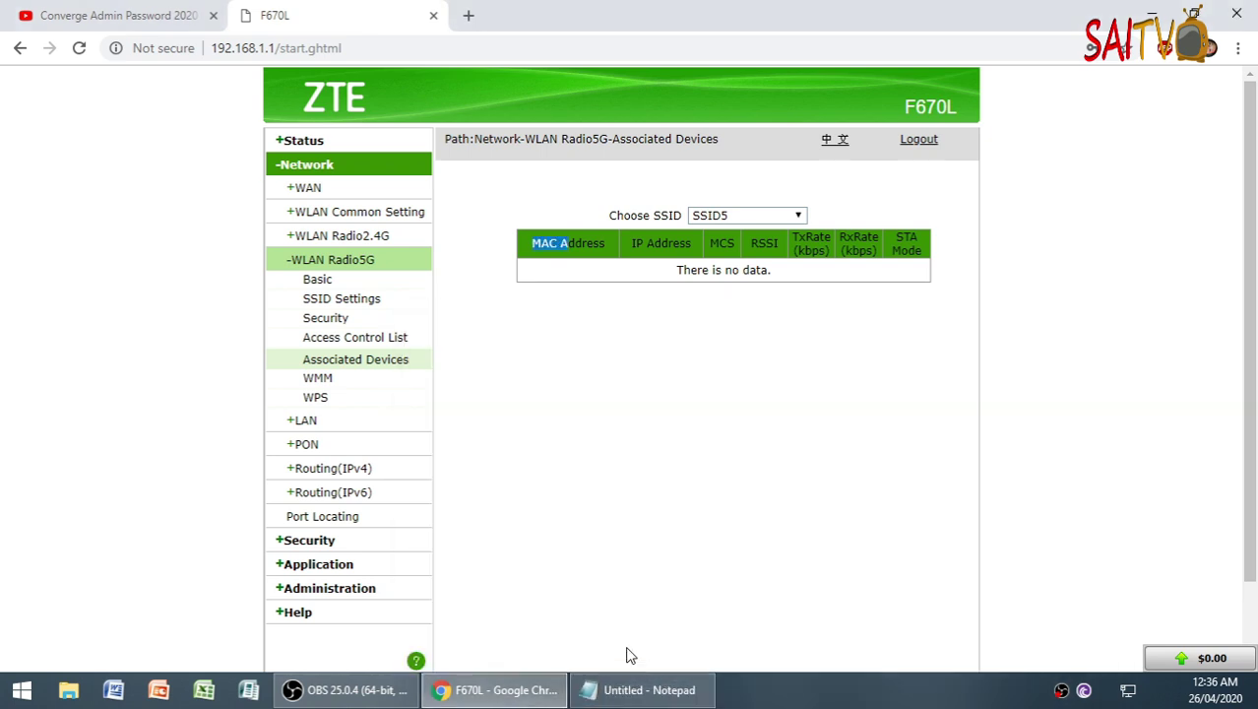
click(367, 345)
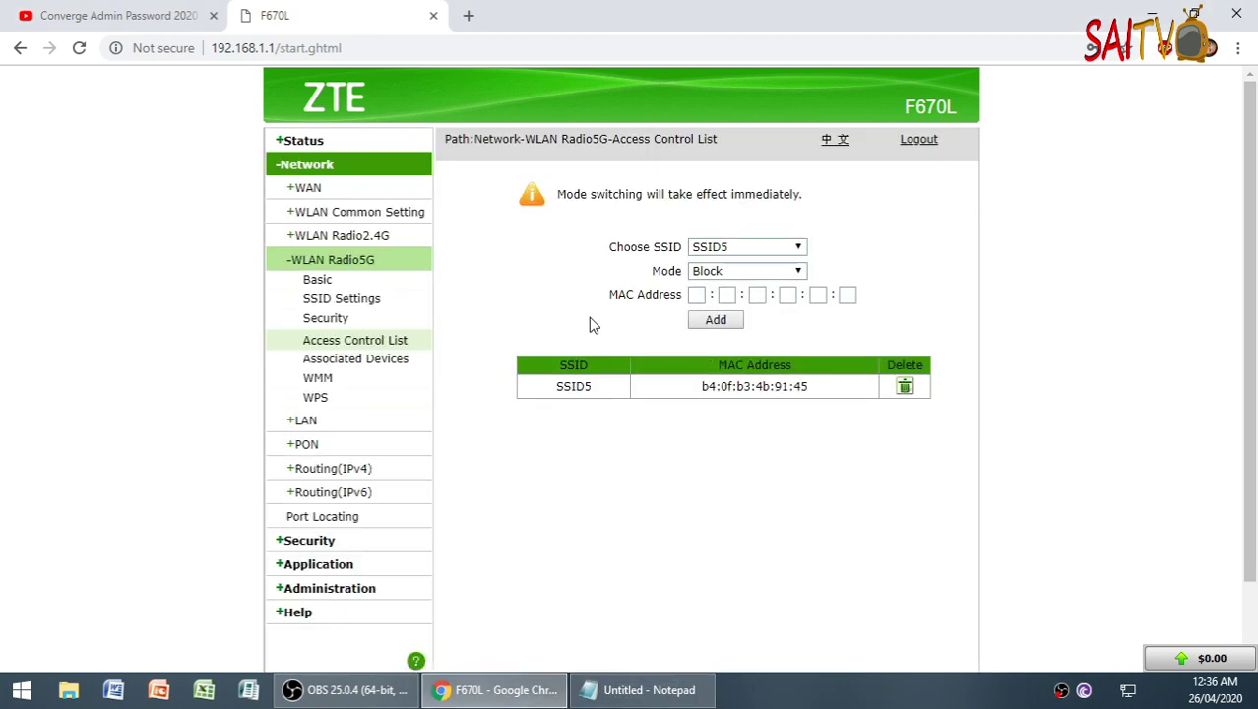
click(722, 273)
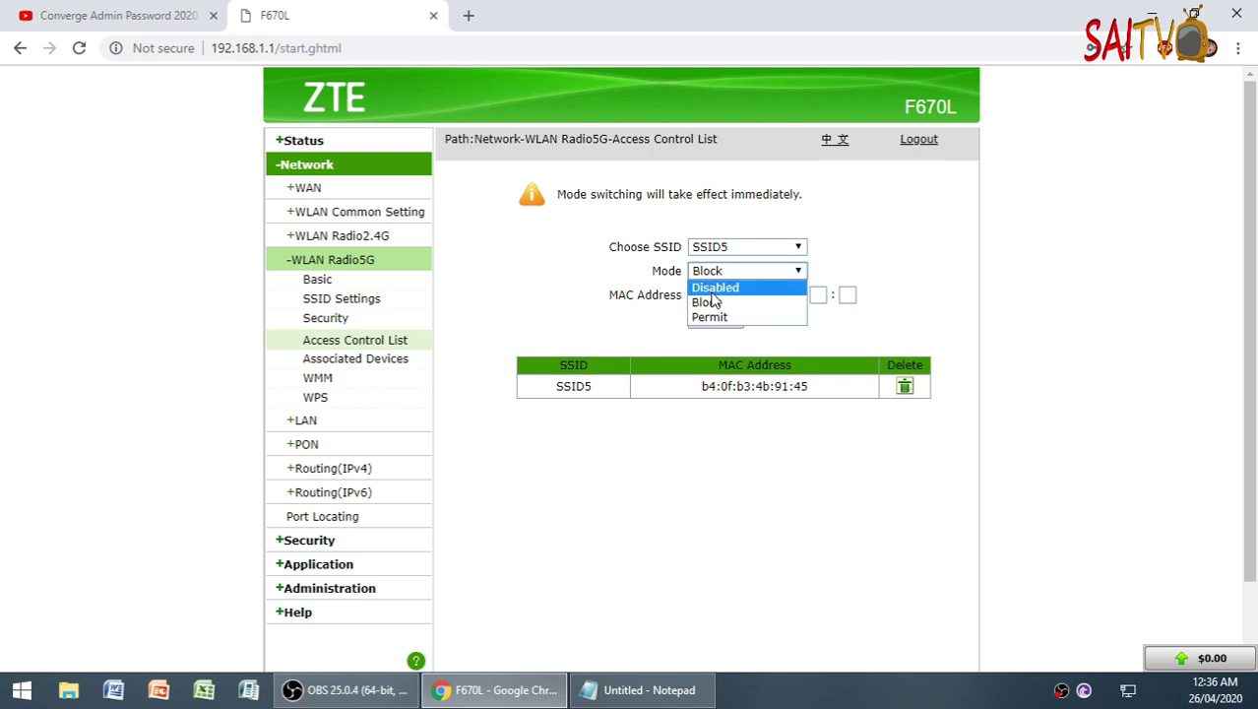
click(709, 305)
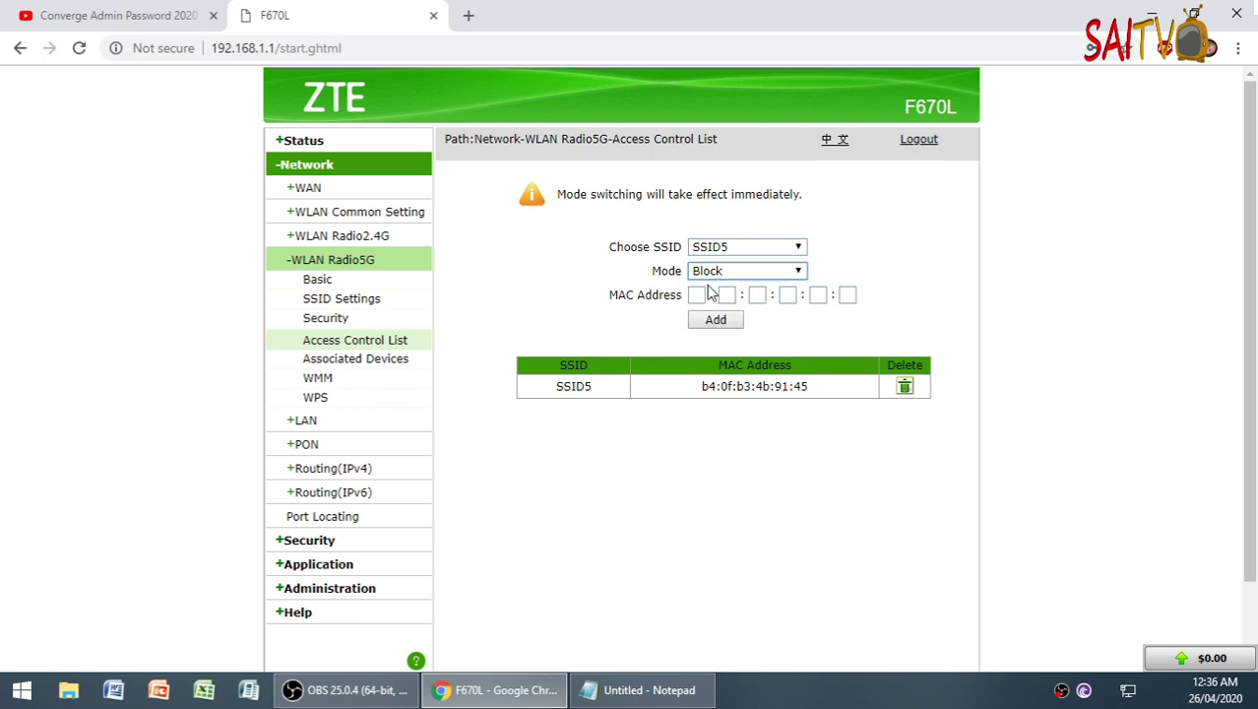
click(698, 295)
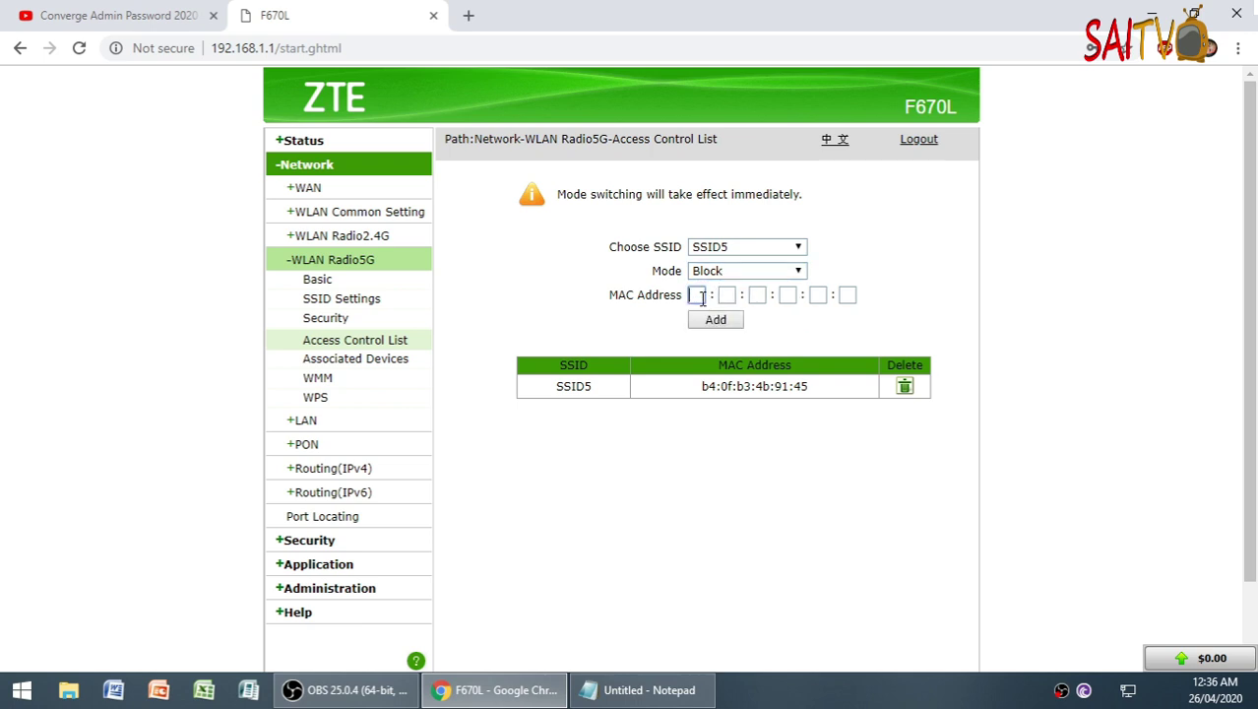
click(645, 695)
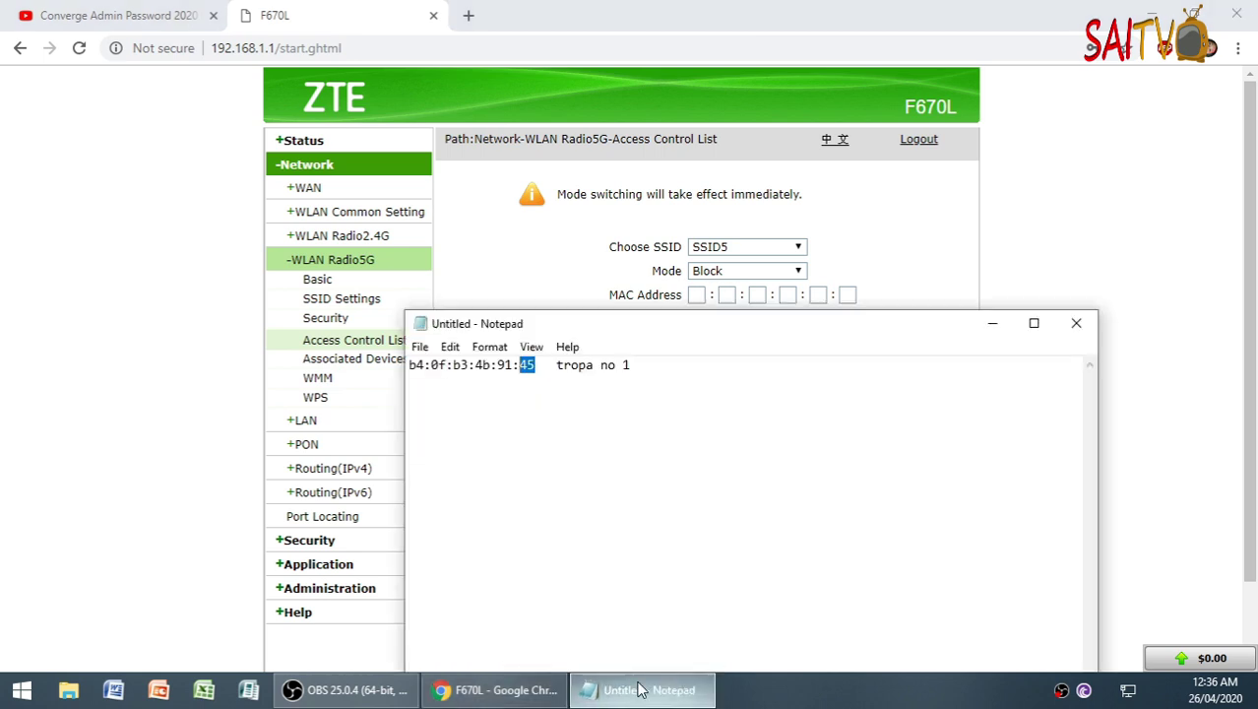
click(646, 695)
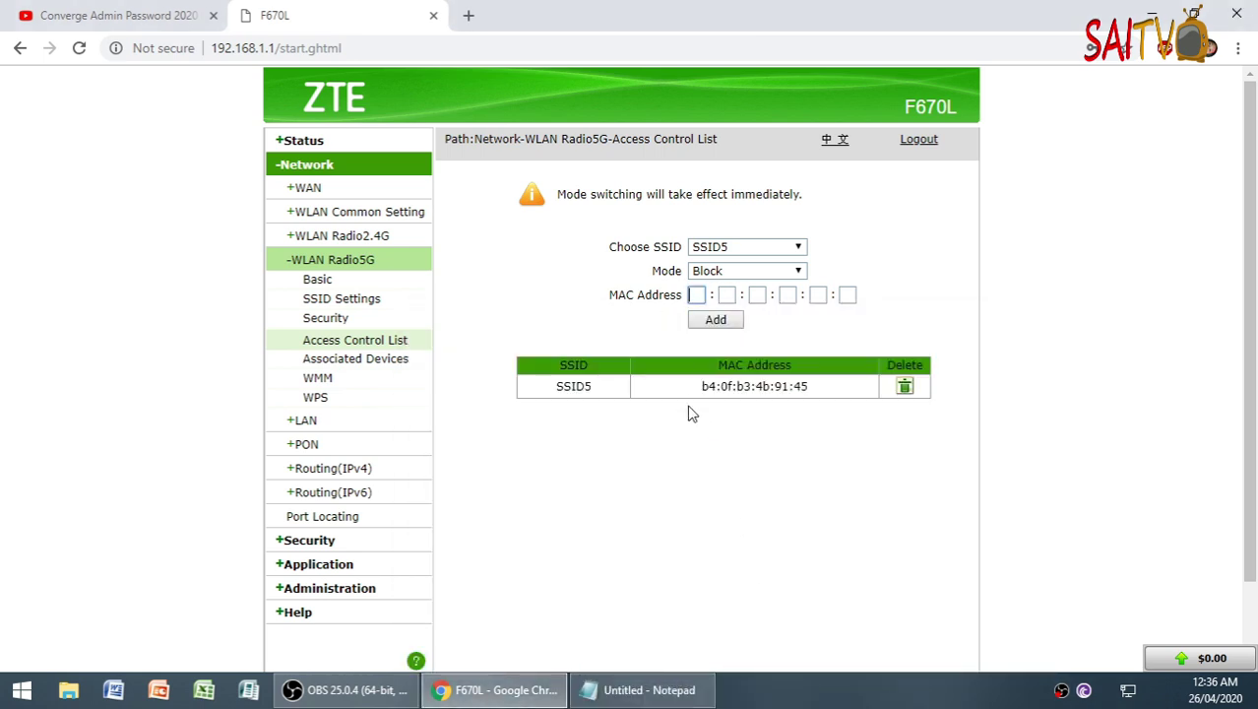
drag(696, 390, 802, 386)
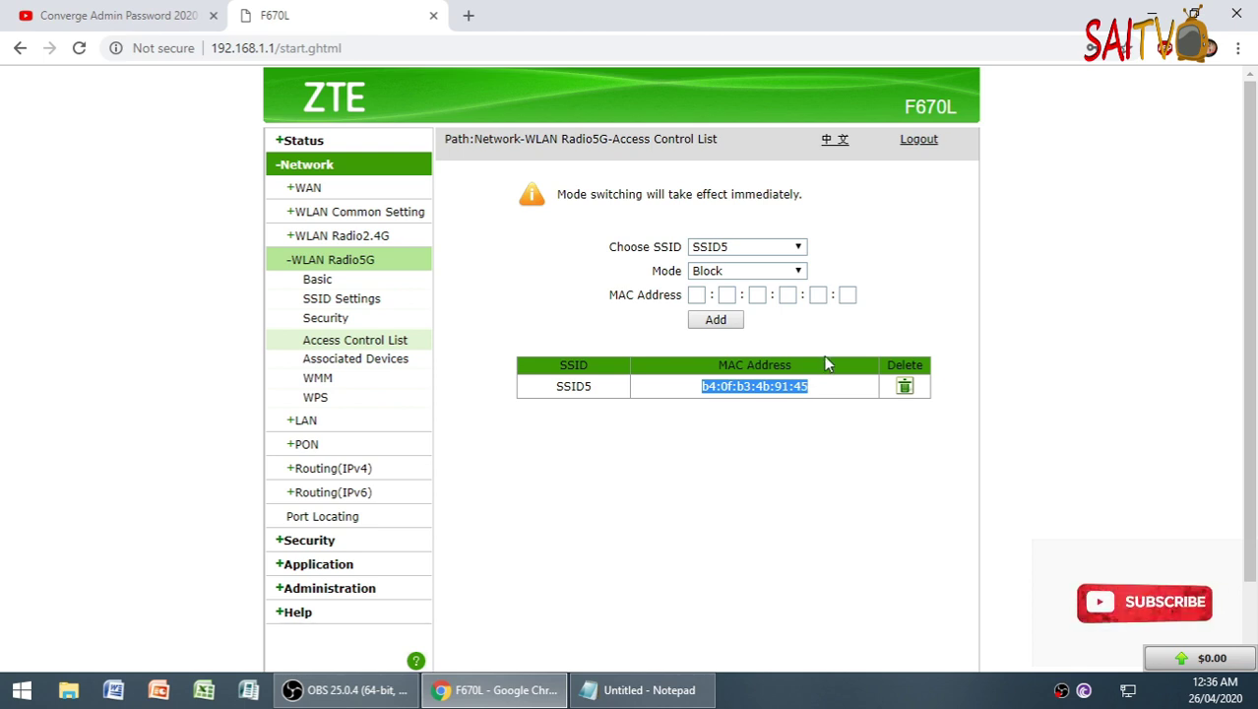
click(392, 695)
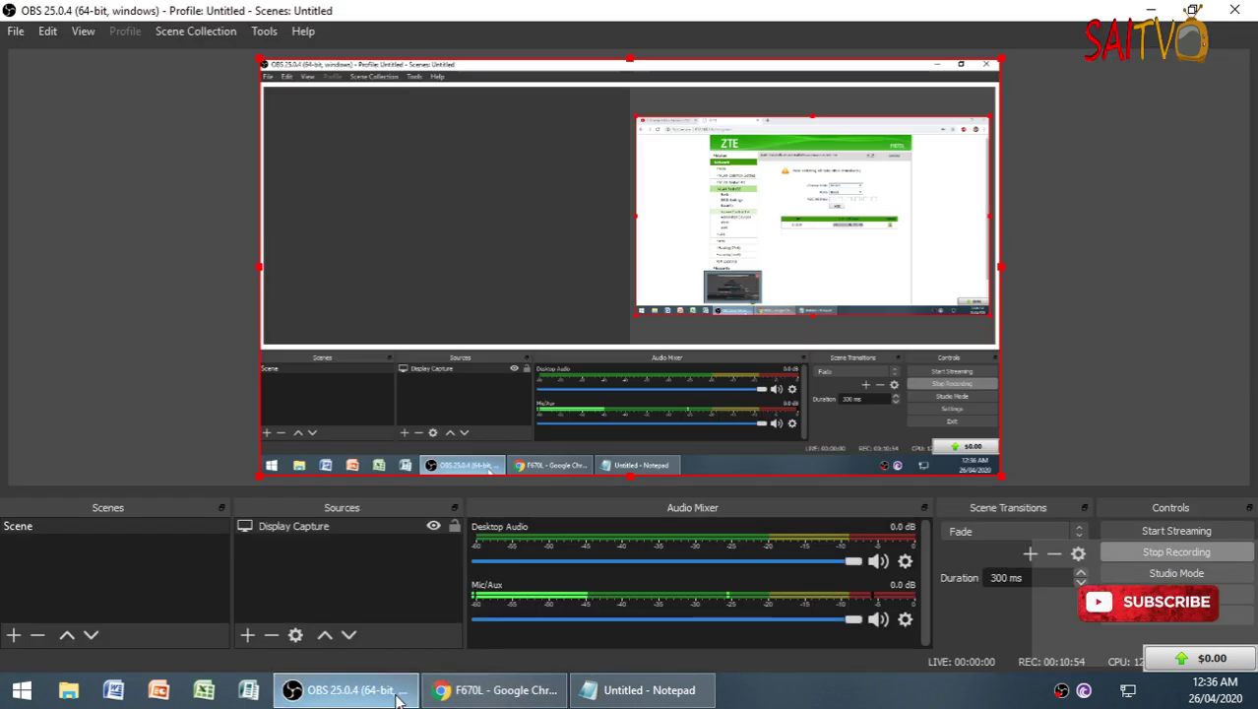
click(1165, 554)
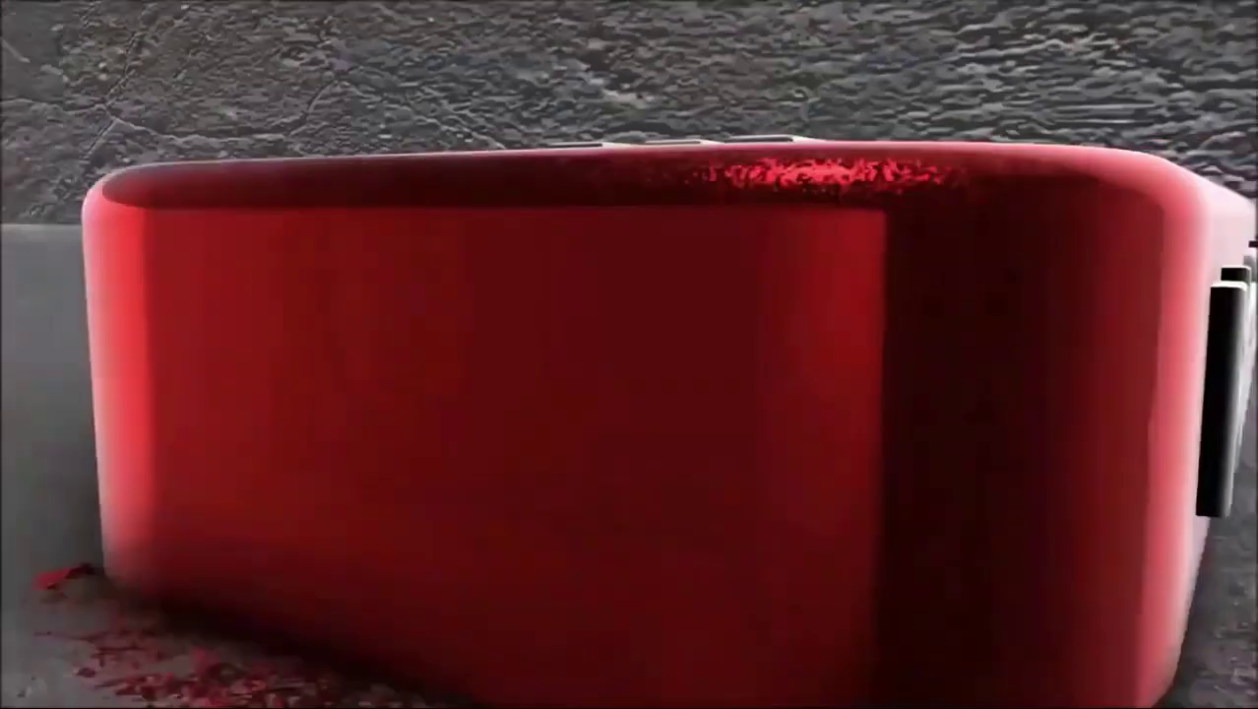